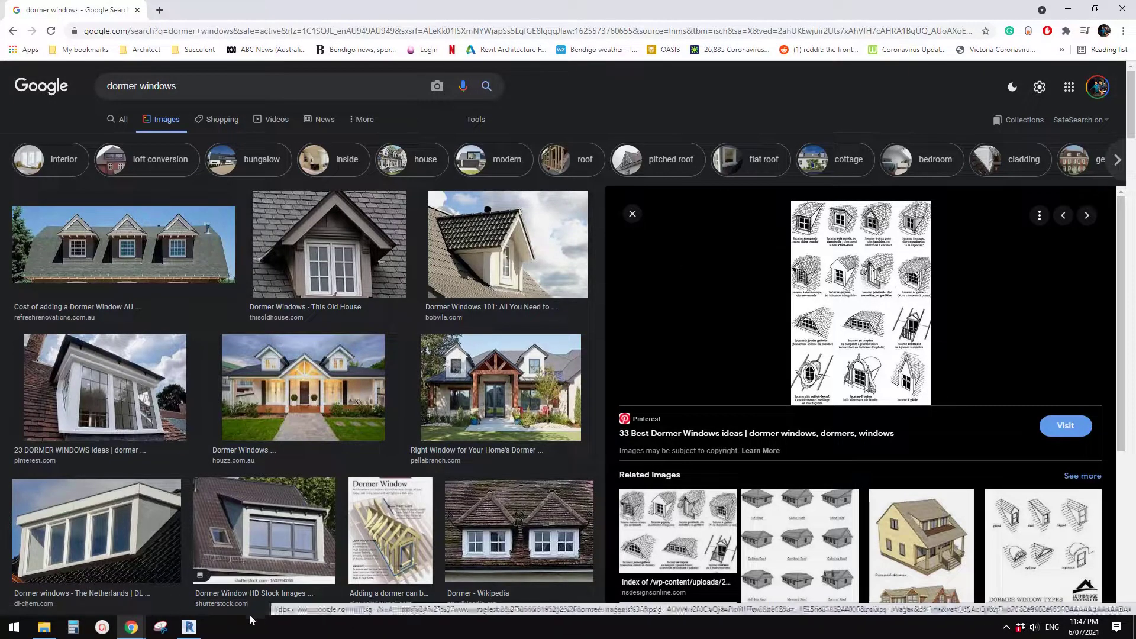
Switch to Revit and create a new family from the Metric Generic Model.rft template.
mouse_move(188, 634)
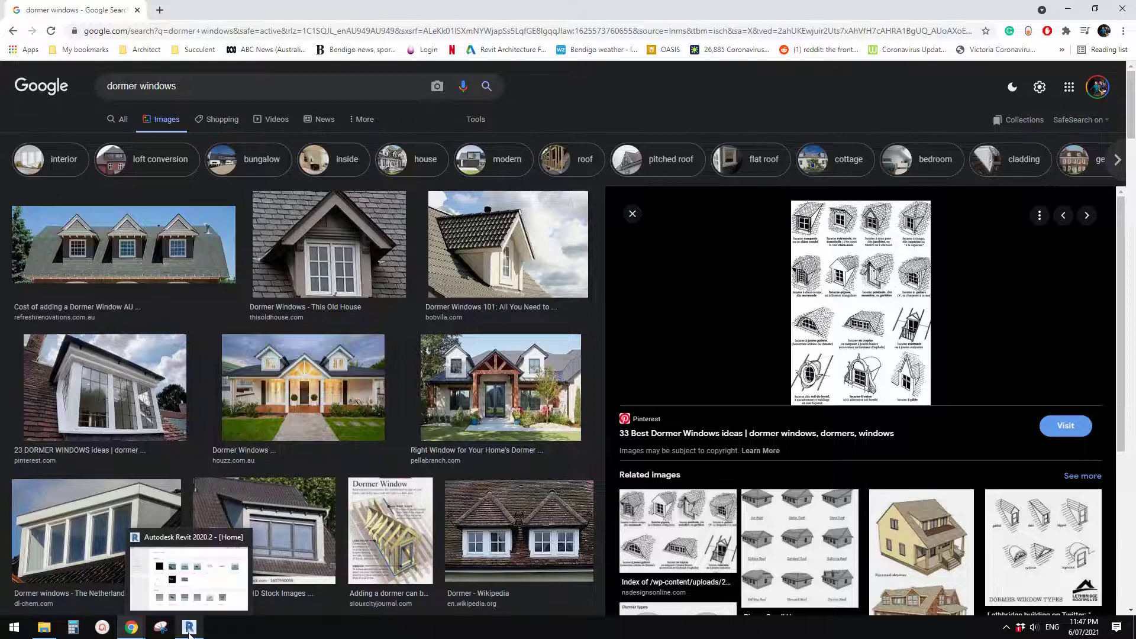
click(189, 629)
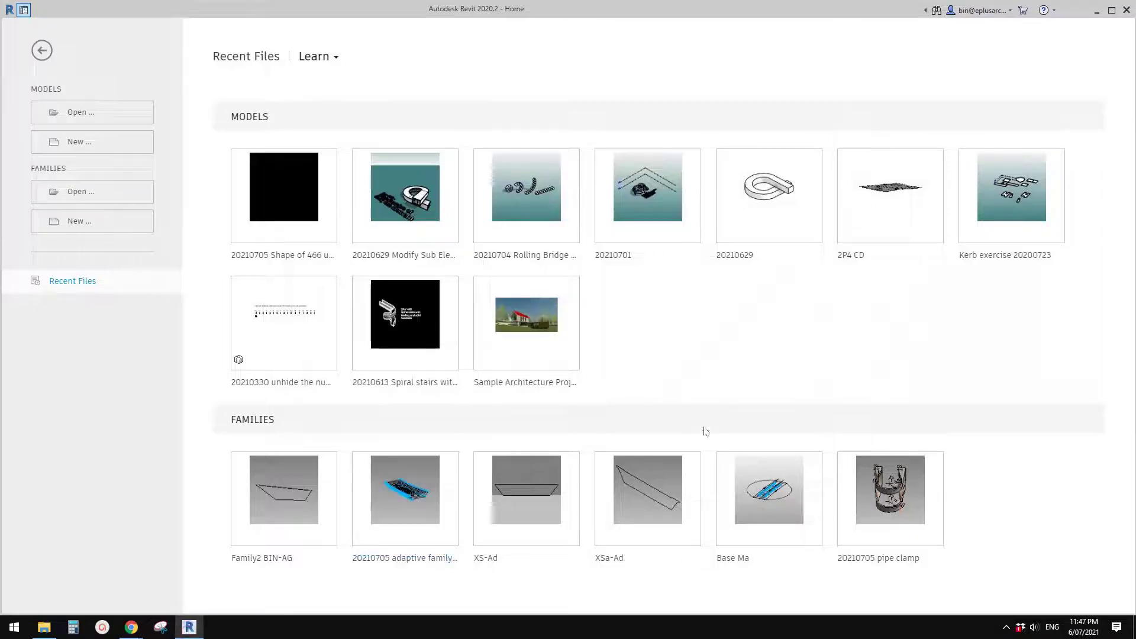
click(82, 221)
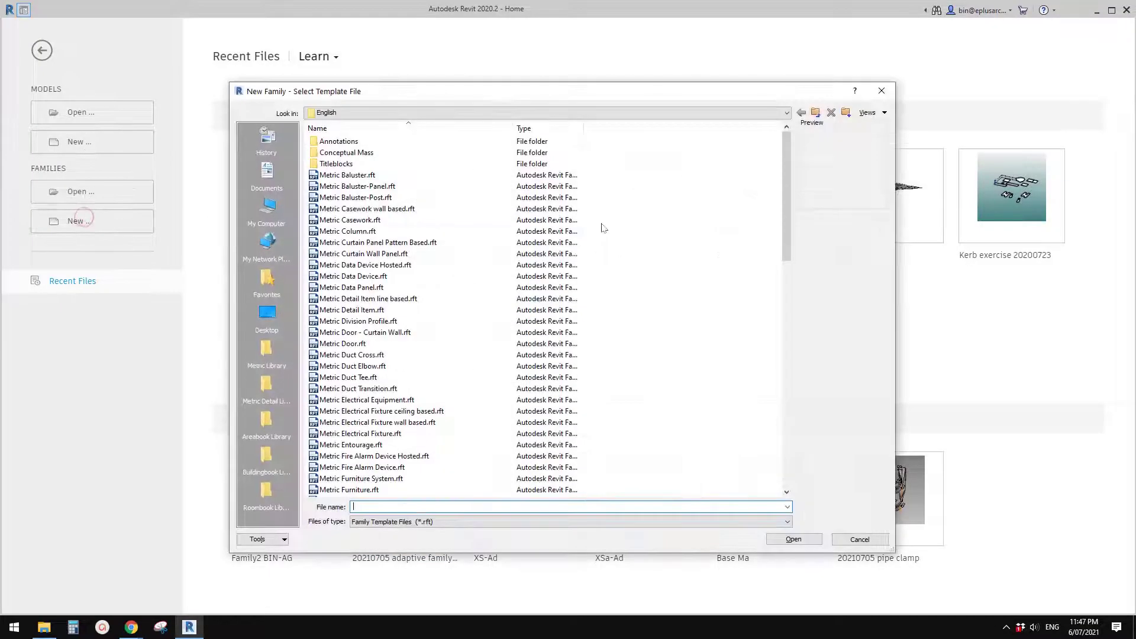
scroll(432, 420, down, 4)
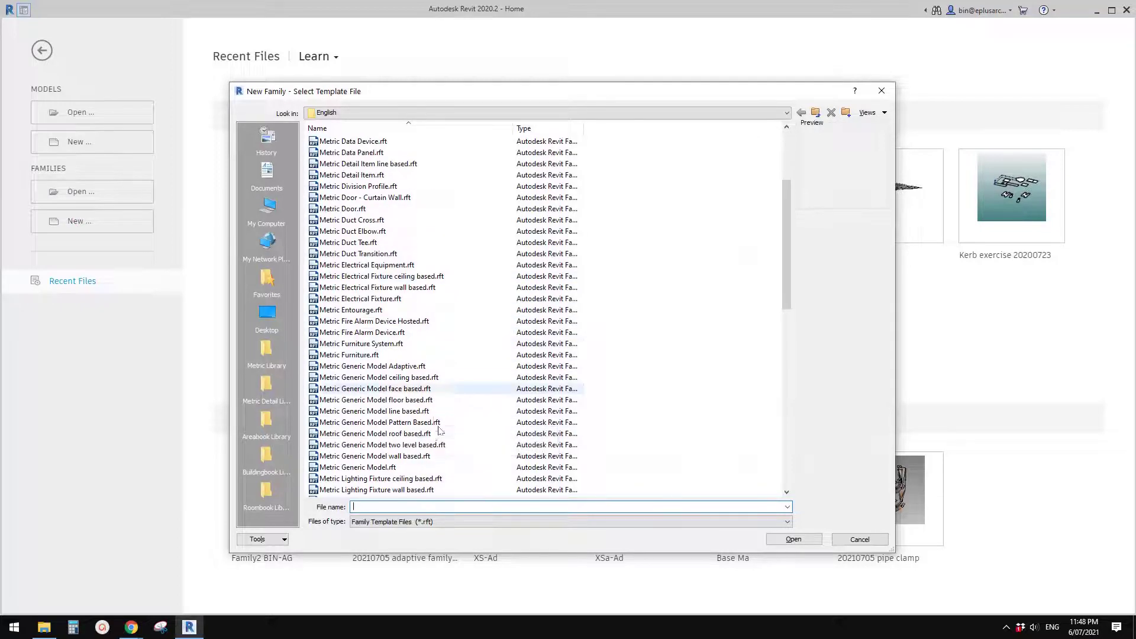
click(380, 468)
scroll(441, 472, down, 2)
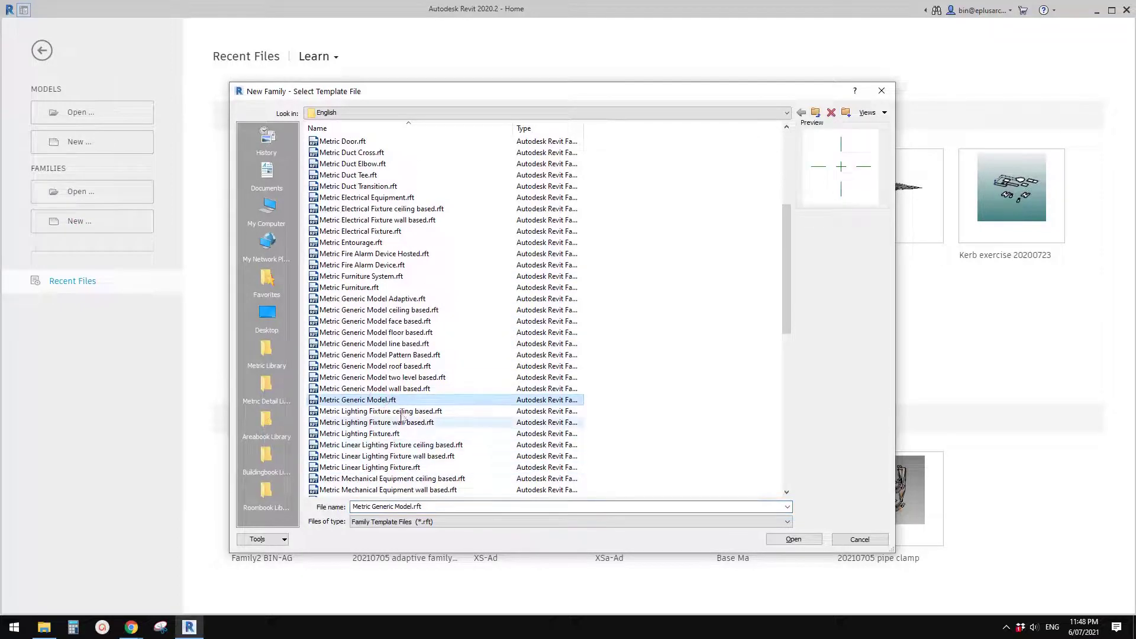
click(787, 541)
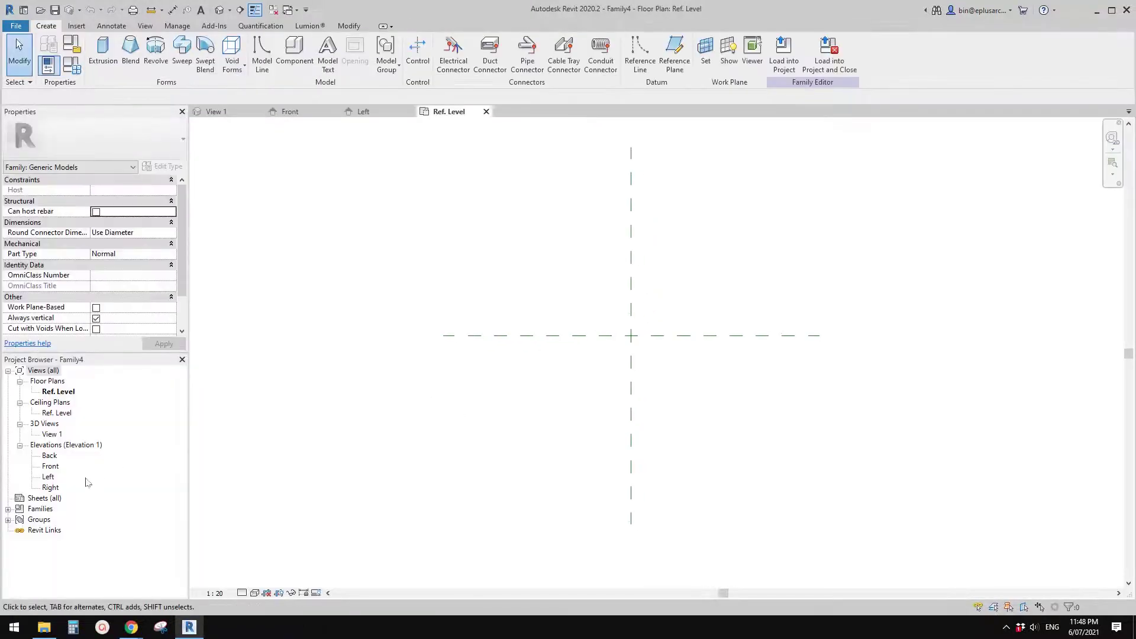
In the Left elevation, draw a reference line from the reference plane and Ref. Level intersection, rising outward at about 39°.
double_click(48, 477)
mouse_move(672, 396)
middle_down()
mouse_move(684, 457)
mouse_move(639, 433)
middle_up()
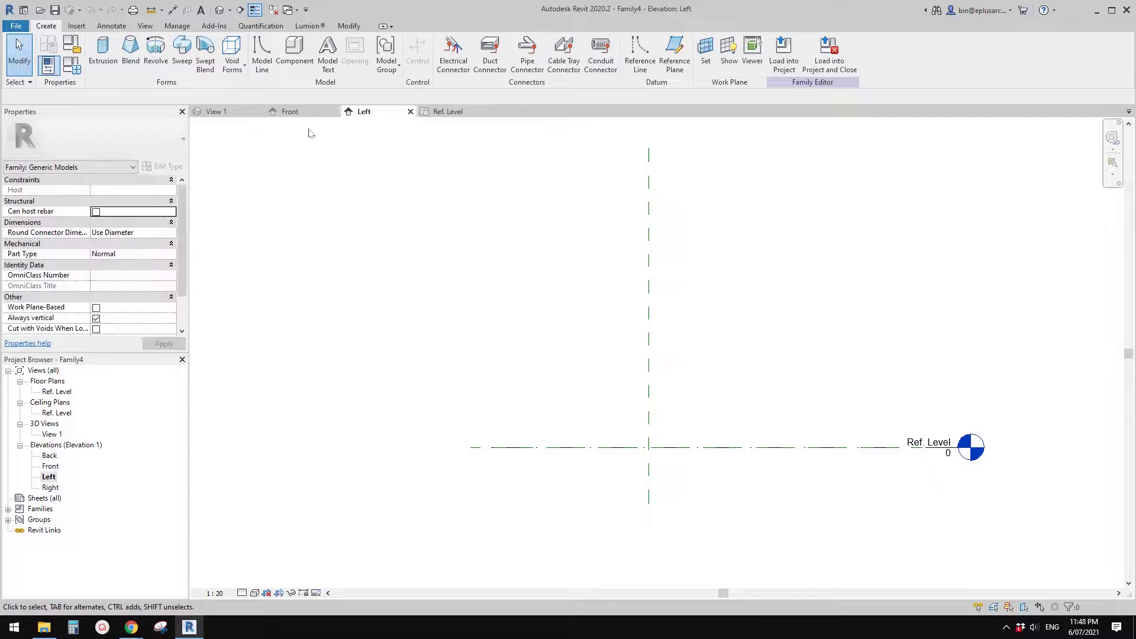
click(640, 54)
click(649, 448)
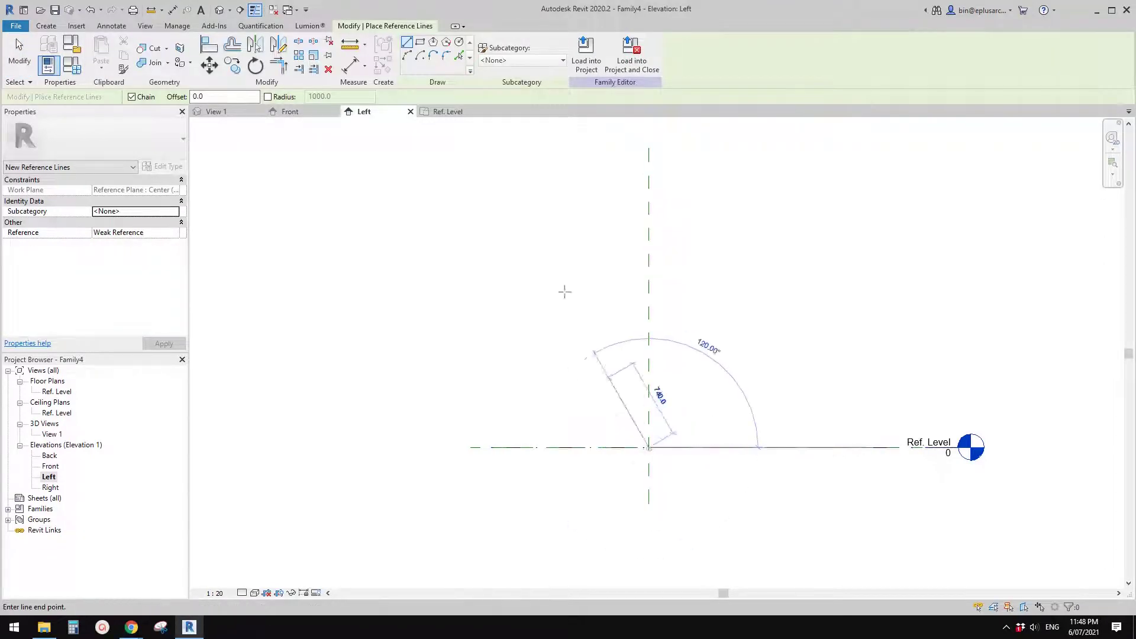
click(383, 231)
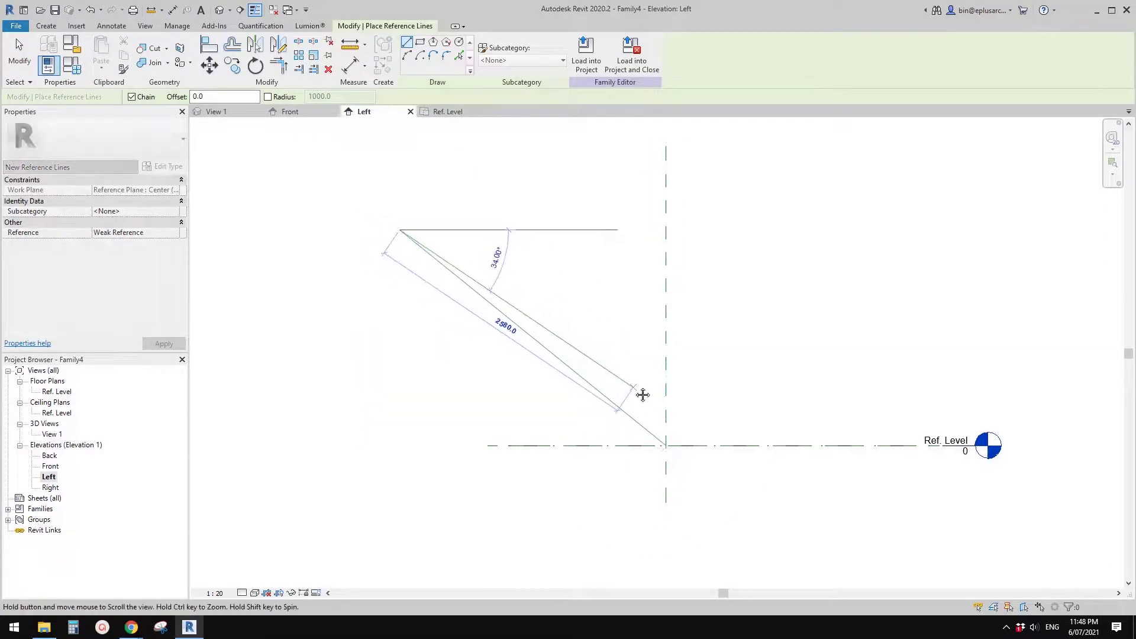
Add an angular dimension between the sloping reference line and the Ref. Level.
key(d)
key(i)
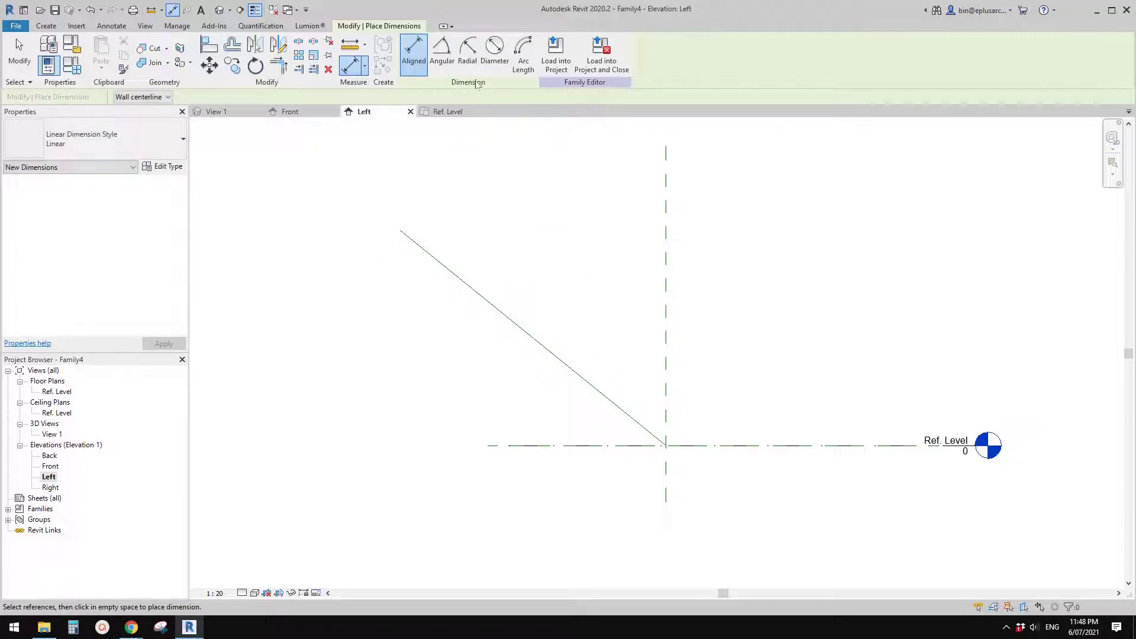
click(442, 51)
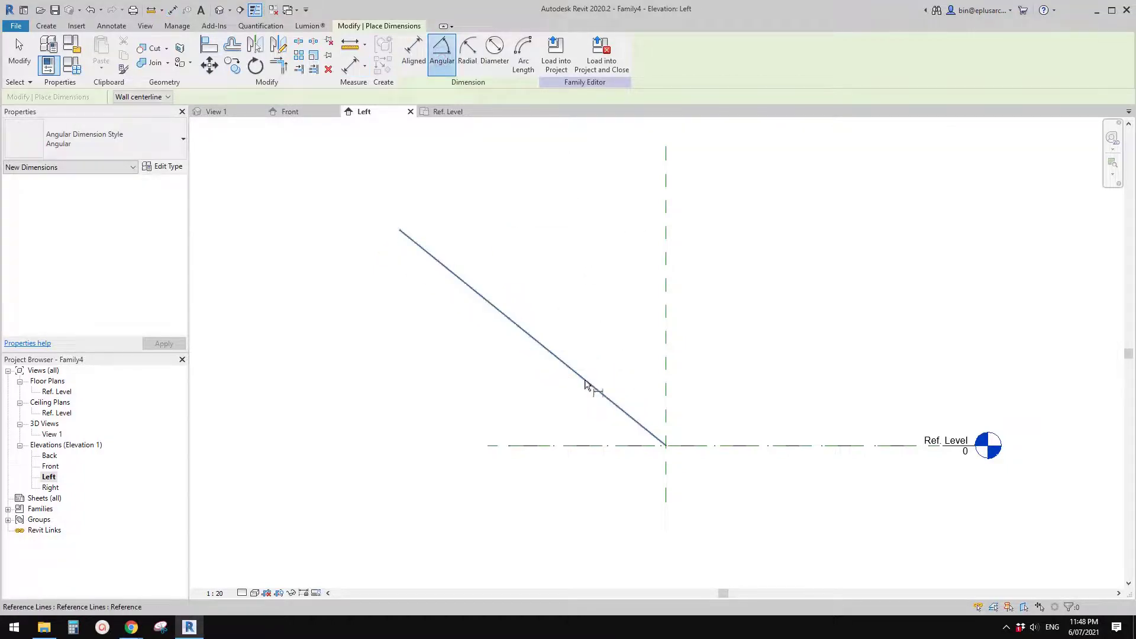
click(585, 383)
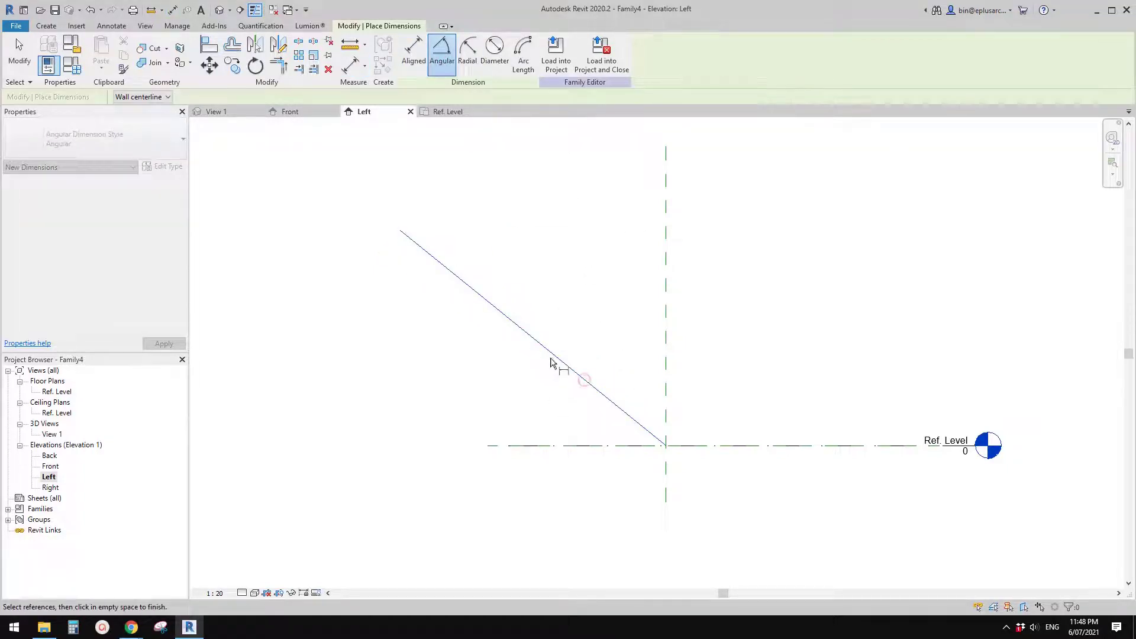
click(539, 452)
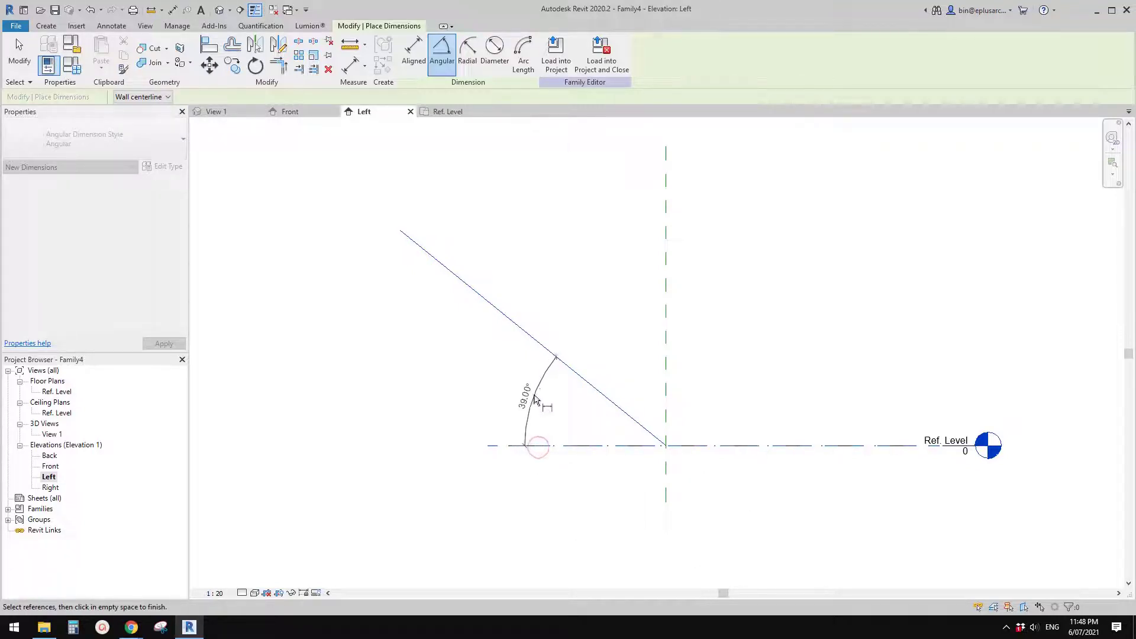
click(523, 454)
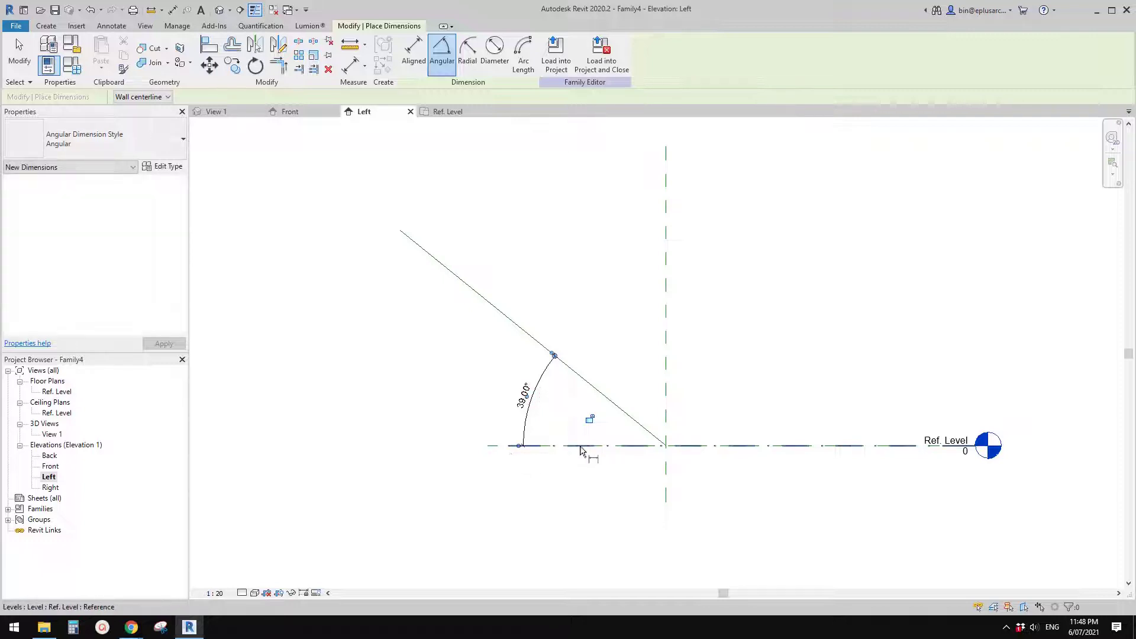
key(Escape)
key(Escape)
Label the angular dimension with a new instance family parameter named A.
scroll(540, 380, up, 2)
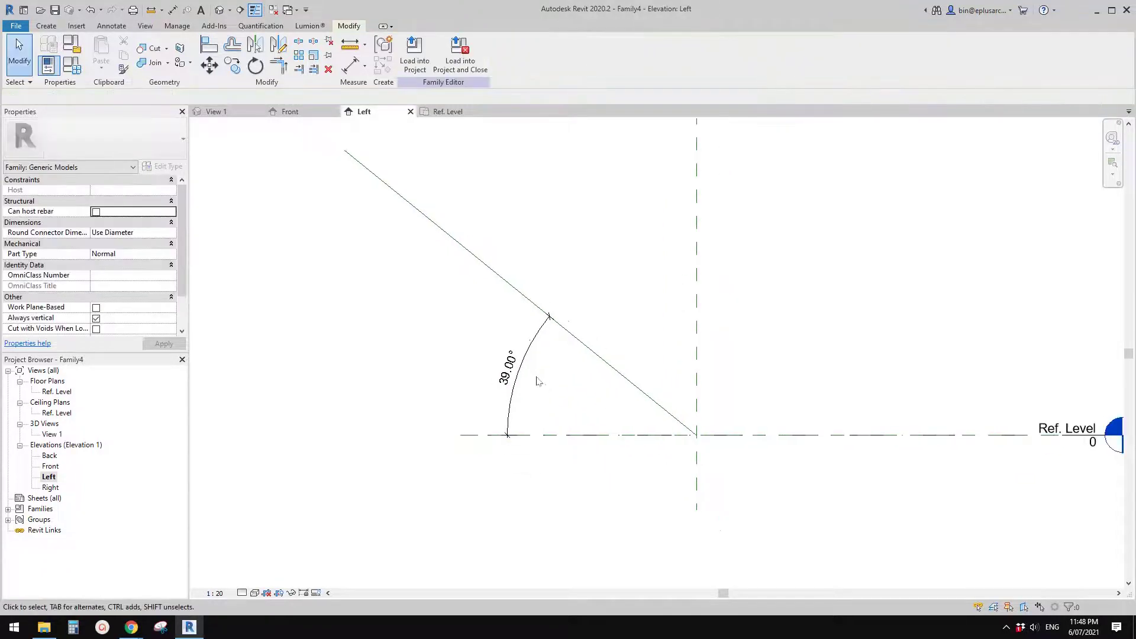
click(531, 365)
click(601, 400)
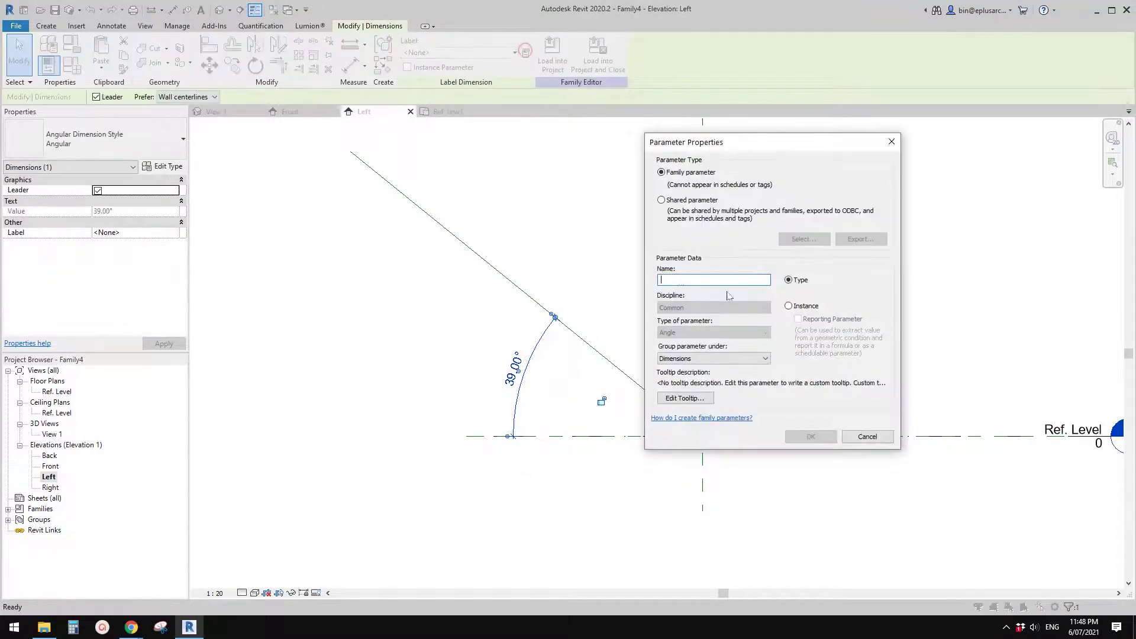
text(A)
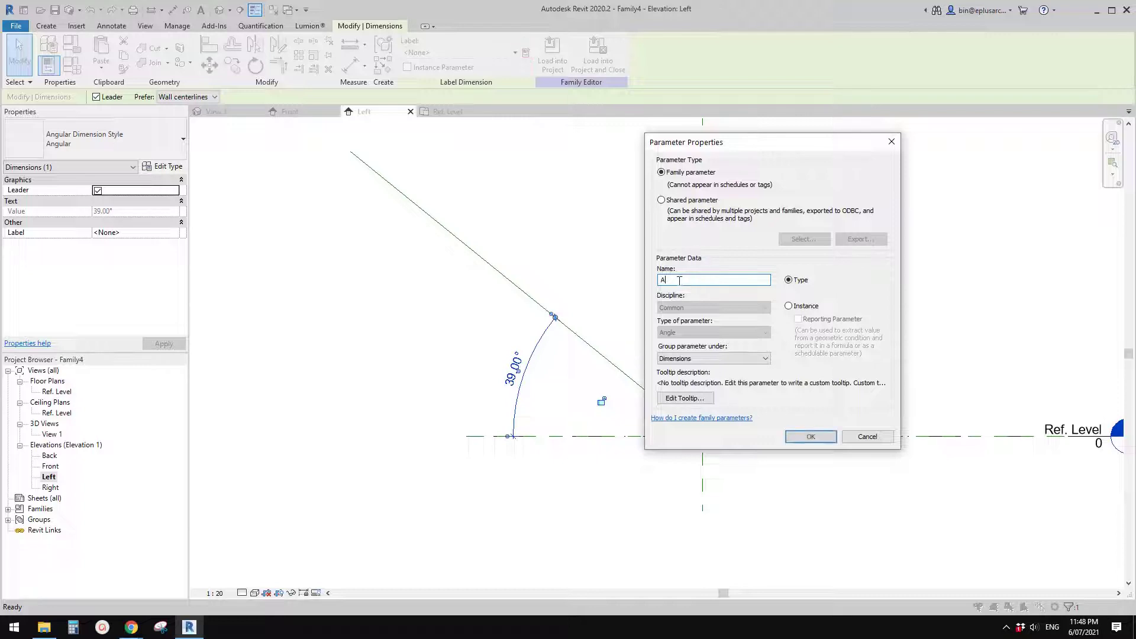
click(789, 306)
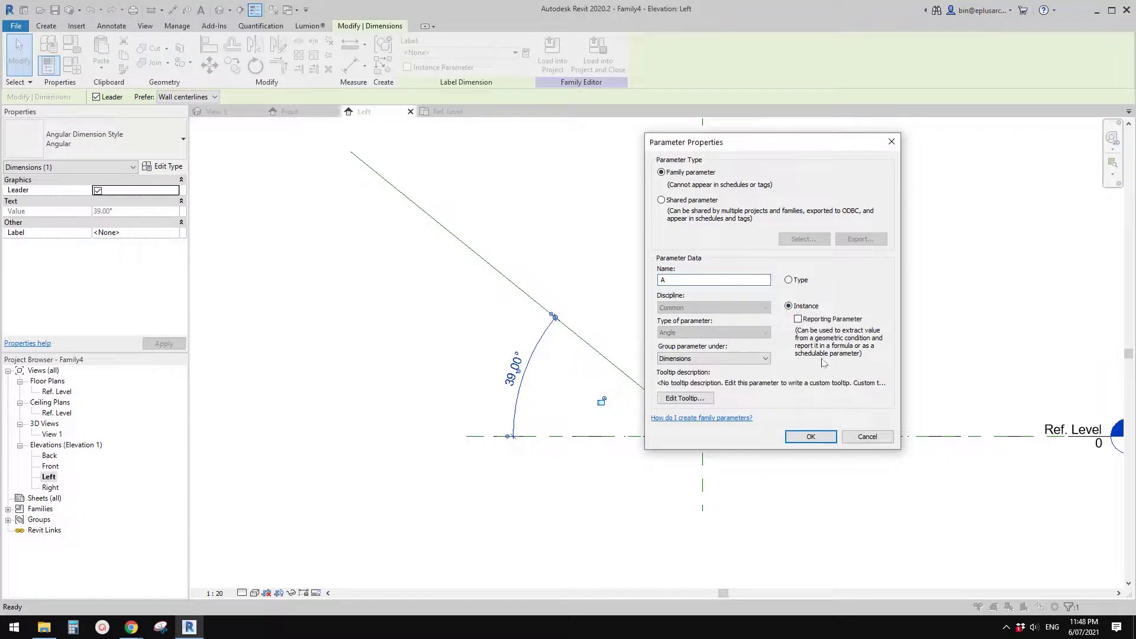
click(810, 437)
key(Escape)
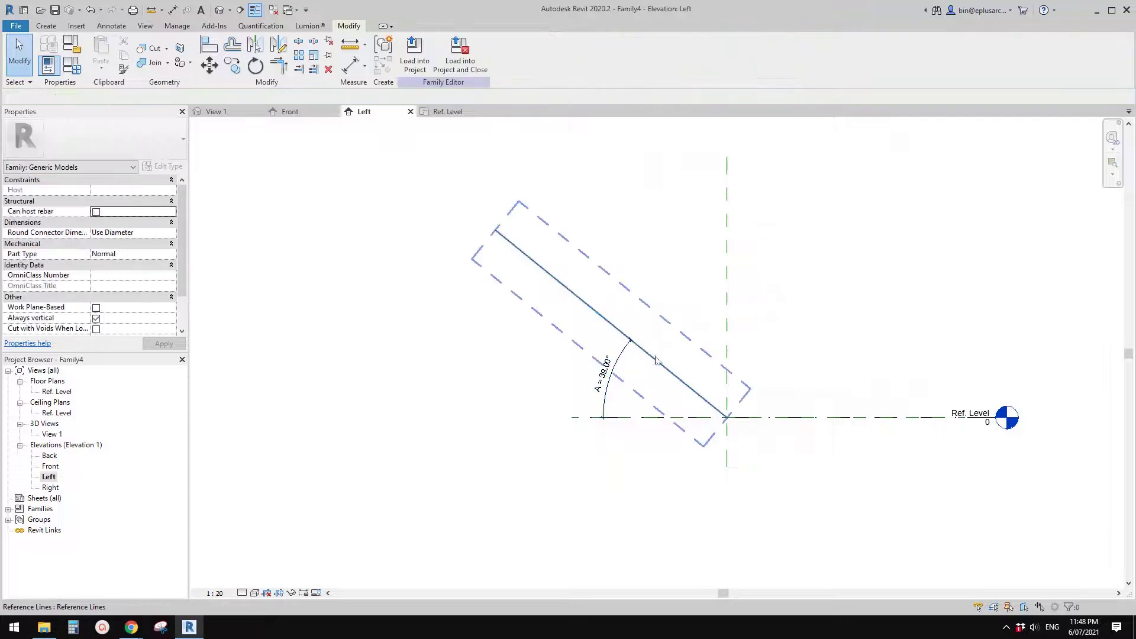
middle_drag(662, 352, 616, 354)
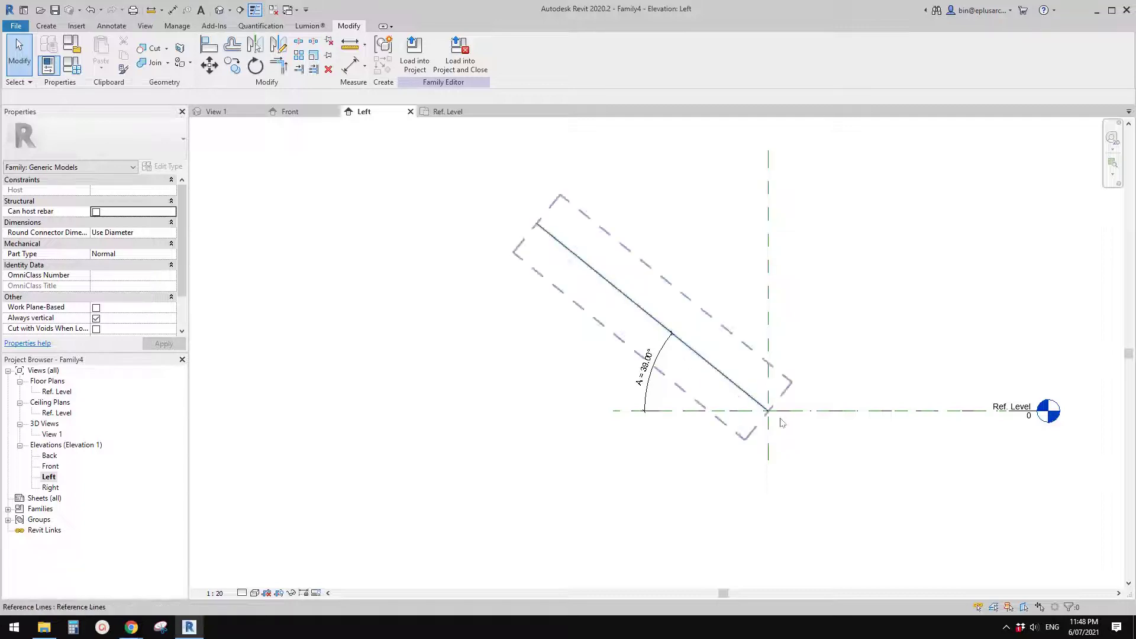
middle_drag(615, 293, 579, 283)
middle_drag(682, 343, 672, 339)
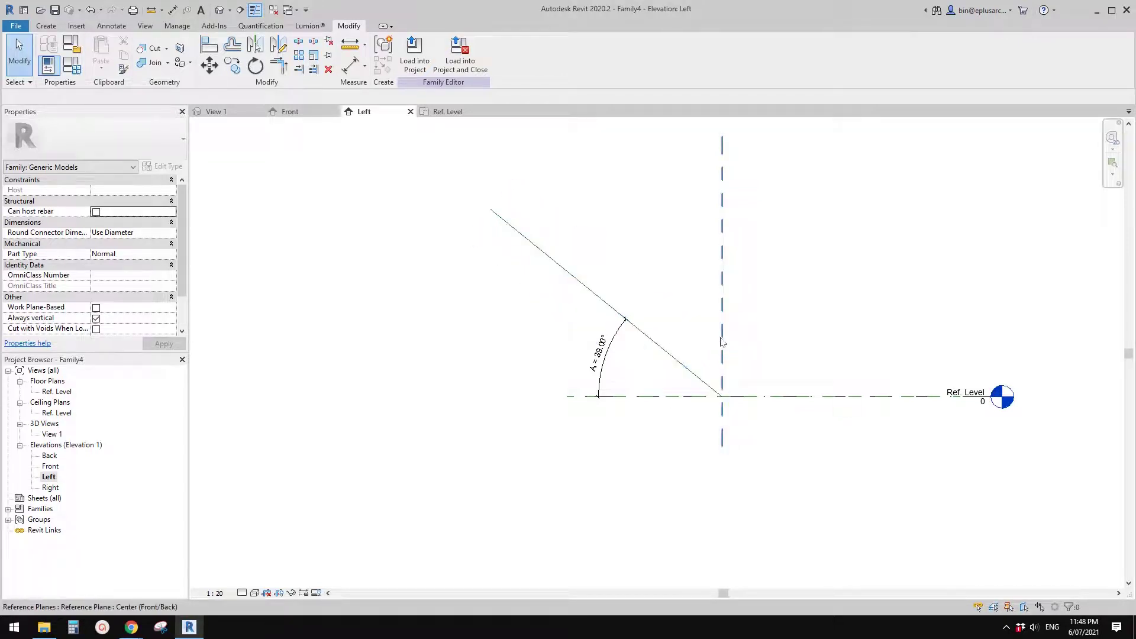
middle_drag(743, 287, 716, 299)
middle_drag(610, 299, 573, 284)
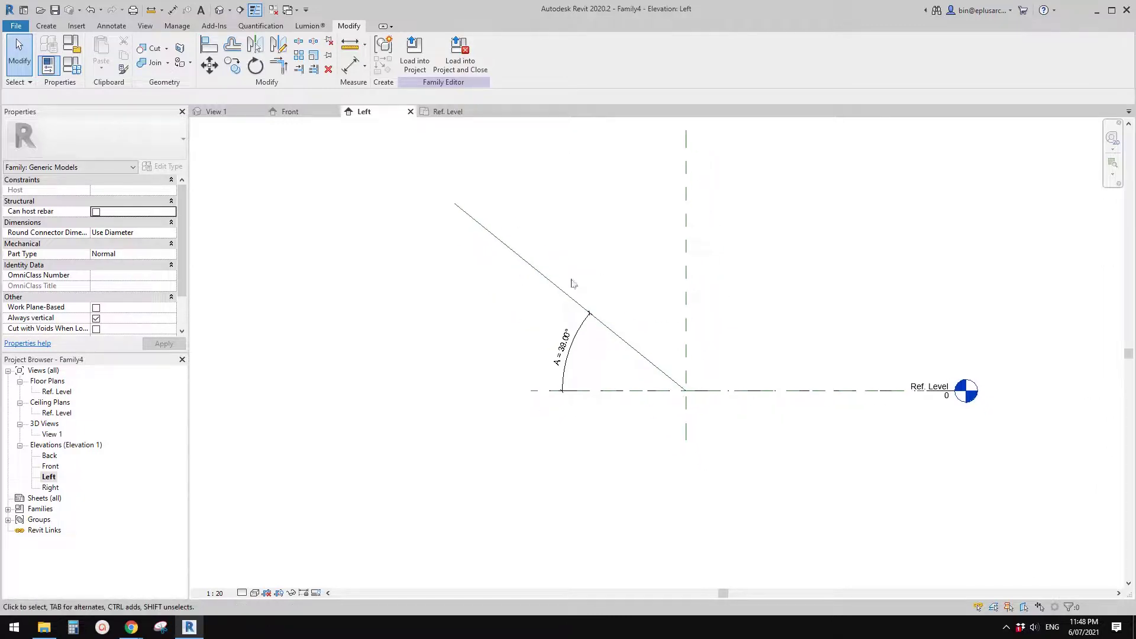
In the Front elevation, draw a vertical reference plane on each side of the centre plane, about 462 mm and 434 mm away.
double_click(50, 467)
scroll(609, 455, up, 3)
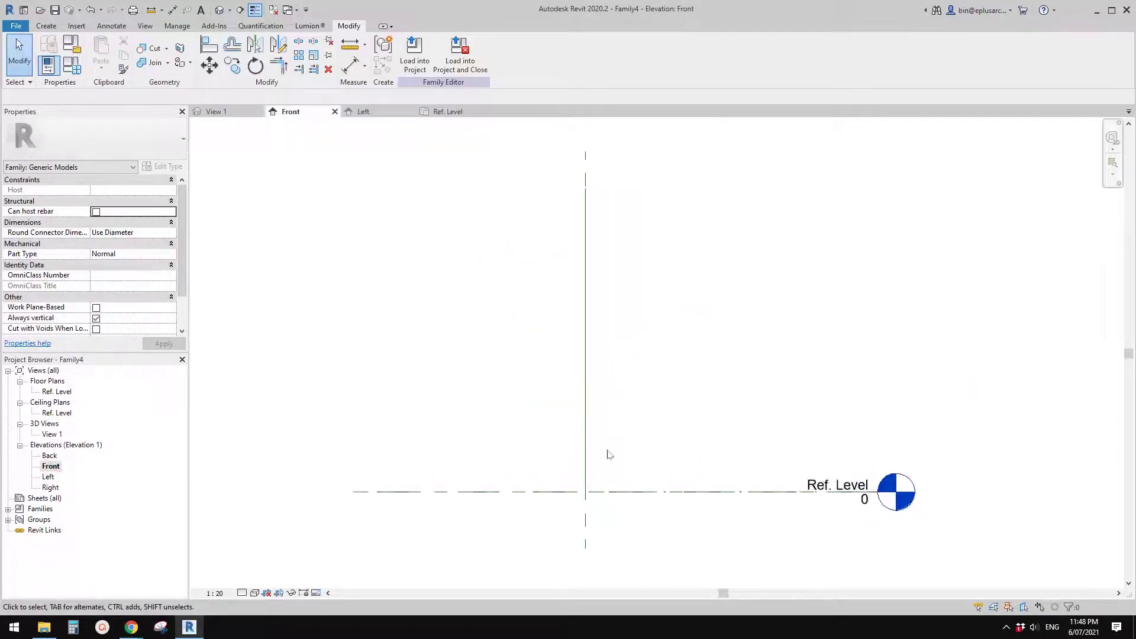
scroll(540, 325, down, 2)
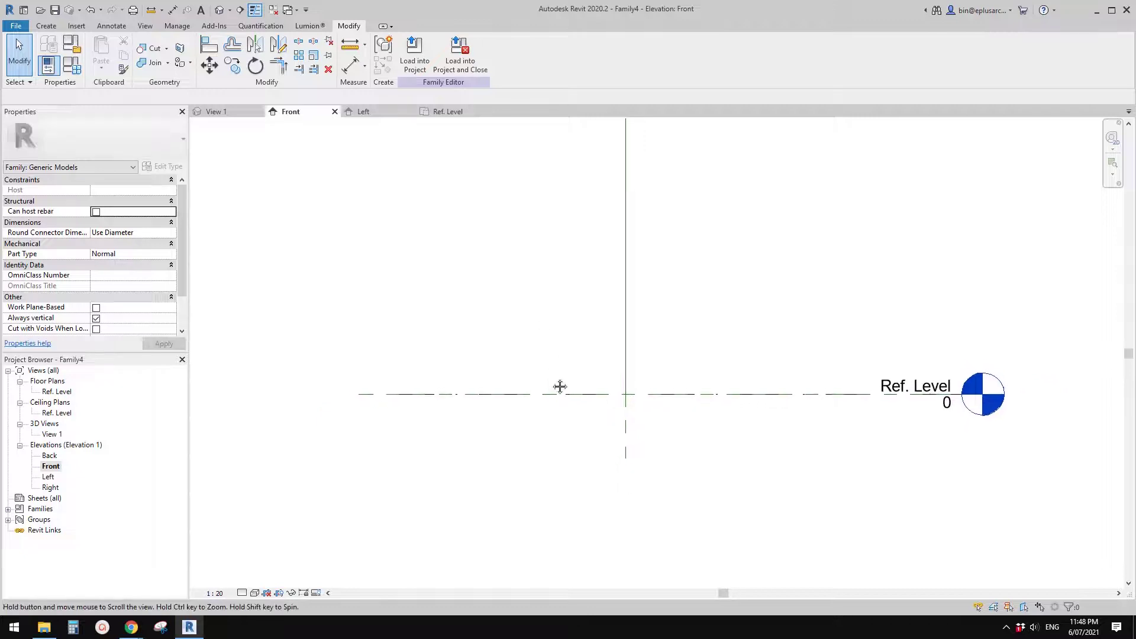
key(p)
click(545, 445)
click(545, 294)
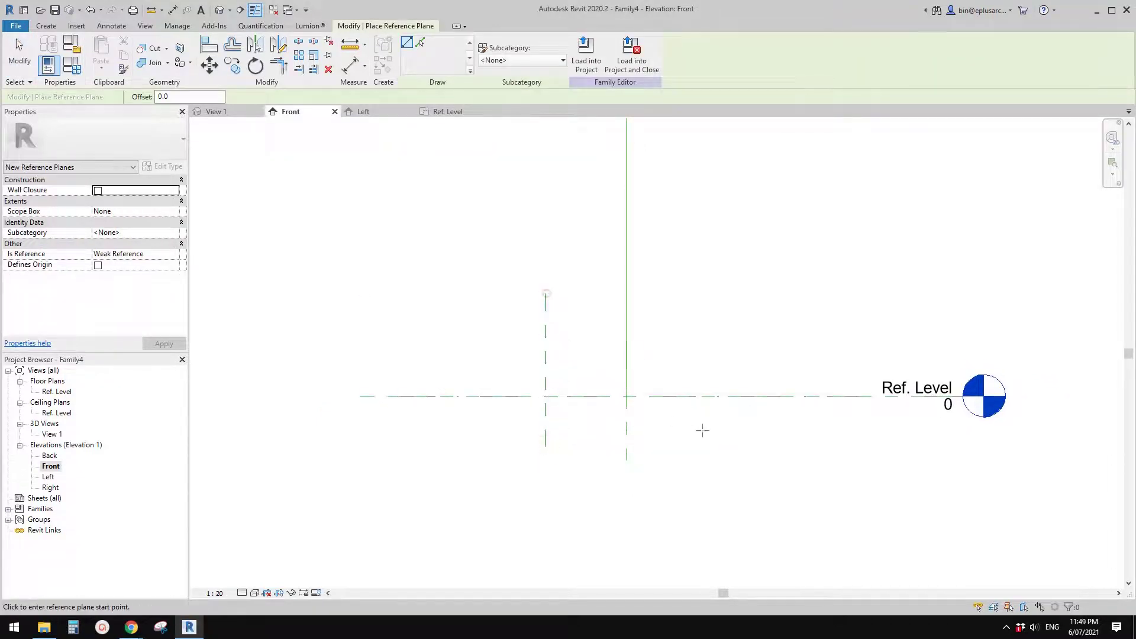
click(703, 458)
click(703, 294)
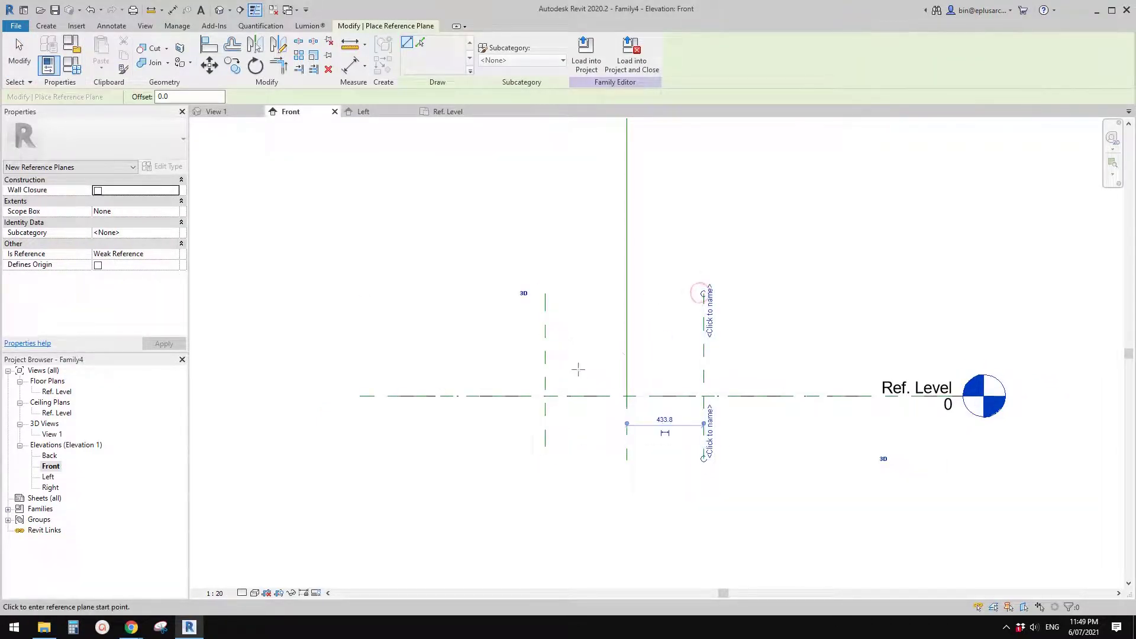
Draw two horizontal reference planes, one about 459 mm above the Ref. Level and another about 473 mm above the first.
middle_drag(636, 357, 646, 383)
middle_drag(746, 340, 726, 373)
scroll(720, 361, down, 1)
click(750, 350)
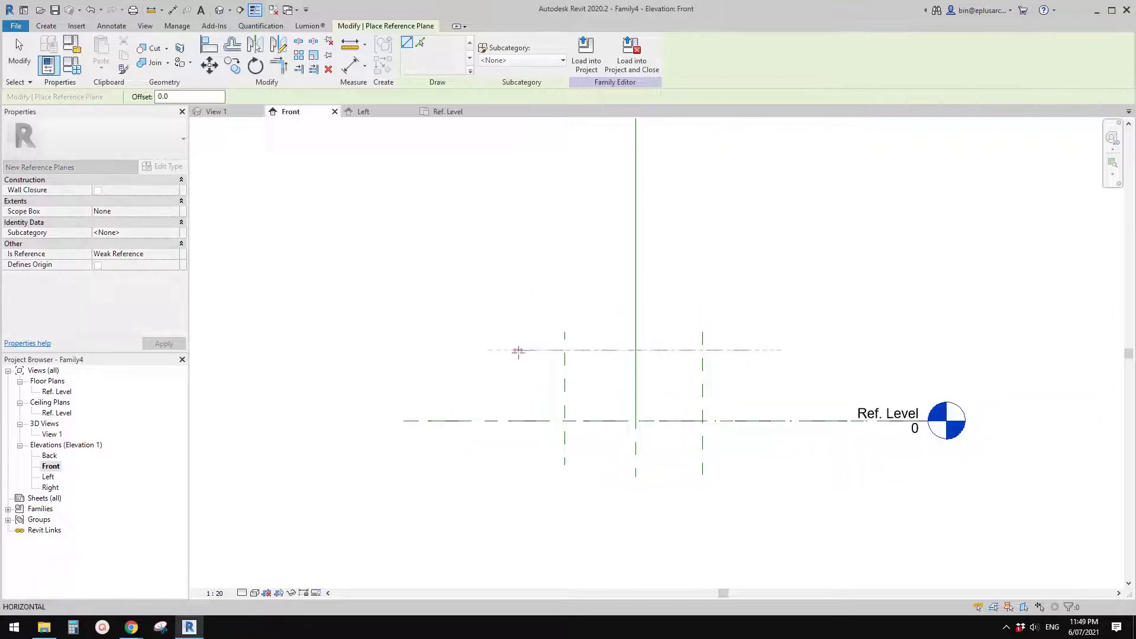
click(518, 350)
middle_drag(664, 361, 665, 345)
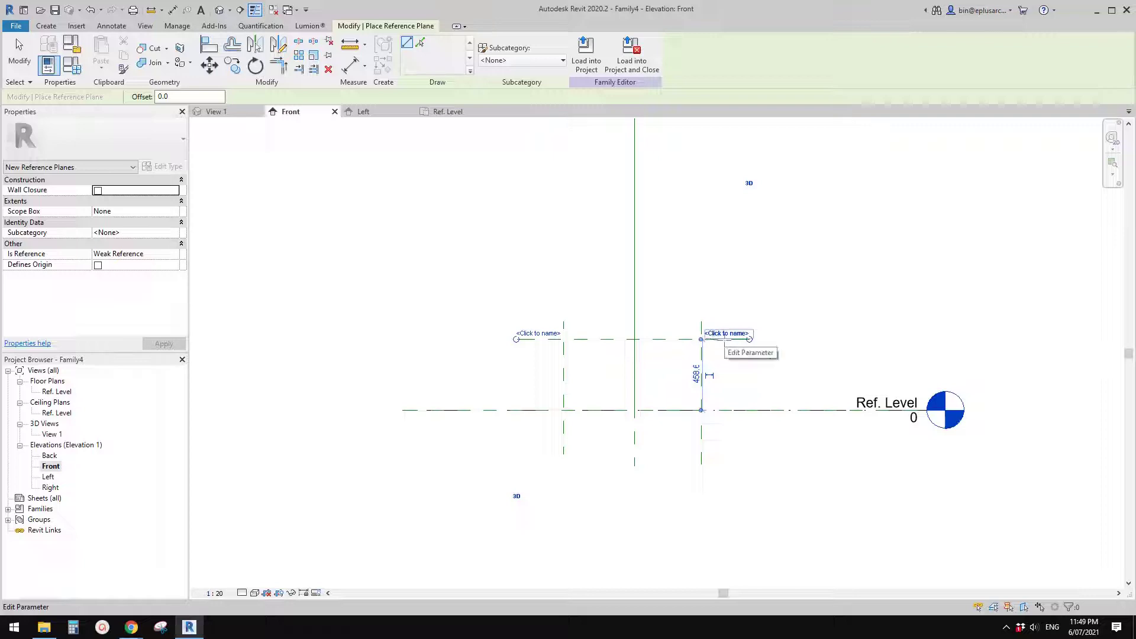
click(737, 267)
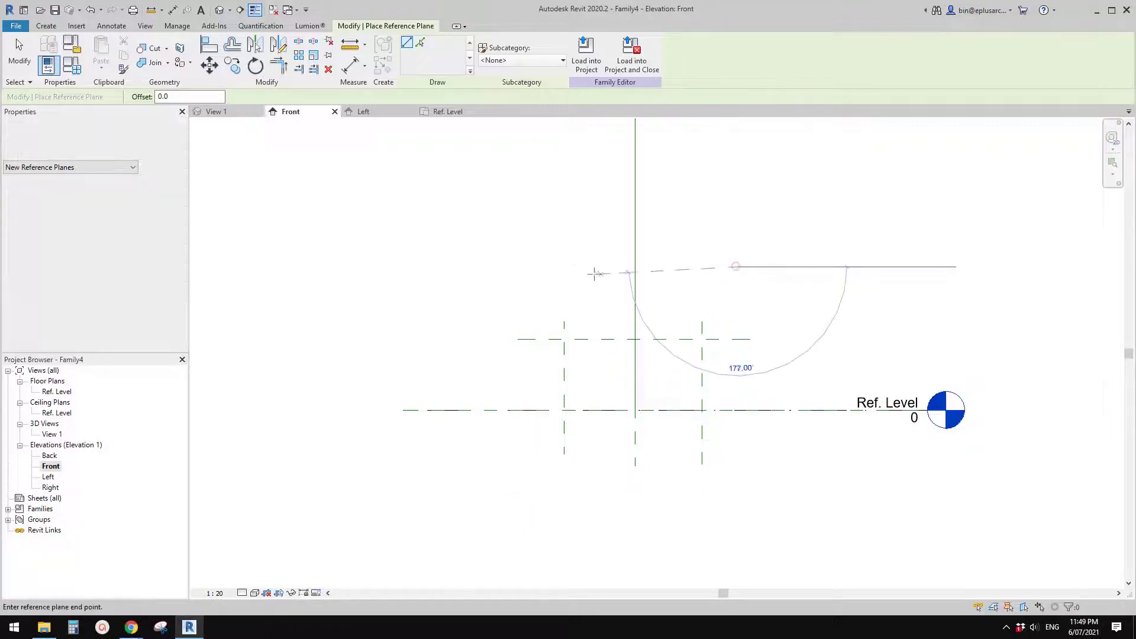
click(531, 266)
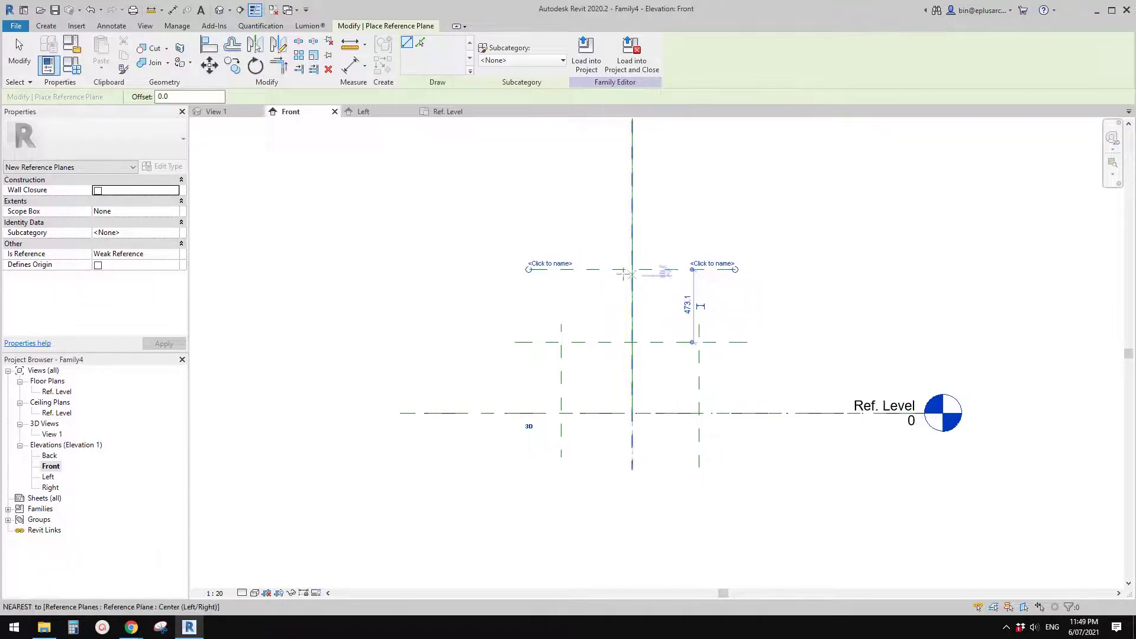
key(Escape)
key(Escape)
Dimension the two outer vertical reference planes through the centre plane and make the spacing equal.
scroll(702, 198, down, 1)
scroll(714, 299, down, 2)
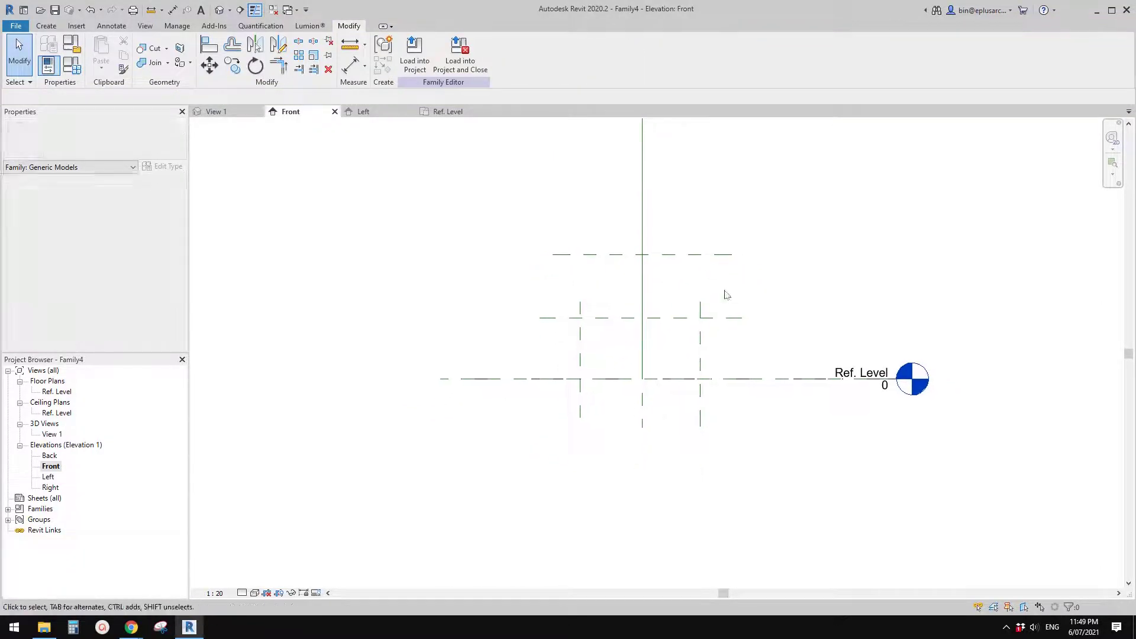
key(d)
key(i)
click(599, 335)
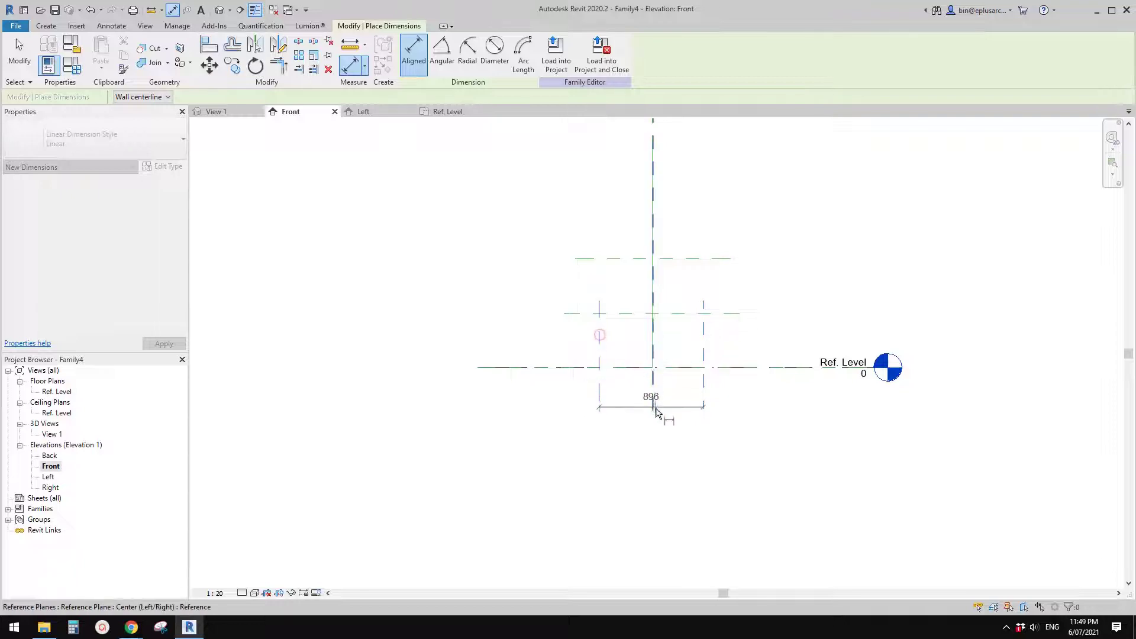
click(653, 404)
click(682, 460)
click(650, 432)
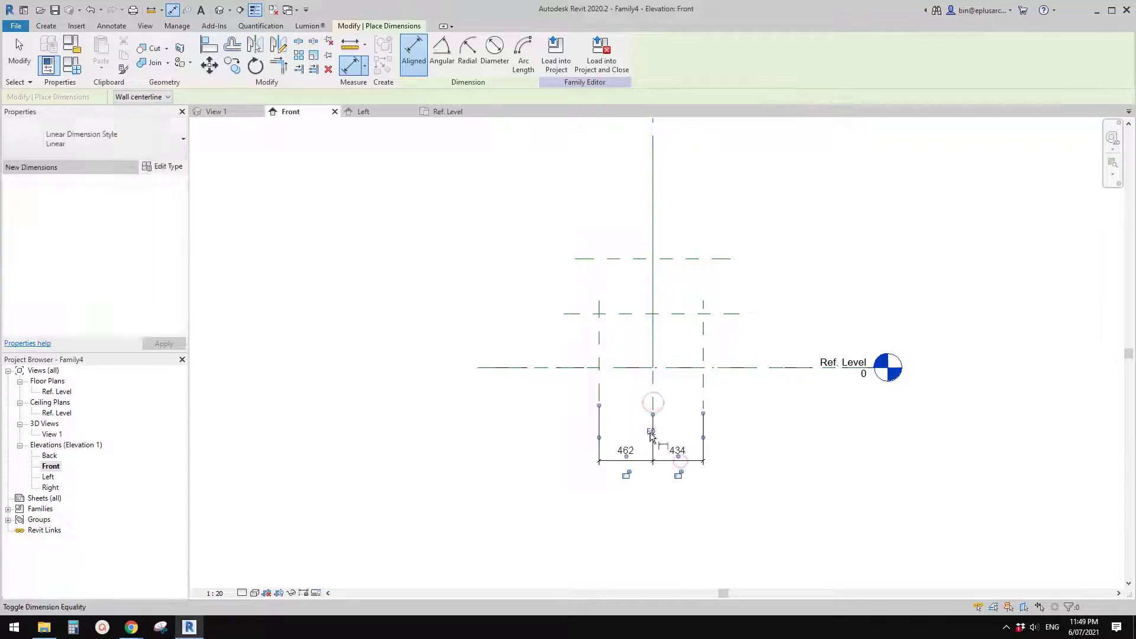
Add an overall aligned dimension between the two outer vertical planes, below the equality dimension.
click(703, 354)
click(602, 355)
click(639, 406)
click(657, 490)
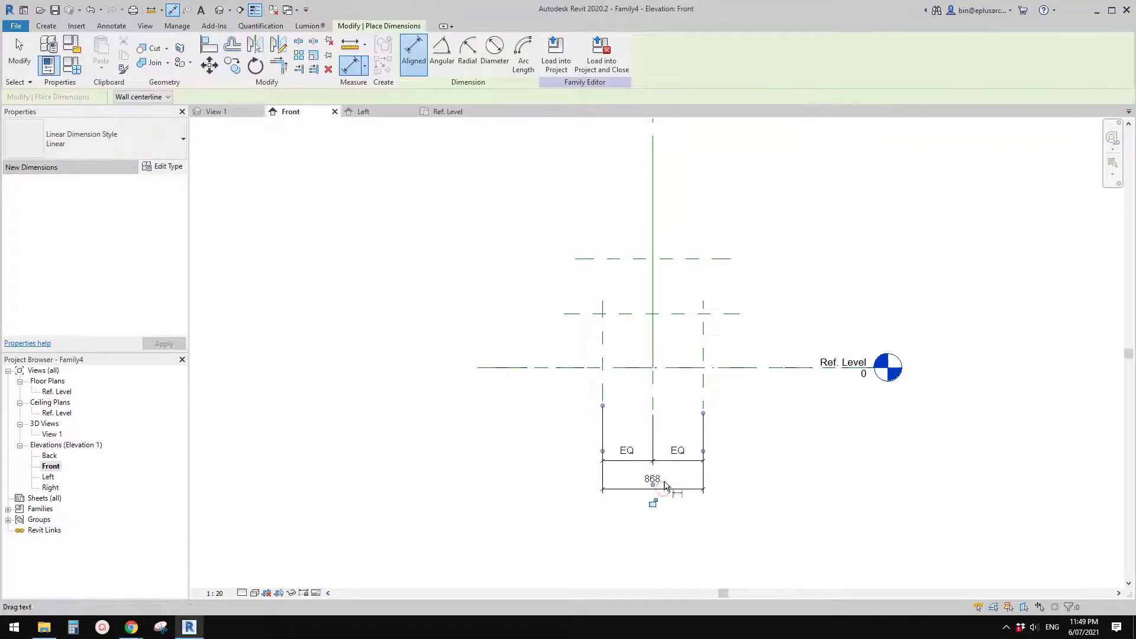
key(Escape)
Label the overall width dimension between the outer vertical planes with a new instance family parameter named W.
click(526, 53)
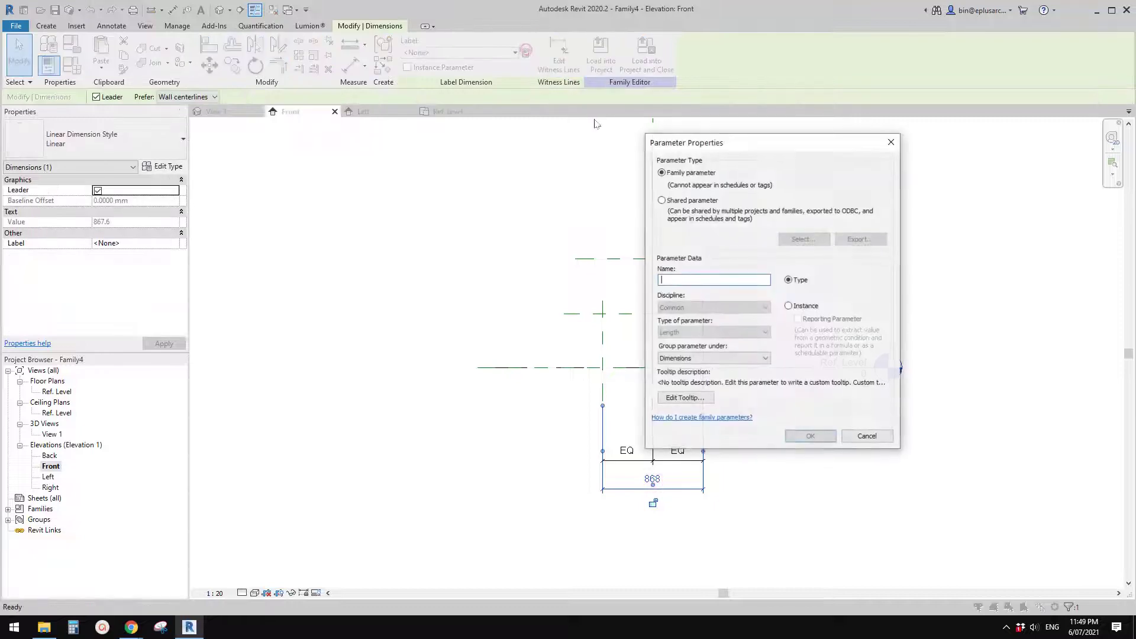
text(w)
click(676, 281)
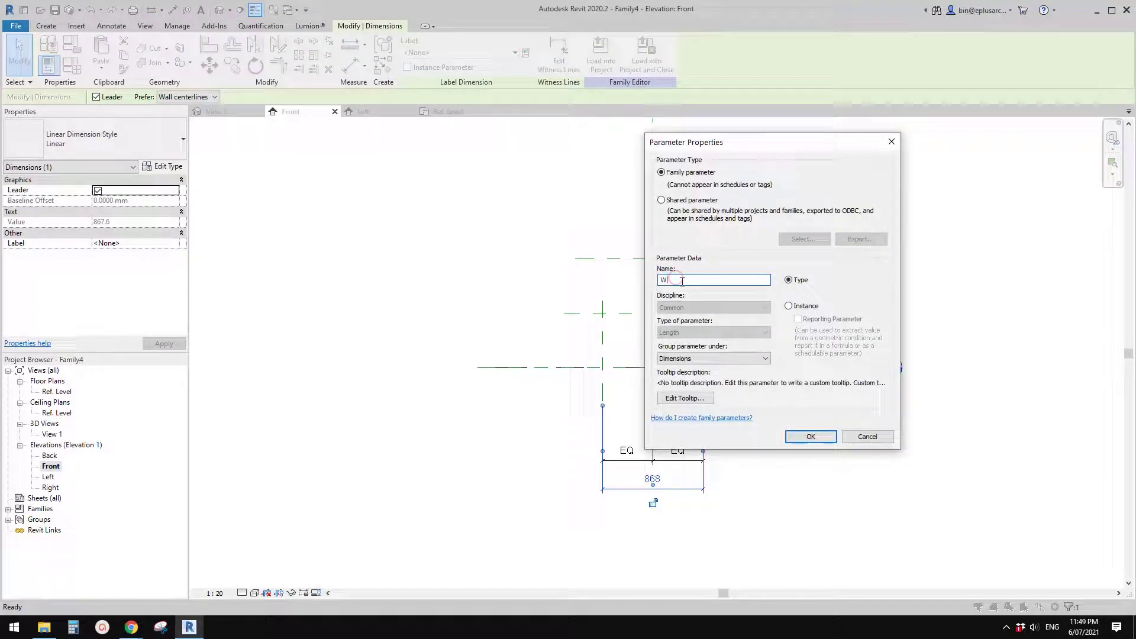
click(802, 308)
click(811, 437)
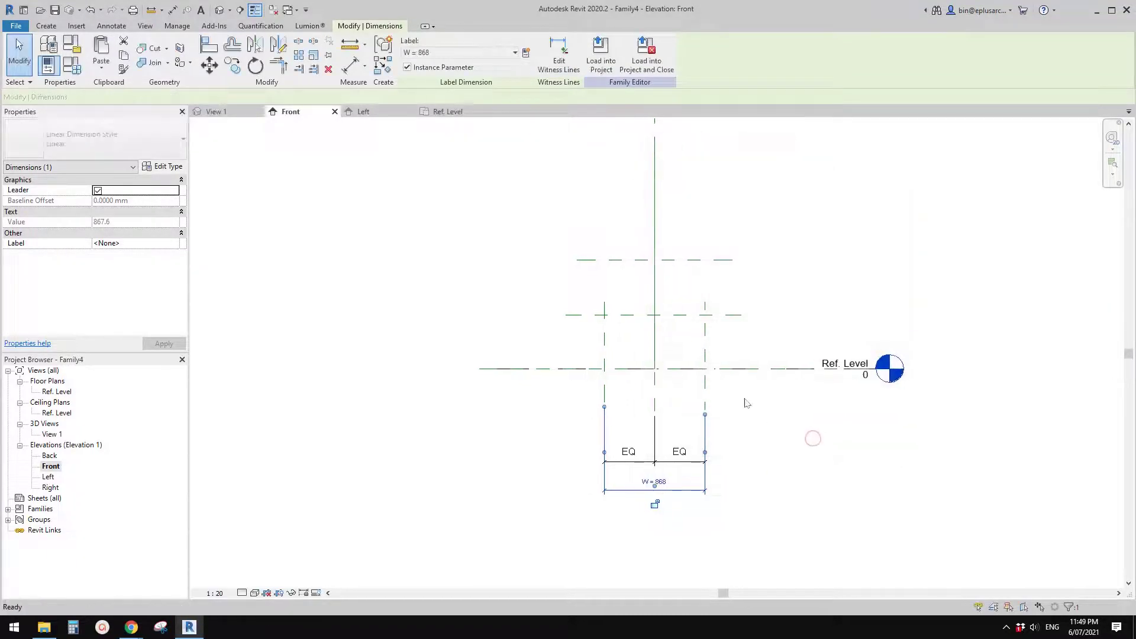
key(Escape)
Add an aligned dimension between the Ref. Level and the lower horizontal reference plane, beside the vertical planes.
key(d)
key(i)
scroll(751, 364, up, 2)
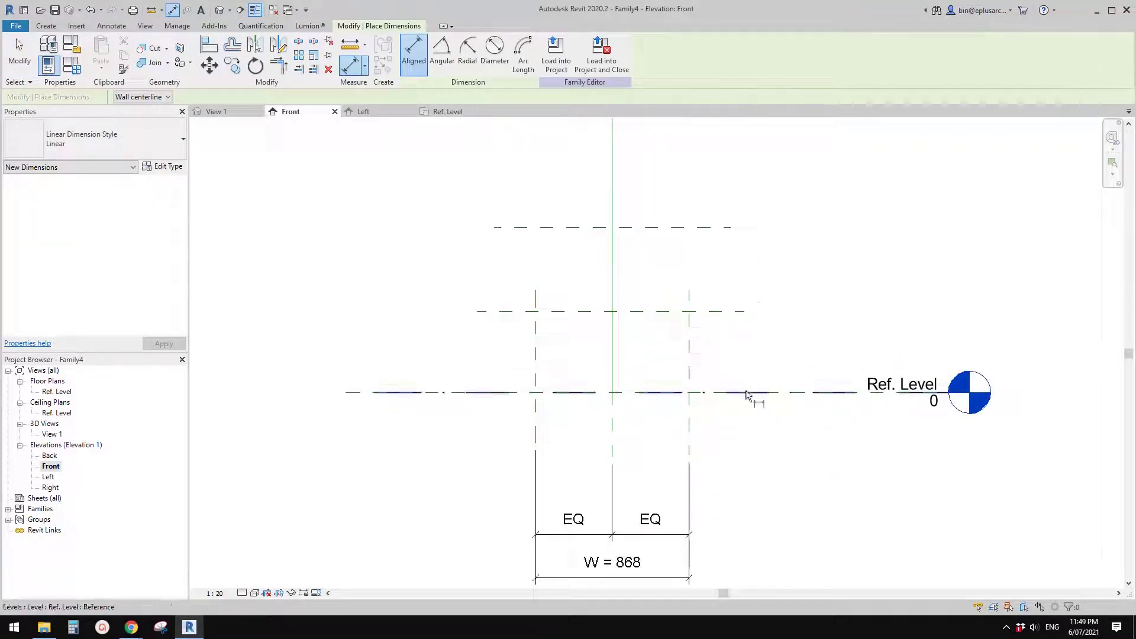
click(727, 314)
click(754, 391)
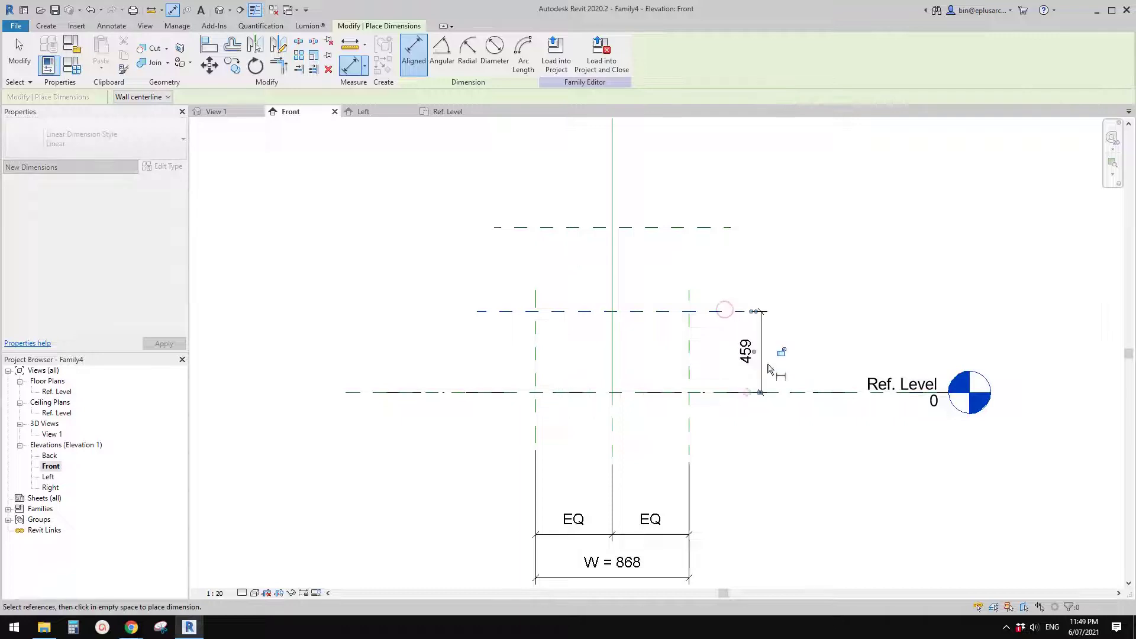
click(762, 355)
key(Escape)
Label the dimension above the Ref. Level with a new instance family parameter named H1.
click(525, 52)
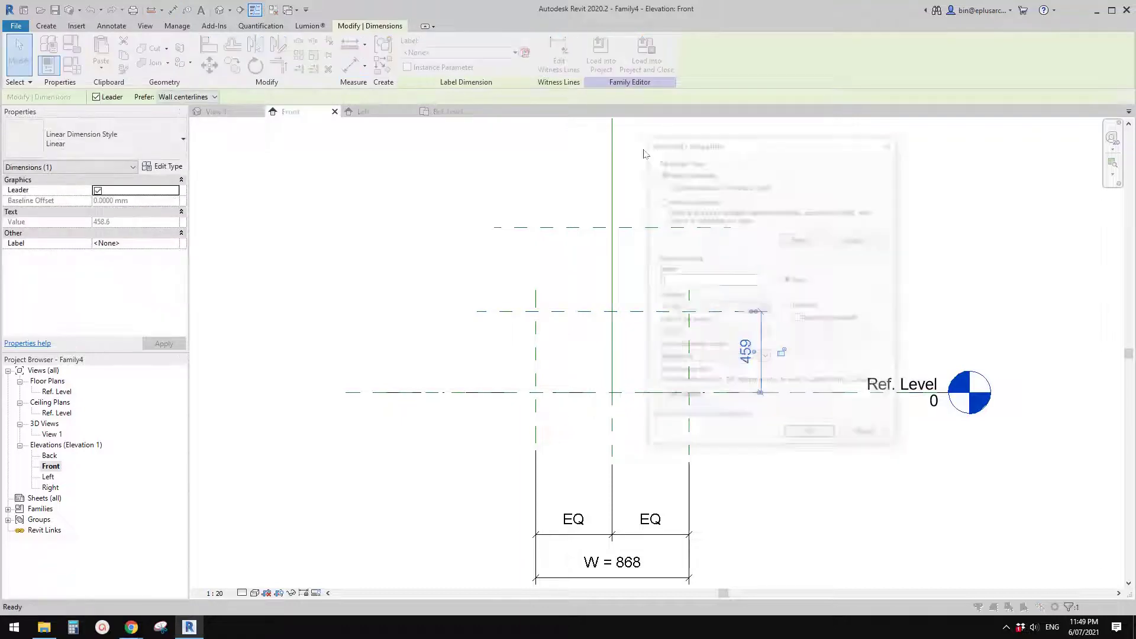
text(h)
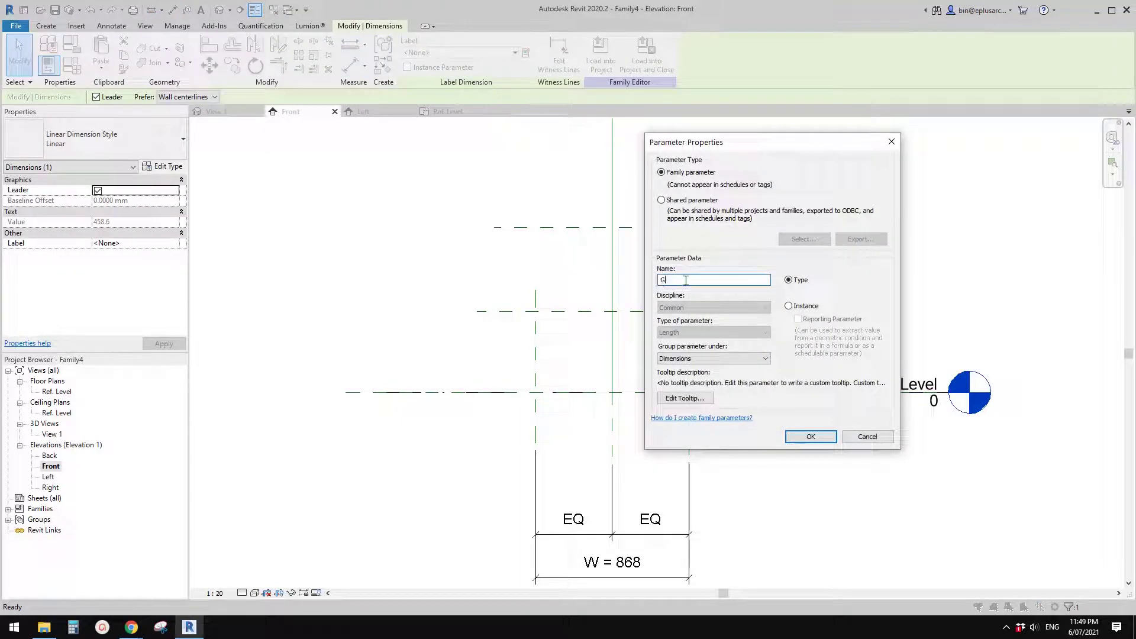
click(804, 307)
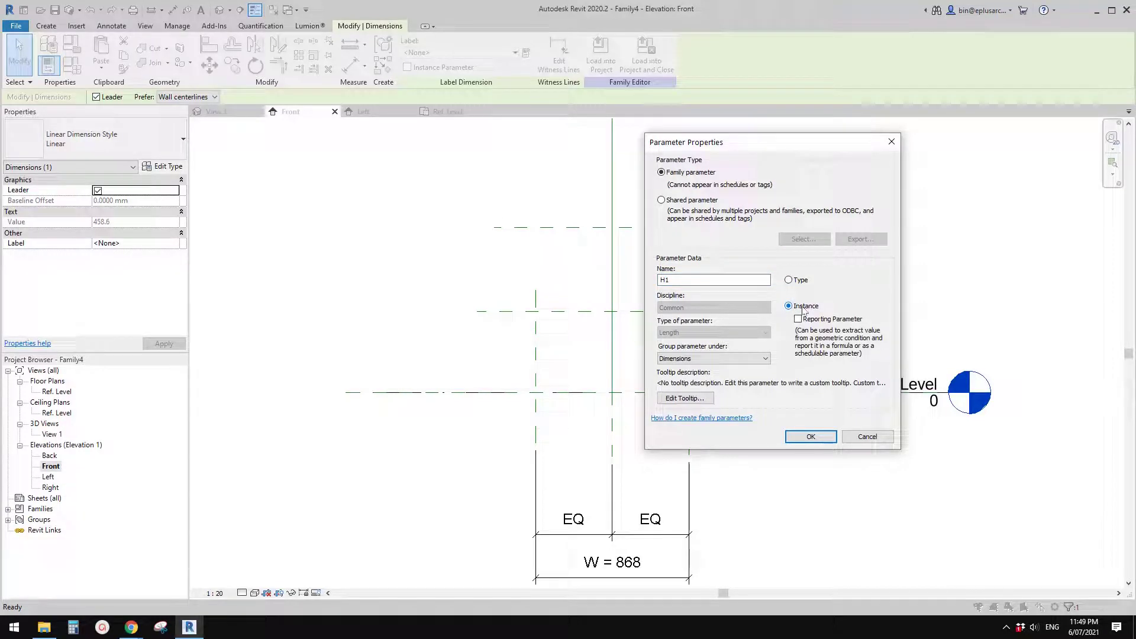
click(811, 437)
Add an aligned dimension between the lower and upper horizontal reference planes, in line with the H1 dimension.
middle_drag(784, 428, 821, 443)
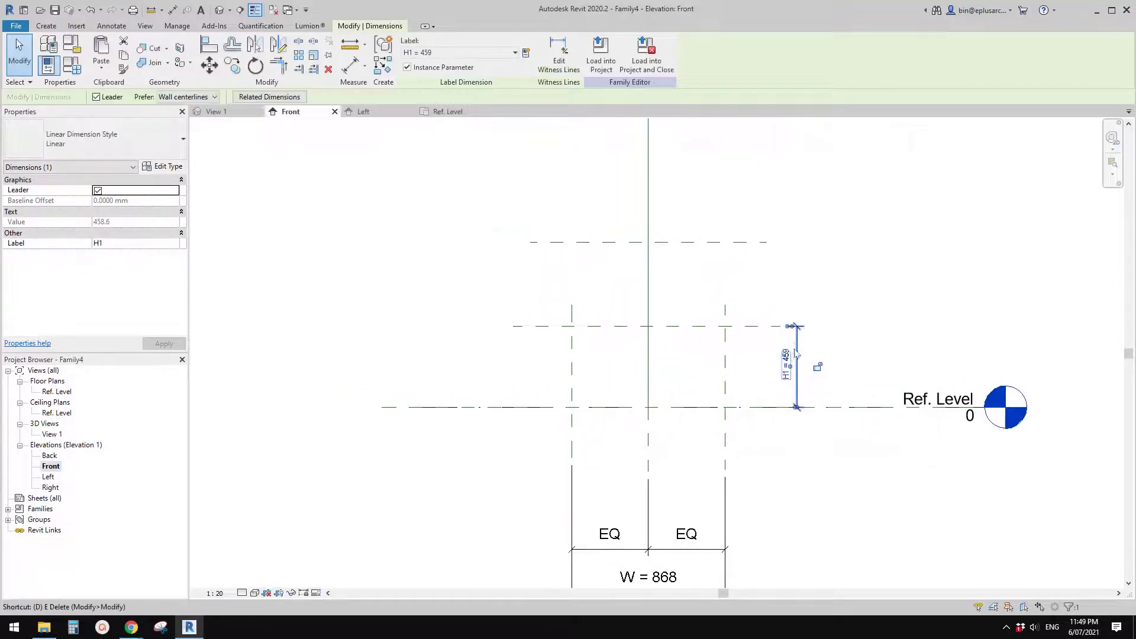
key(d)
key(i)
click(762, 327)
click(745, 242)
click(796, 265)
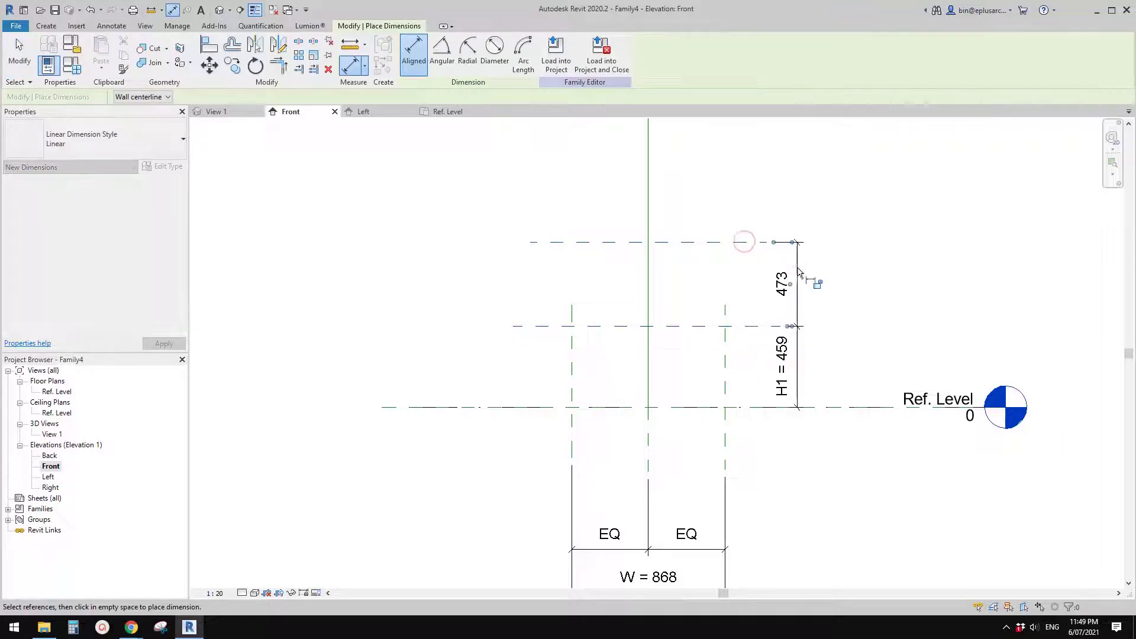
key(Escape)
Label the dimension between the two horizontal reference planes with a new instance family parameter named H2.
click(797, 283)
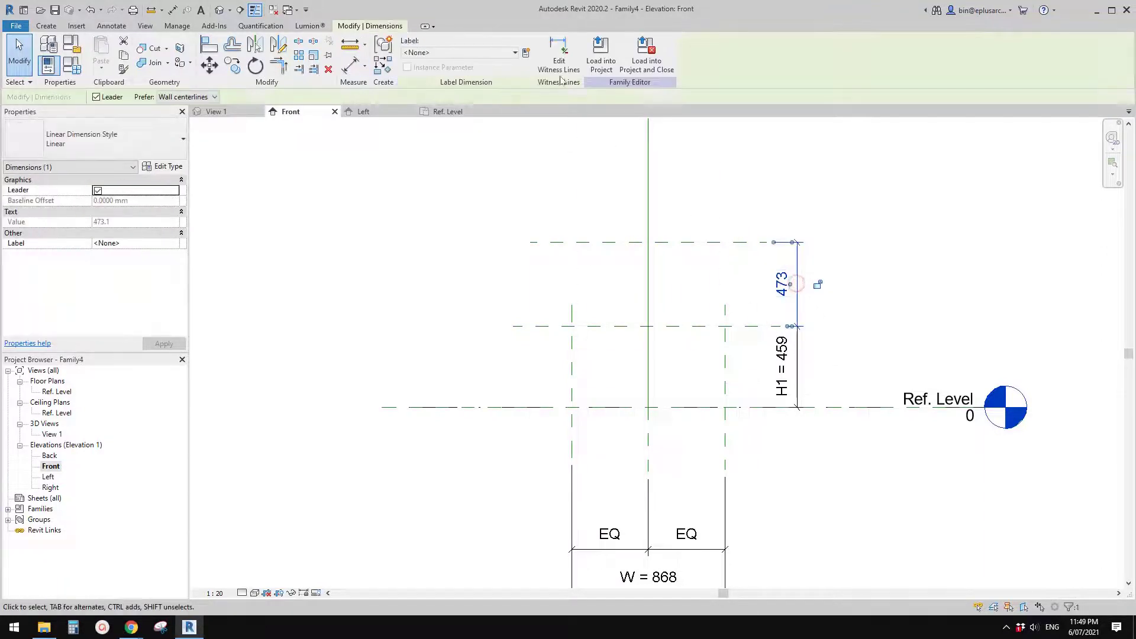
click(531, 57)
text(H2)
click(789, 307)
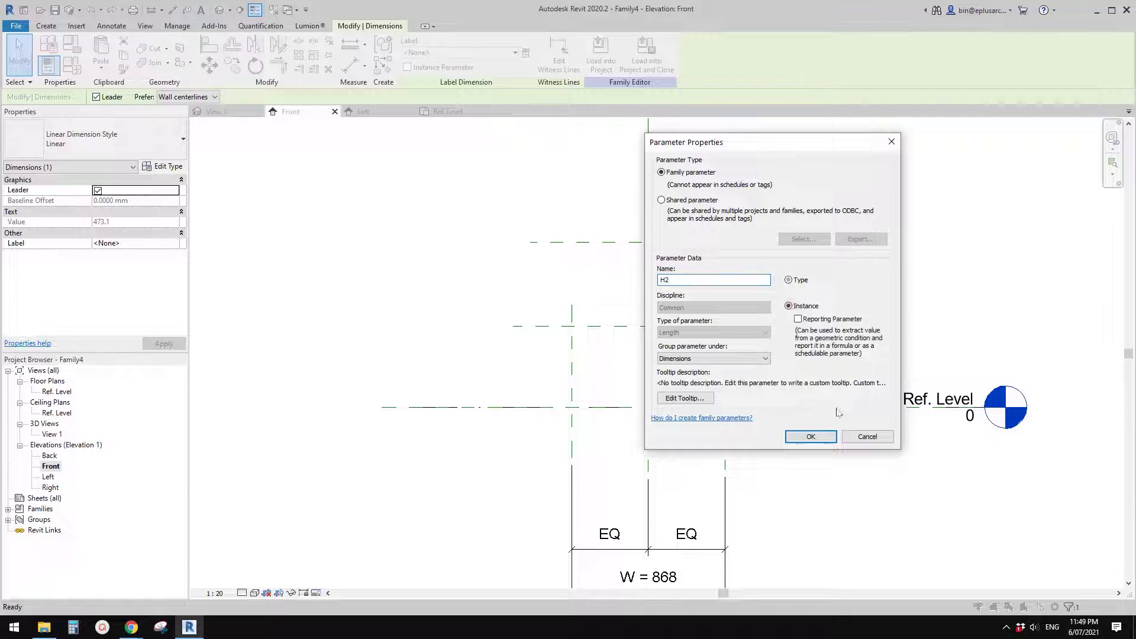
click(810, 437)
scroll(787, 322, down, 2)
key(Escape)
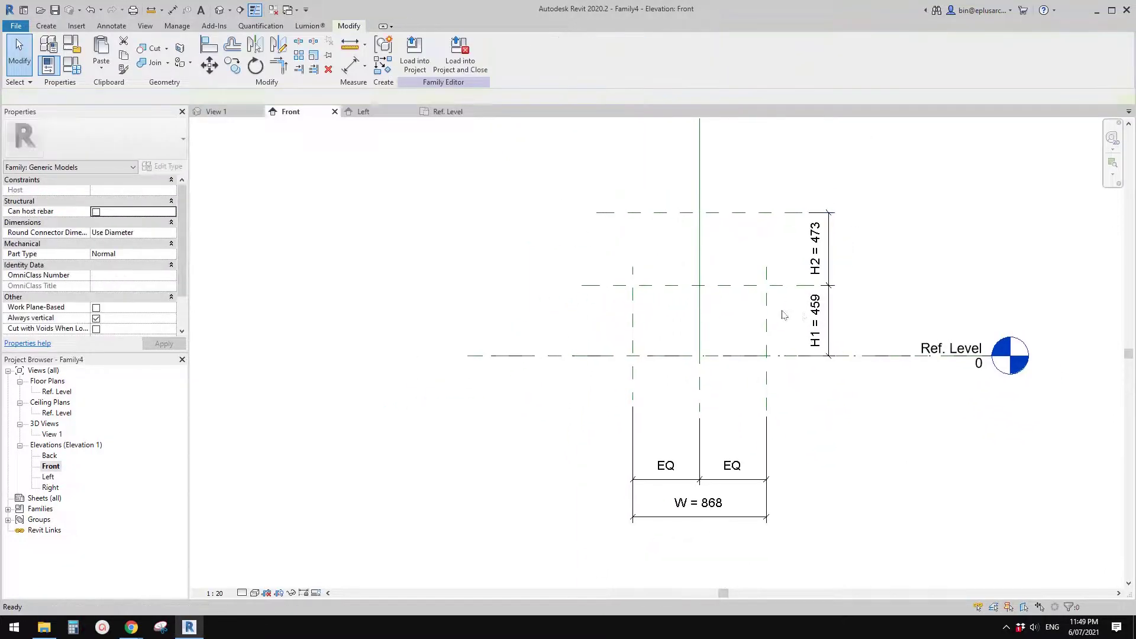
Examine the H2 dimension and the reference plane layout around the centre plane.
scroll(786, 321, up, 1)
middle_drag(794, 310, 774, 296)
scroll(787, 297, down, 1)
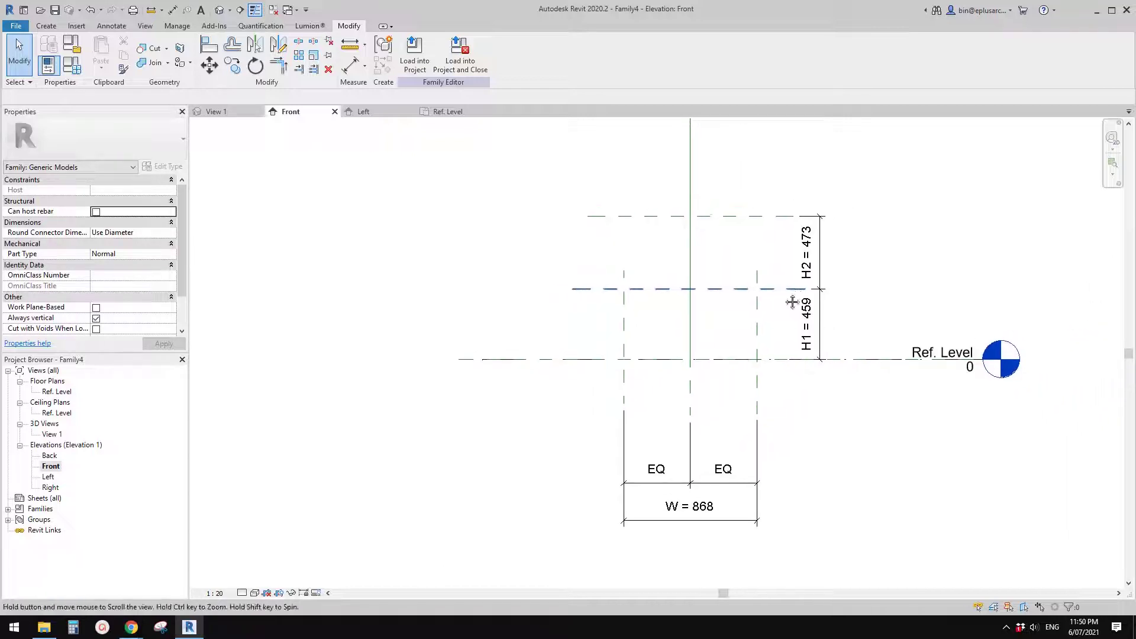
click(812, 262)
scroll(830, 256, up, 1)
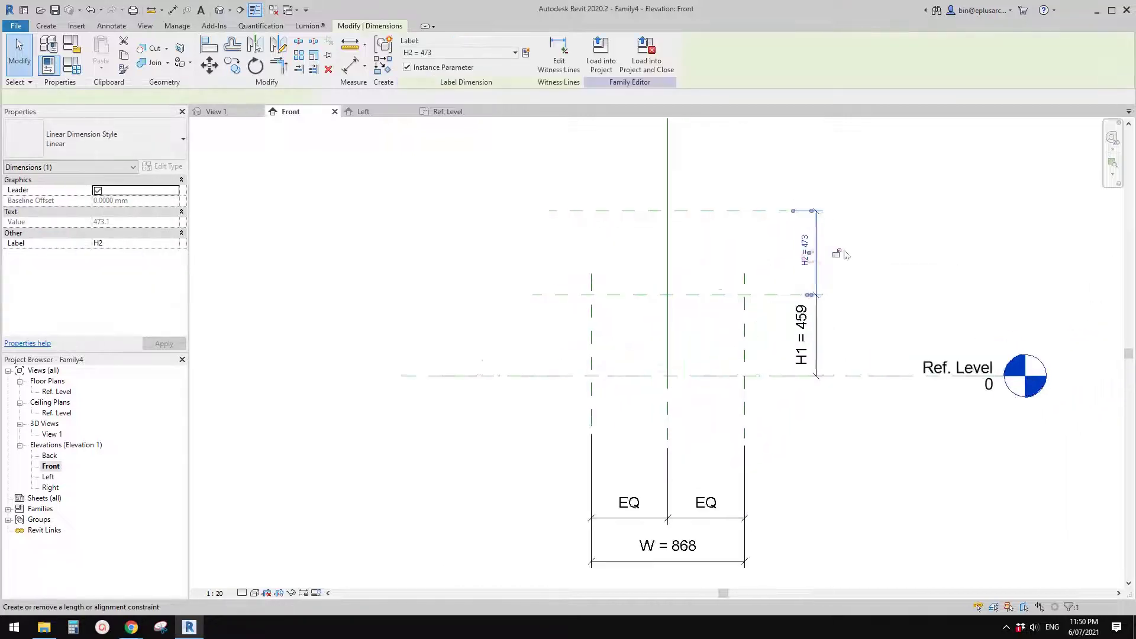
middle_drag(831, 256, 818, 266)
middle_drag(694, 271, 680, 251)
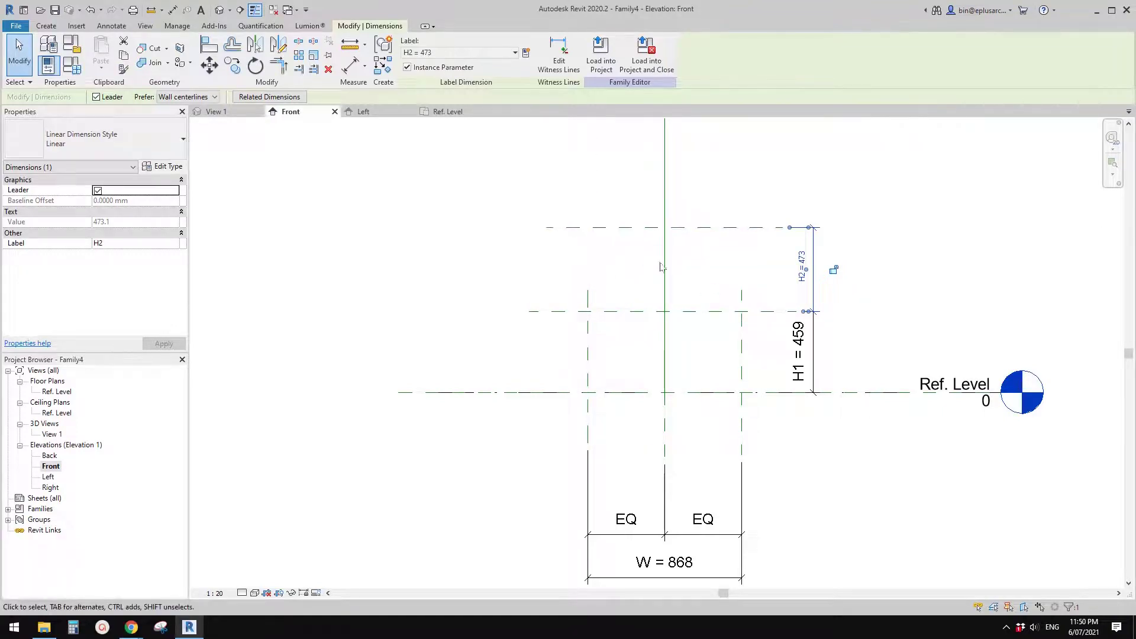
middle_drag(755, 270, 773, 267)
click(747, 267)
scroll(764, 269, up, 2)
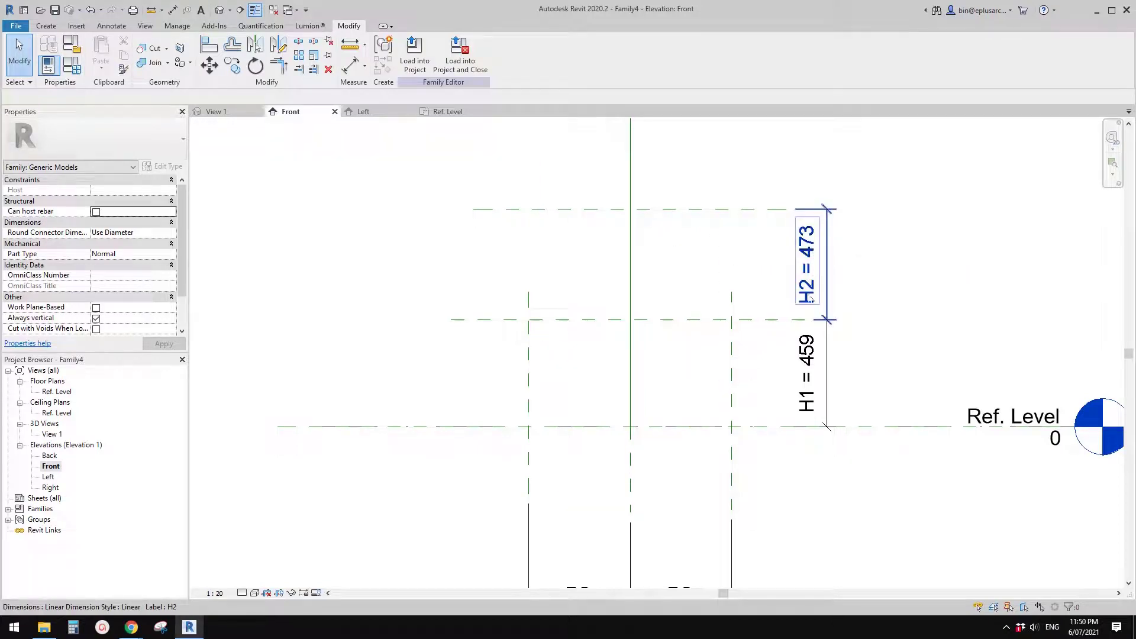
scroll(810, 300, down, 1)
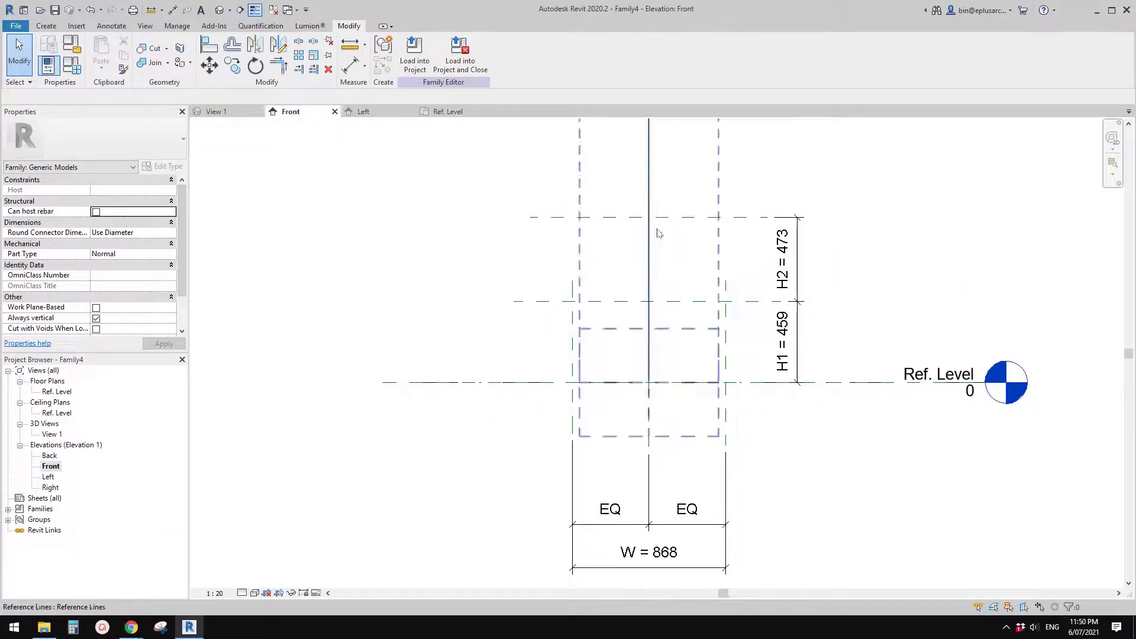
middle_drag(710, 265, 718, 276)
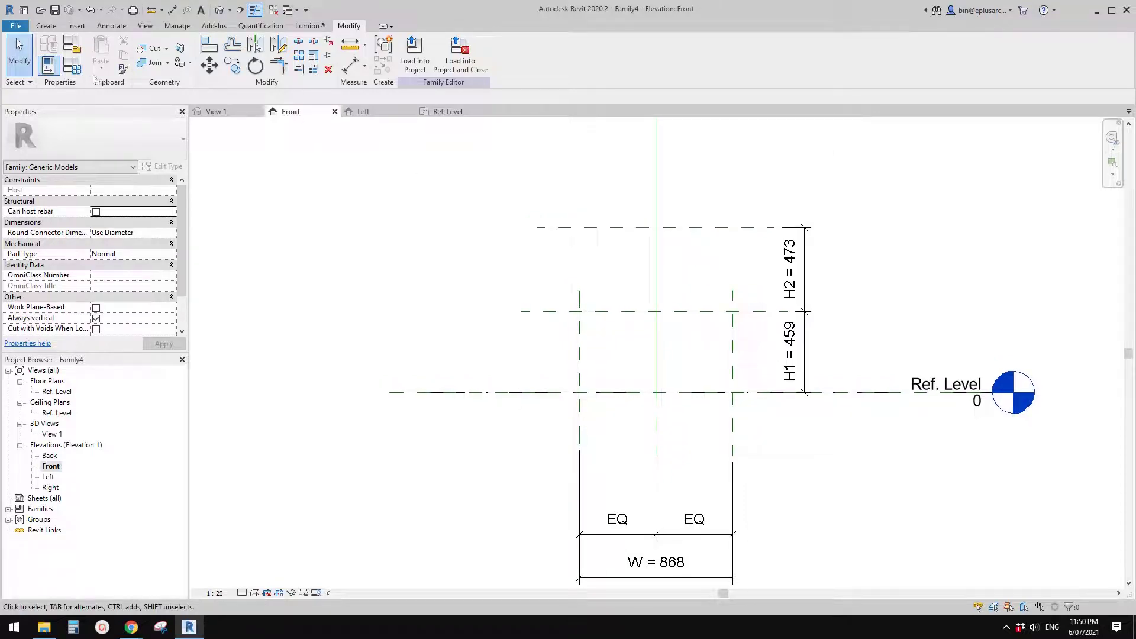
Add a family parameter named Pitch as an instance parameter of type Angle, grouped under Dimensions.
click(72, 65)
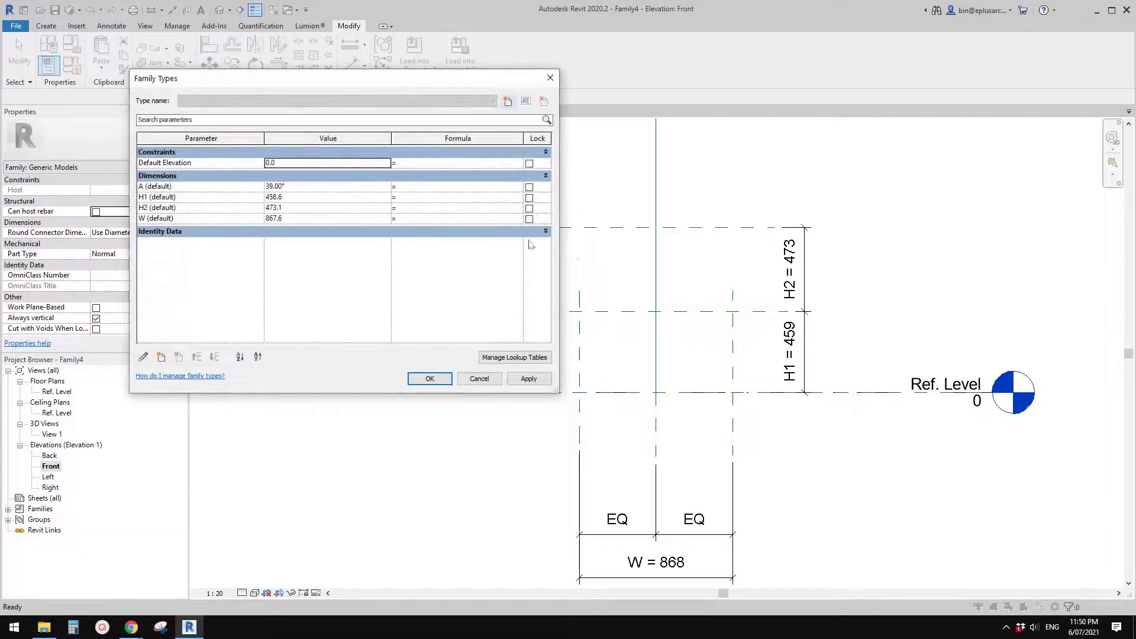
click(160, 357)
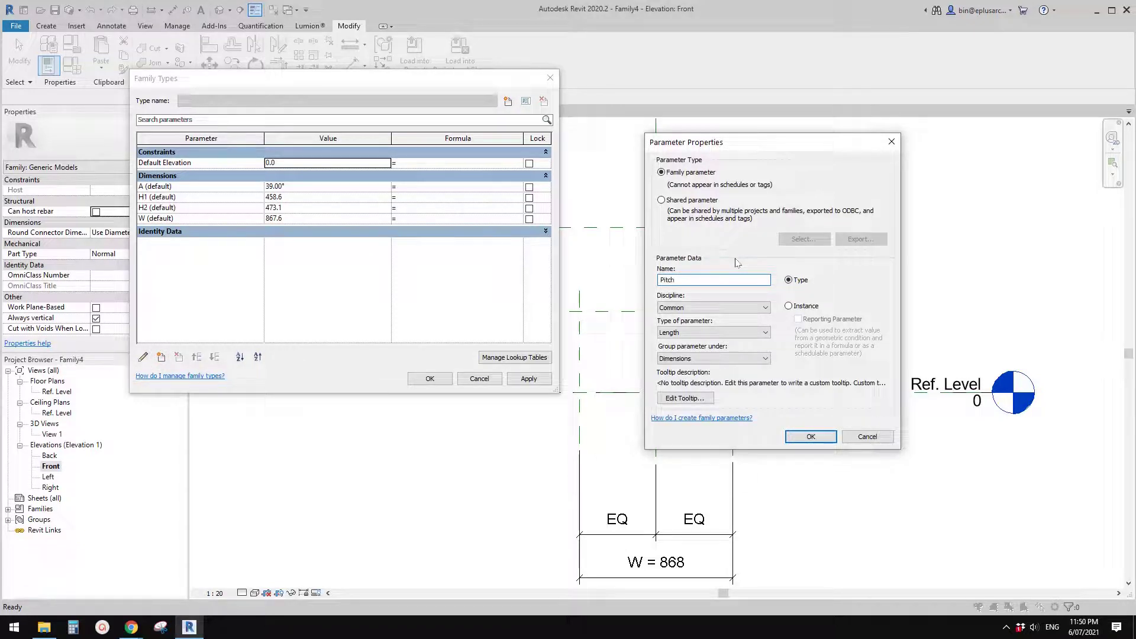
click(789, 306)
click(719, 333)
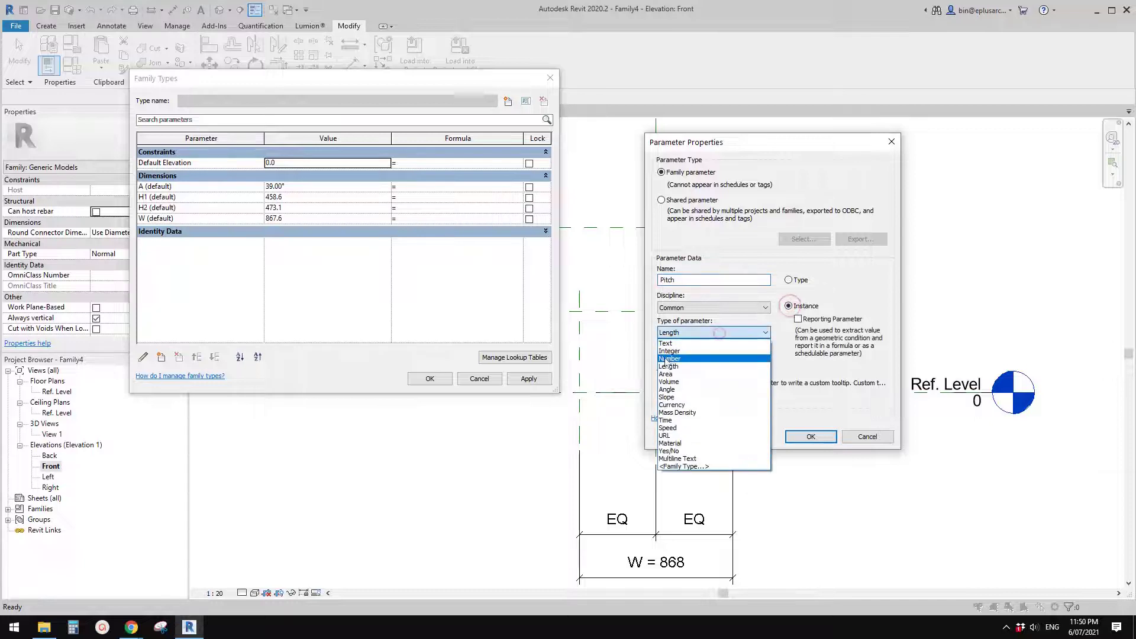
click(668, 390)
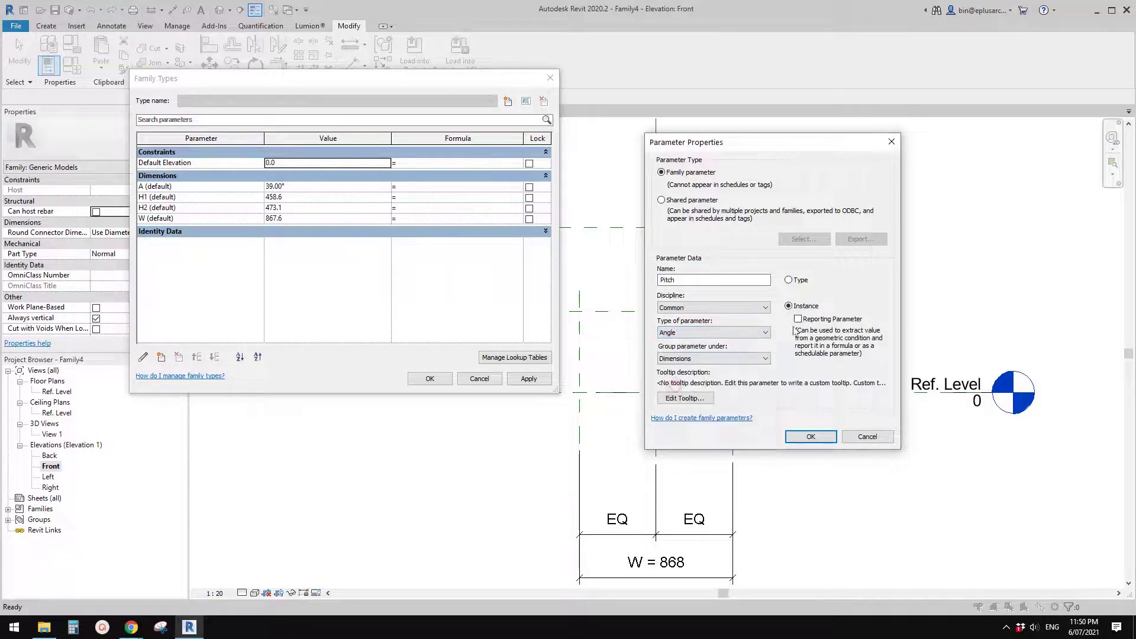
click(810, 436)
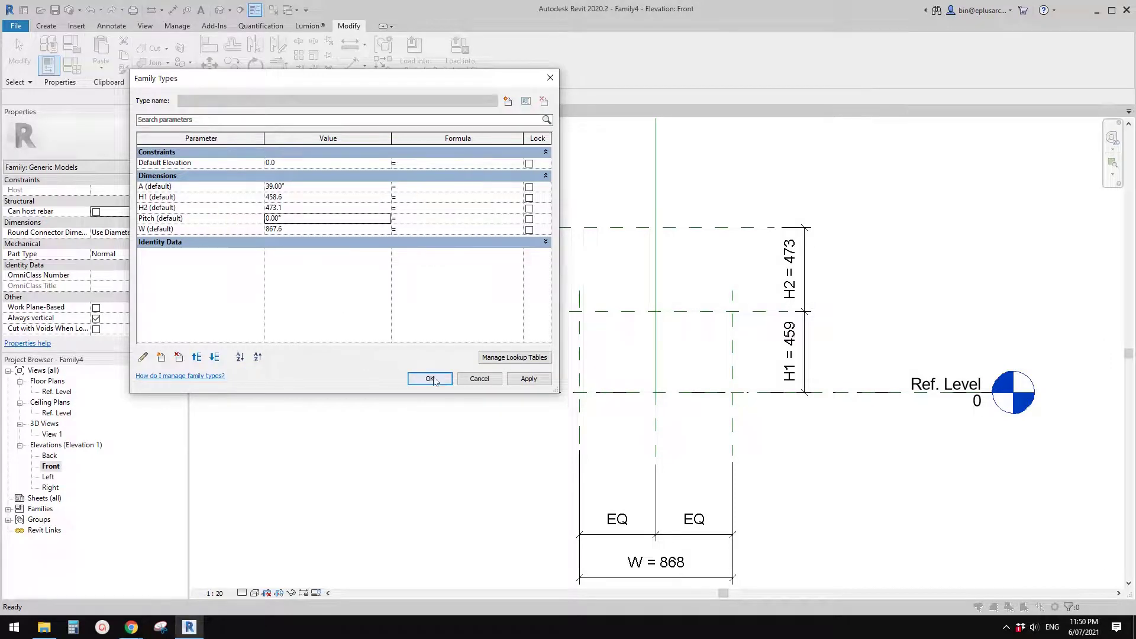
Set the Pitch parameter to 30° and apply the family type values.
click(339, 220)
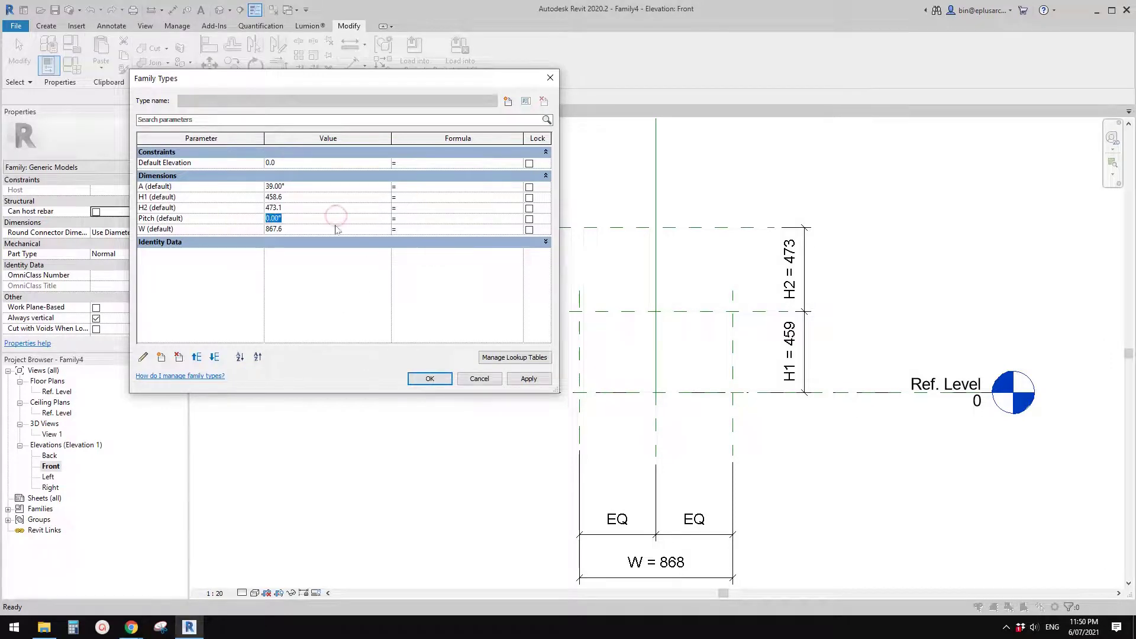
click(512, 378)
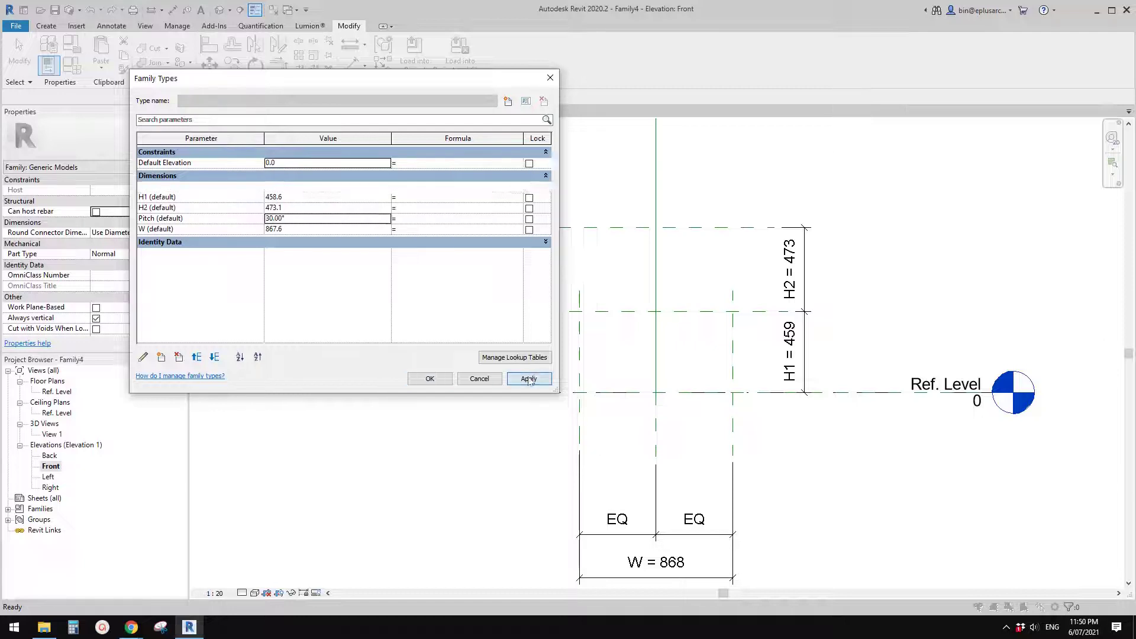
click(429, 379)
Switch to the Snipping Tool and capture the reference planes together with their W, H1 and H2 dimensions.
middle_drag(811, 354, 812, 338)
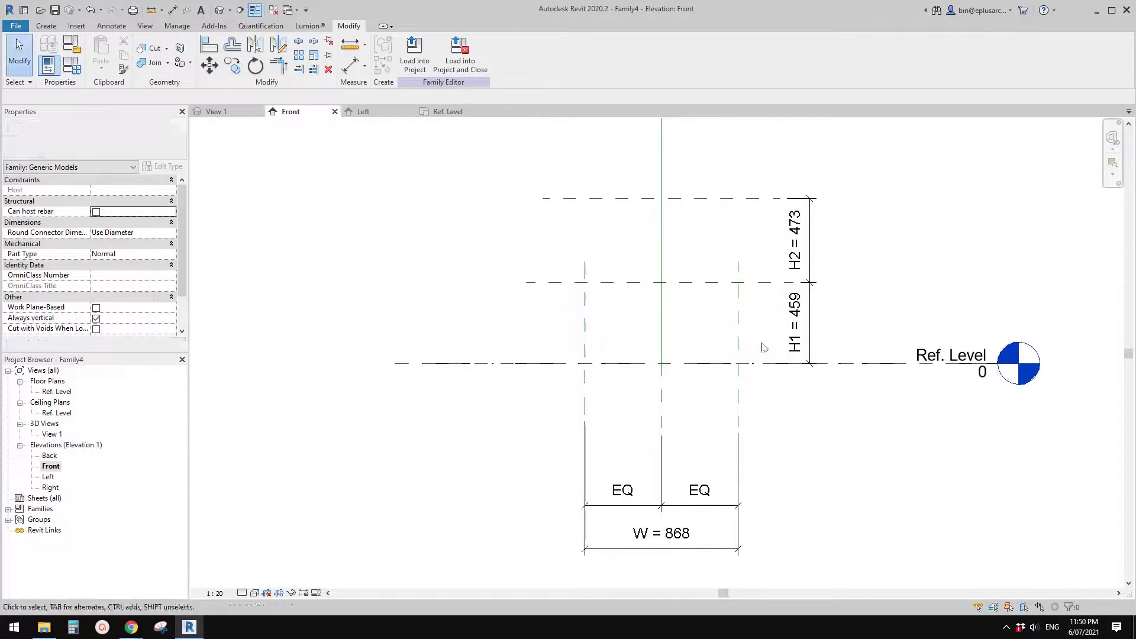
click(160, 627)
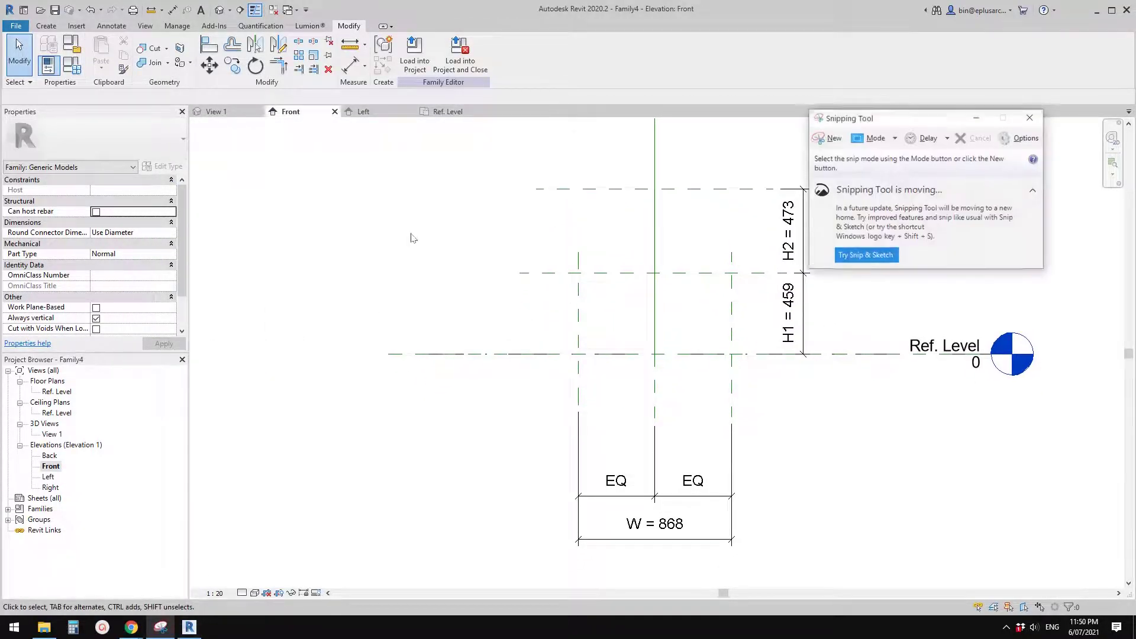
click(829, 137)
drag(553, 160, 881, 536)
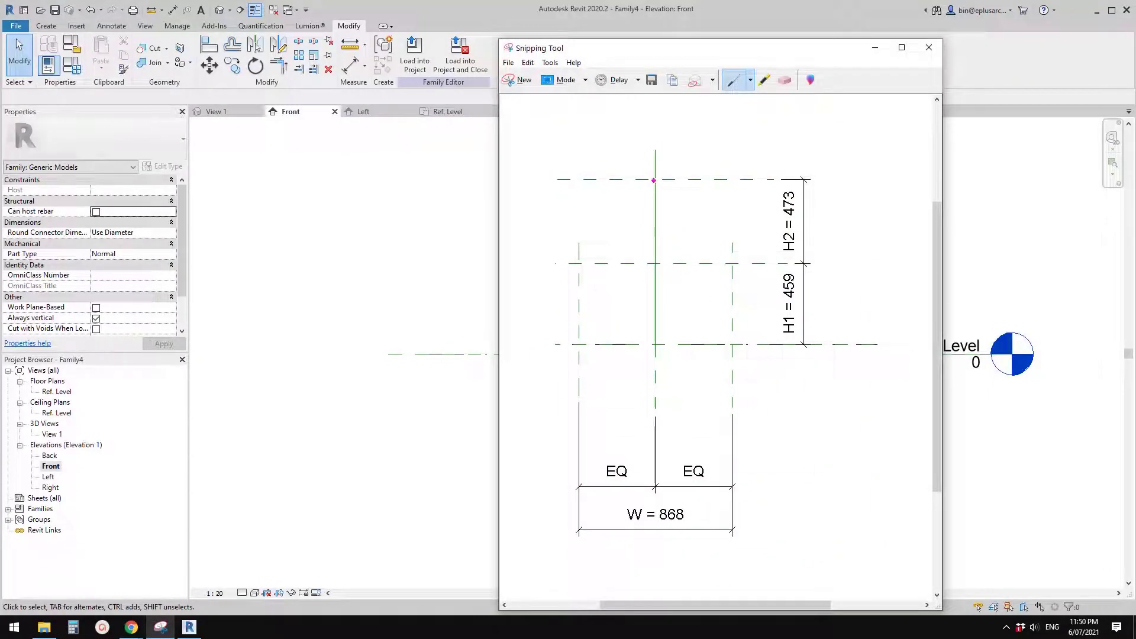
Sketch the gabled dormer outline over the captured planes, with a right triangle under the right-hand roof slope and a leader from its angle.
mouse_move(654, 180)
mouse_down()
mouse_move(581, 258)
mouse_move(576, 343)
mouse_move(734, 345)
mouse_move(730, 264)
mouse_move(656, 180)
mouse_up()
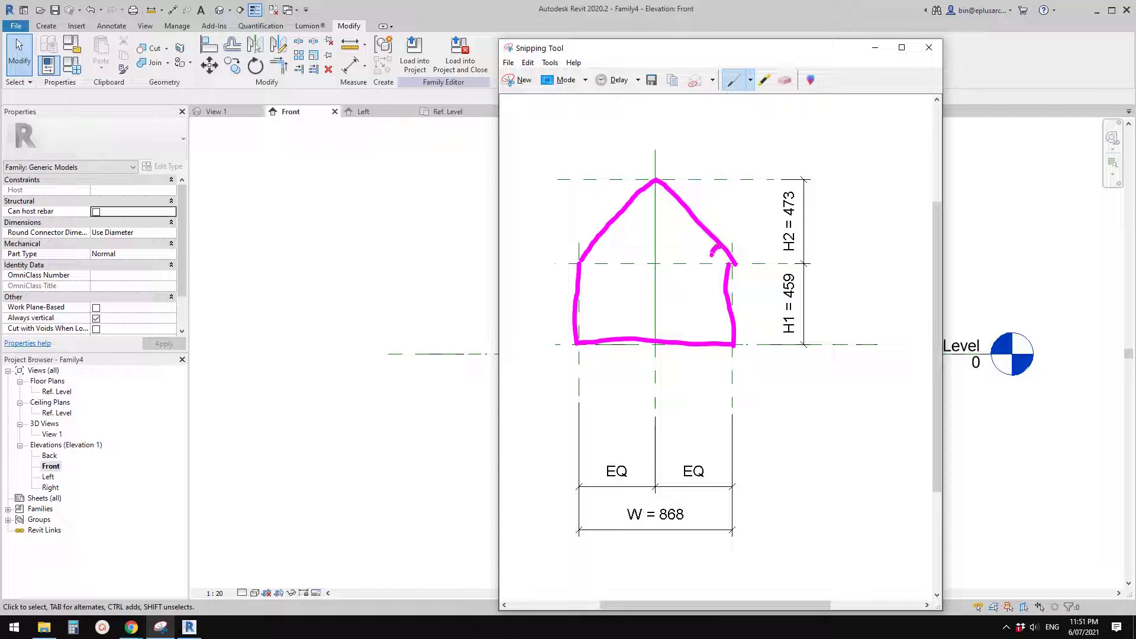
drag(653, 264, 735, 263)
mouse_move(655, 195)
mouse_down()
mouse_move(655, 264)
mouse_move(704, 236)
mouse_move(726, 180)
mouse_up()
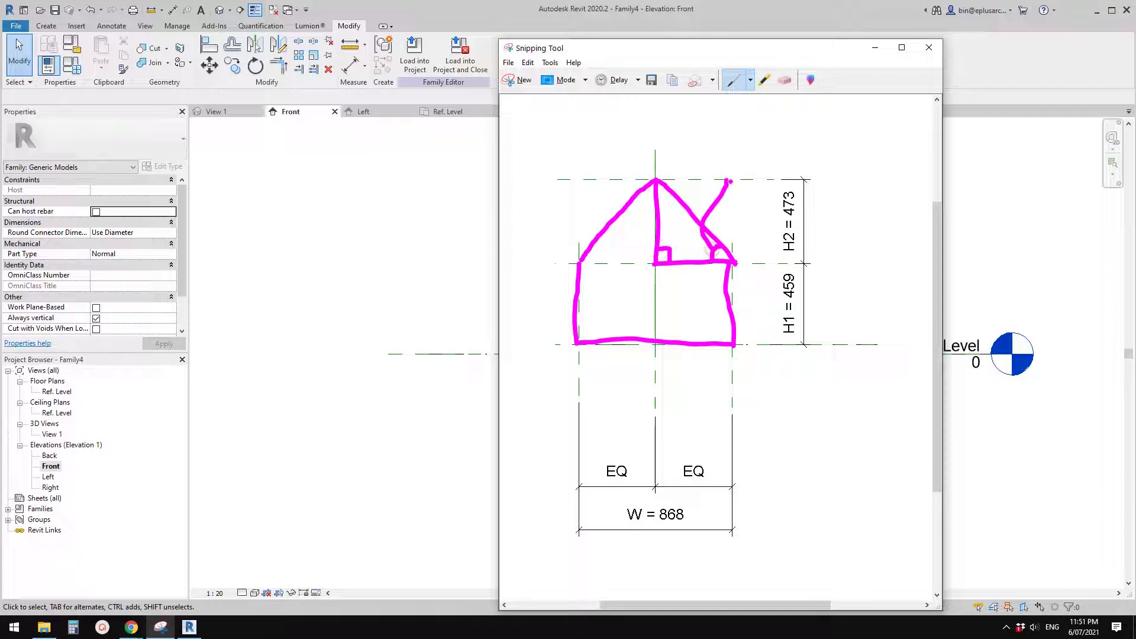
Handwrite the label "Pitch" above the leader coming from the roof angle.
mouse_move(738, 126)
mouse_down()
mouse_move(737, 147)
mouse_move(776, 131)
mouse_up()
click(758, 125)
click(803, 129)
mouse_move(797, 132)
mouse_down()
mouse_move(791, 142)
mouse_move(829, 145)
mouse_up()
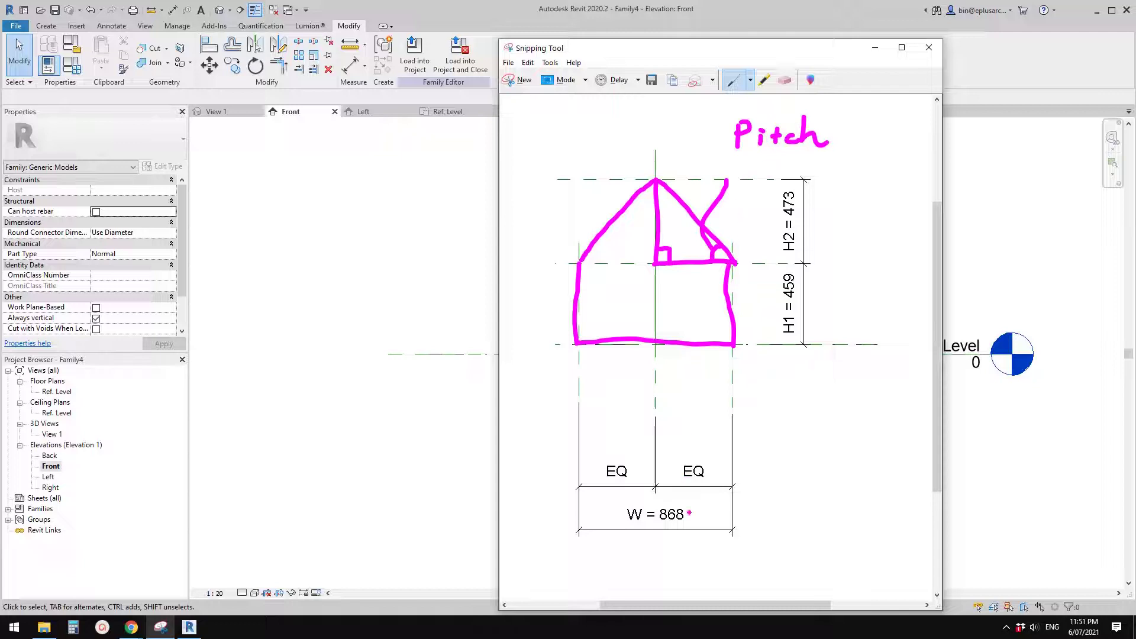
Circle the W and H2 dimension labels and mark the triangle's base as W/2 and its height as H2.
mouse_move(676, 502)
mouse_down()
mouse_move(622, 525)
mouse_move(674, 497)
mouse_up()
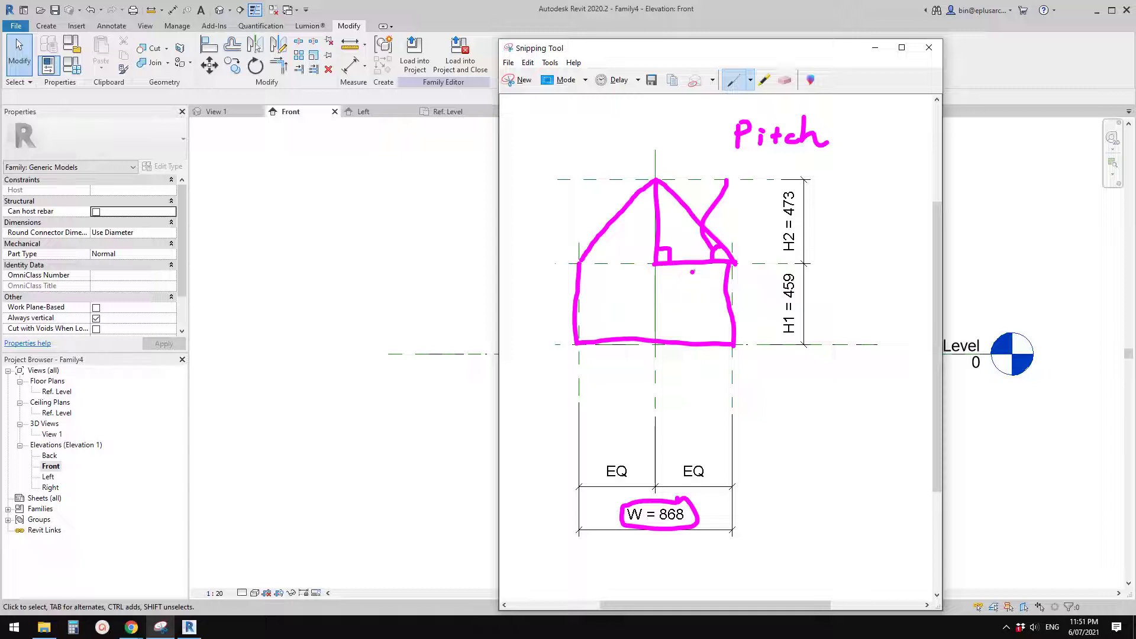
mouse_move(676, 293)
mouse_down()
mouse_move(692, 295)
mouse_move(680, 324)
mouse_move(716, 323)
mouse_up()
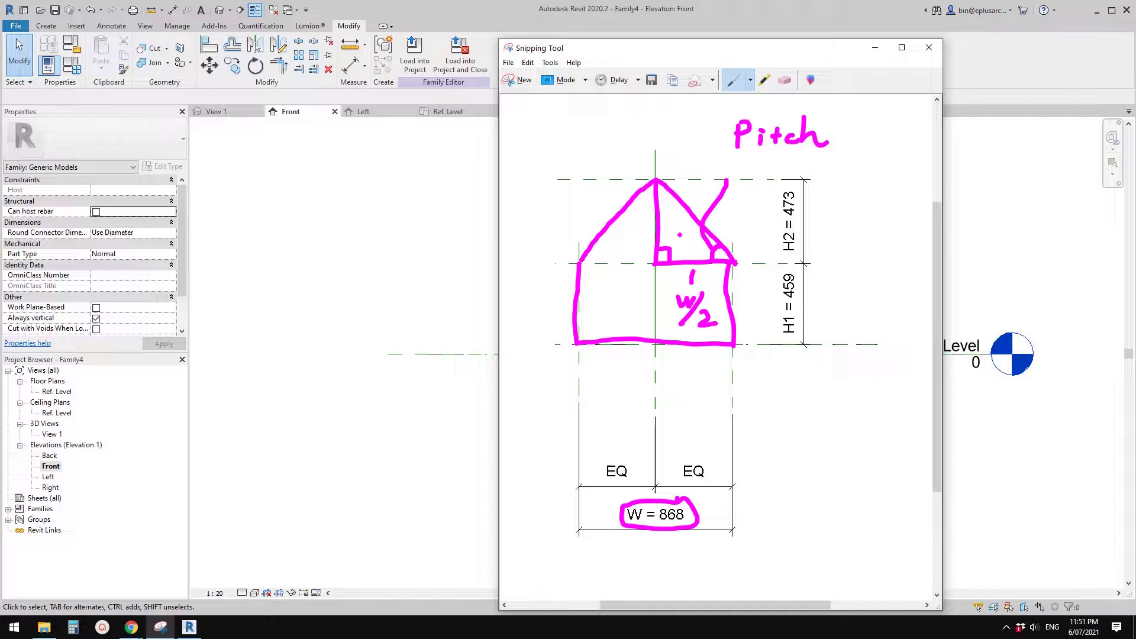
mouse_move(642, 220)
mouse_down()
mouse_move(642, 235)
mouse_move(651, 227)
mouse_up()
mouse_move(651, 218)
mouse_down()
mouse_move(650, 237)
mouse_move(675, 232)
mouse_up()
drag(793, 231, 794, 230)
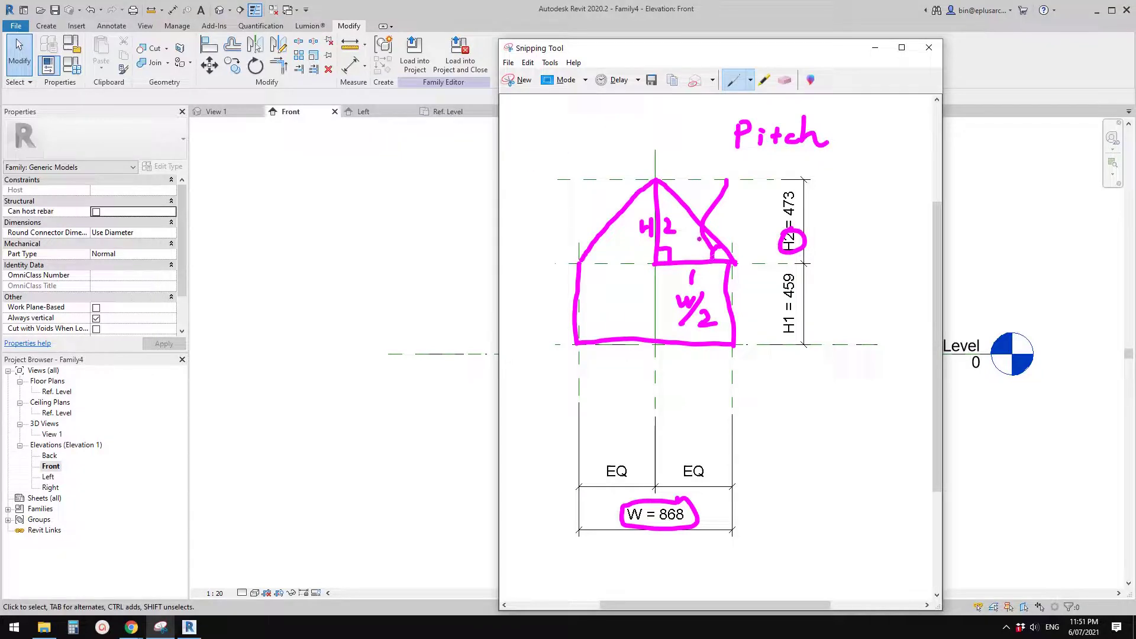
Handwrite the equation tan P = H2 / (W/2) above the dormer sketch, beside the Pitch label.
drag(543, 118, 546, 142)
drag(534, 134, 565, 139)
mouse_move(569, 129)
mouse_down()
mouse_move(581, 141)
mouse_move(591, 128)
mouse_move(626, 125)
mouse_up()
mouse_move(611, 136)
mouse_down()
mouse_move(670, 119)
mouse_move(637, 139)
mouse_move(654, 155)
mouse_move(665, 142)
mouse_move(661, 159)
mouse_move(698, 155)
mouse_up()
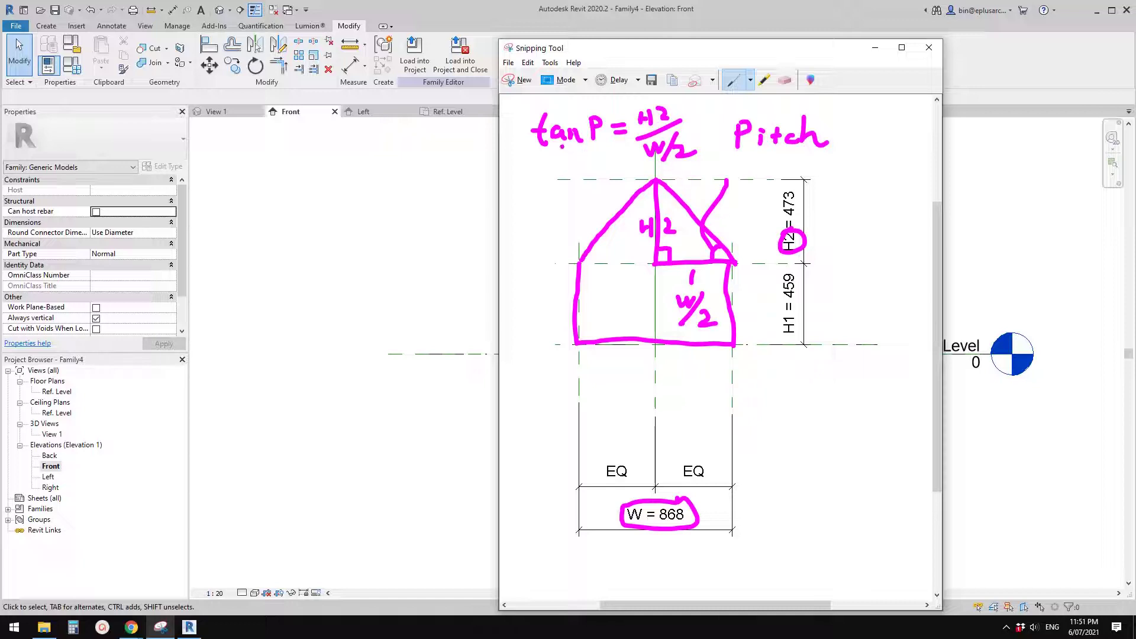
Handwrite the rearranged formula P = atan(H2 / (W/2)) below the dormer sketch and underline it.
mouse_move(540, 385)
mouse_down()
mouse_move(541, 419)
mouse_move(540, 402)
mouse_move(595, 398)
mouse_up()
drag(574, 411, 646, 409)
mouse_move(658, 379)
mouse_down()
mouse_move(660, 408)
mouse_move(669, 393)
mouse_move(688, 413)
mouse_up()
drag(691, 393, 709, 414)
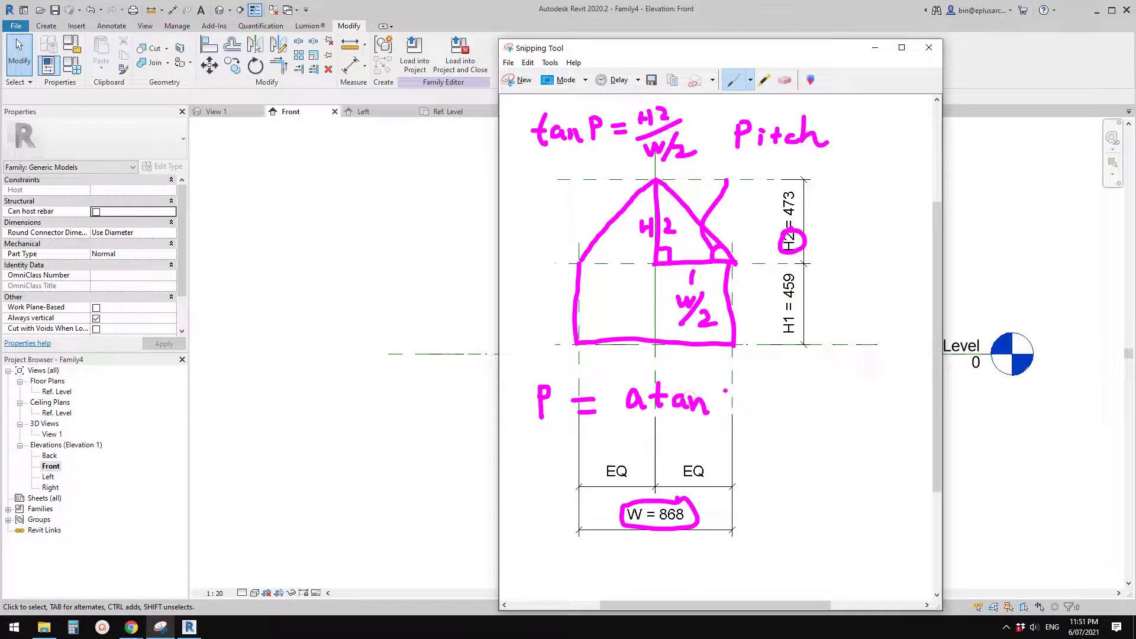
mouse_move(728, 372)
mouse_down()
mouse_move(726, 417)
mouse_move(762, 372)
mouse_up()
mouse_move(763, 359)
mouse_down()
mouse_move(763, 384)
mouse_move(790, 375)
mouse_up()
mouse_move(744, 405)
mouse_down()
mouse_move(787, 388)
mouse_move(761, 420)
mouse_move(774, 410)
mouse_move(776, 424)
mouse_up()
drag(784, 408, 800, 416)
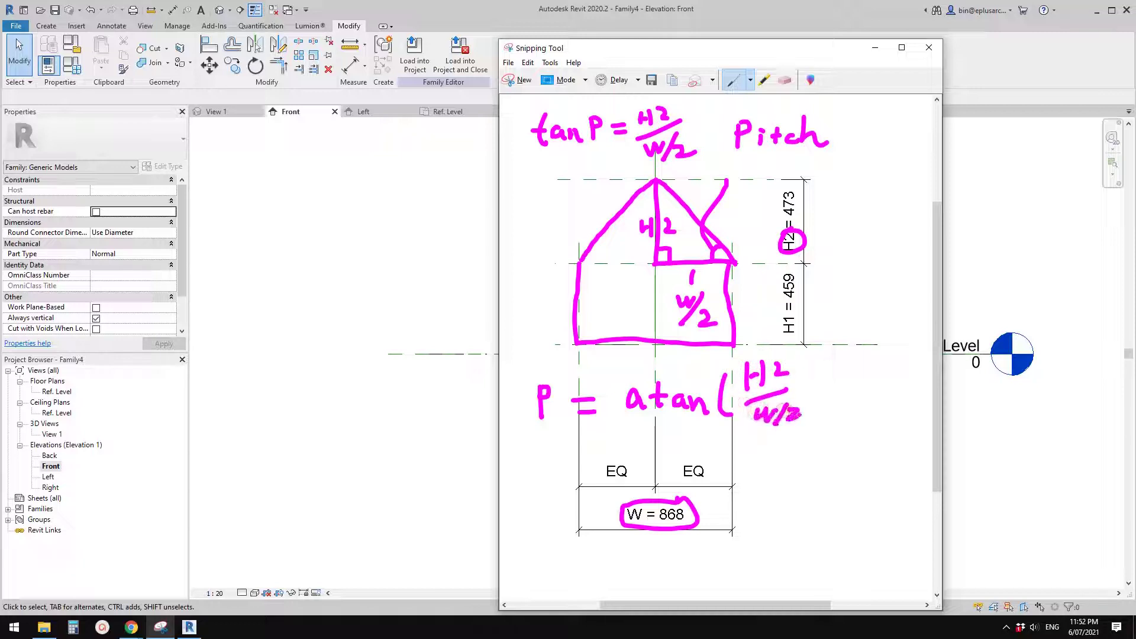
drag(816, 366, 815, 413)
drag(621, 437, 839, 424)
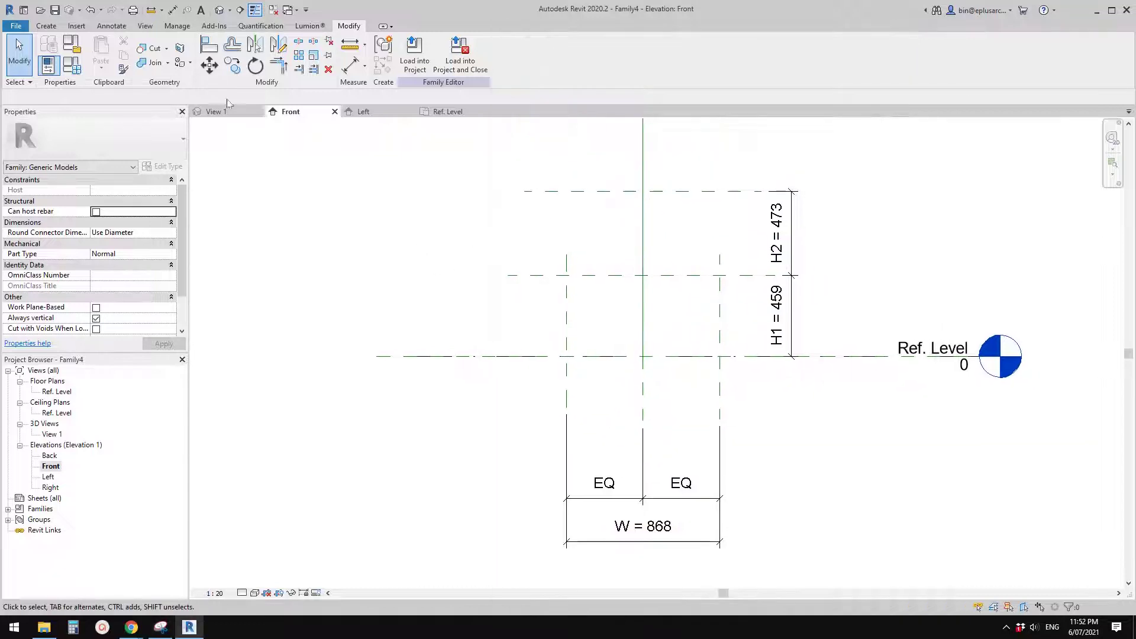
Switch to Revit and give the Pitch family parameter the formula atan(H2 / (W / 2)).
click(71, 64)
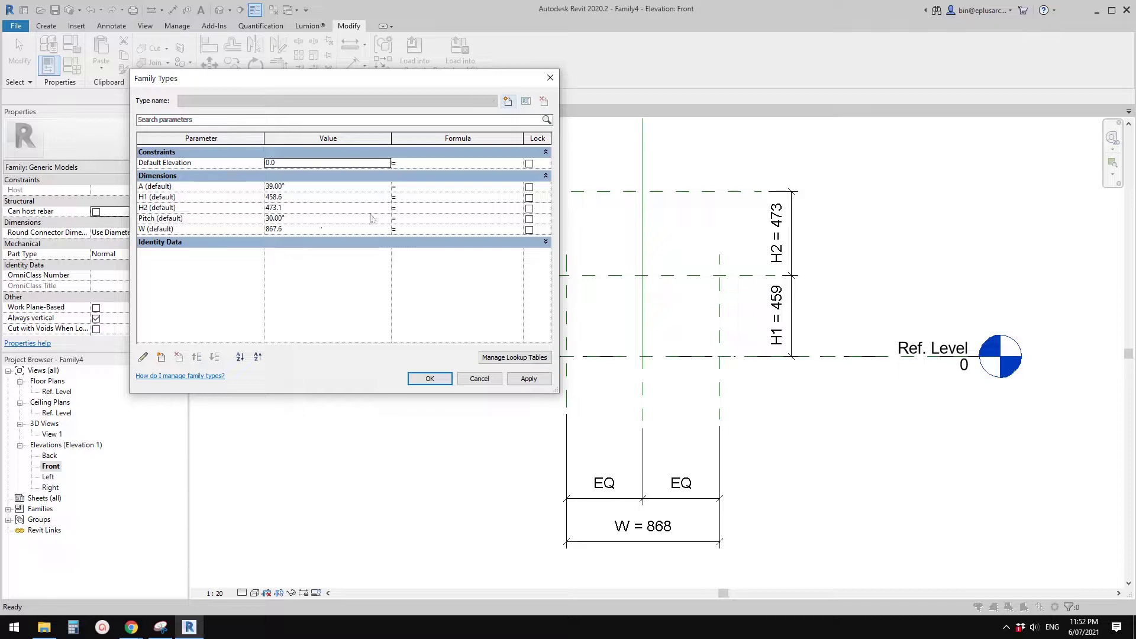
click(412, 219)
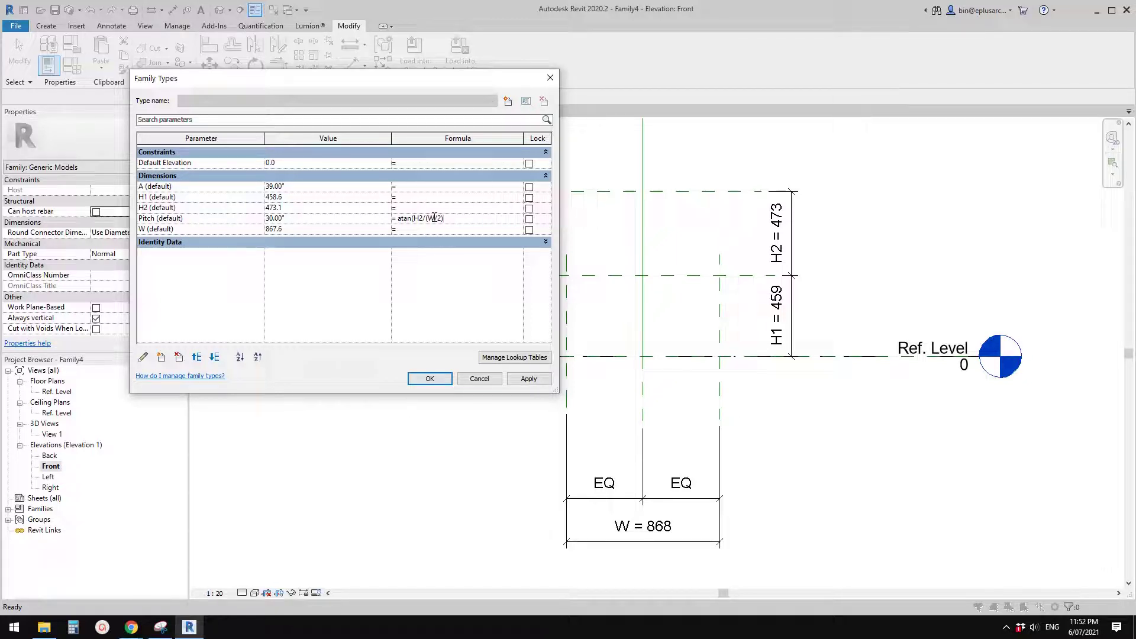
key(Return)
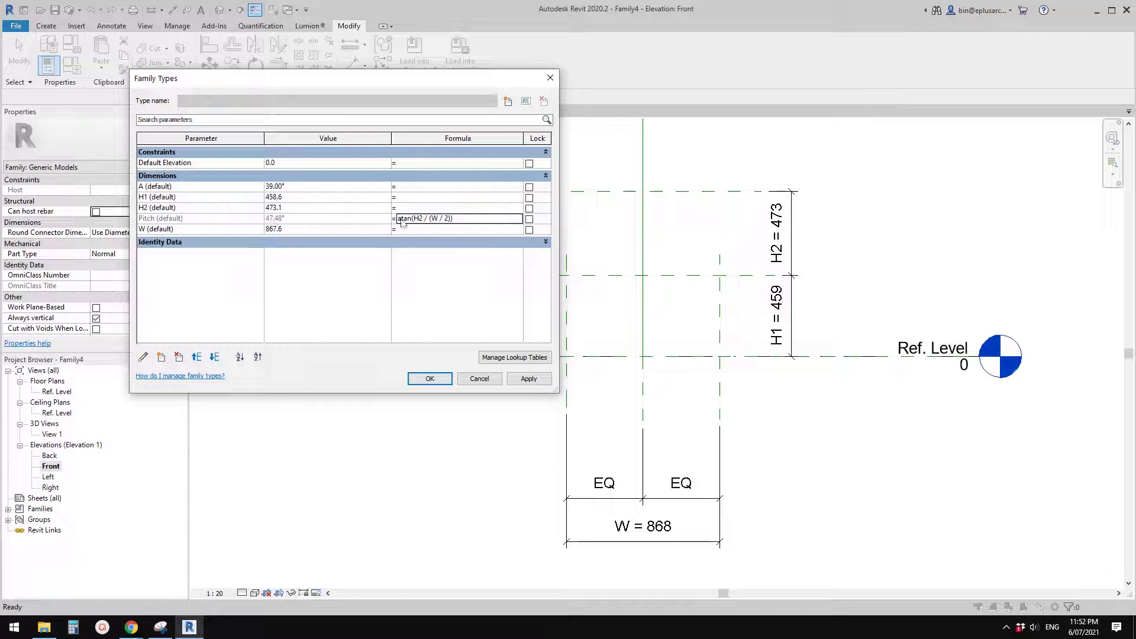
click(429, 379)
Start an extrusion in the Front view with sketch lines picked from and locked to the Ref. Level and both outer vertical reference planes.
scroll(665, 314, up, 2)
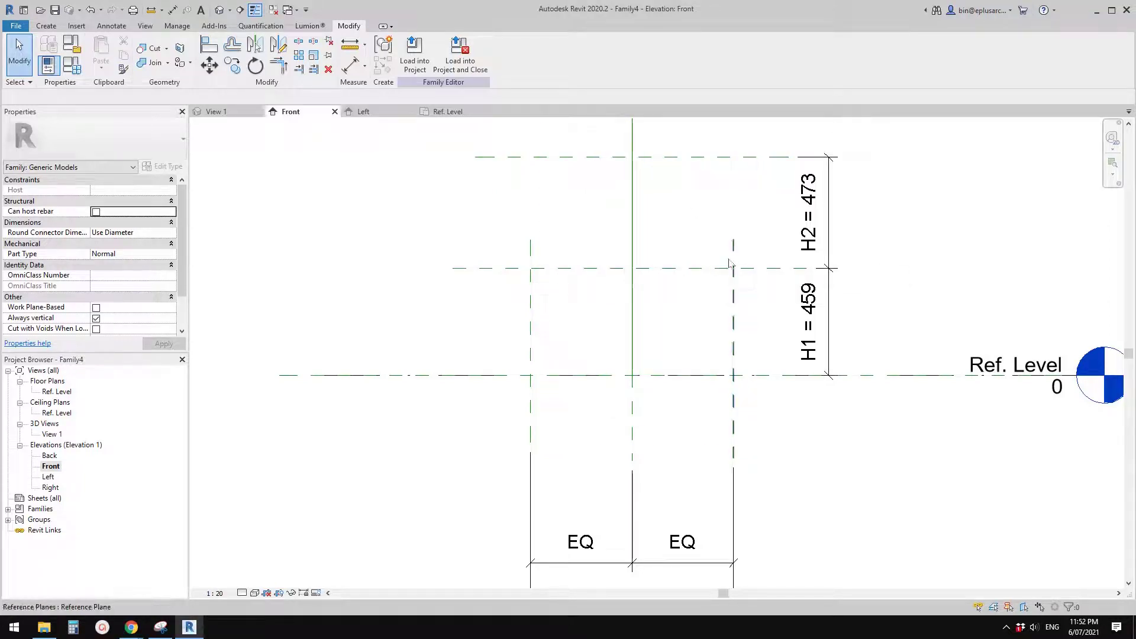
middle_drag(714, 282, 688, 299)
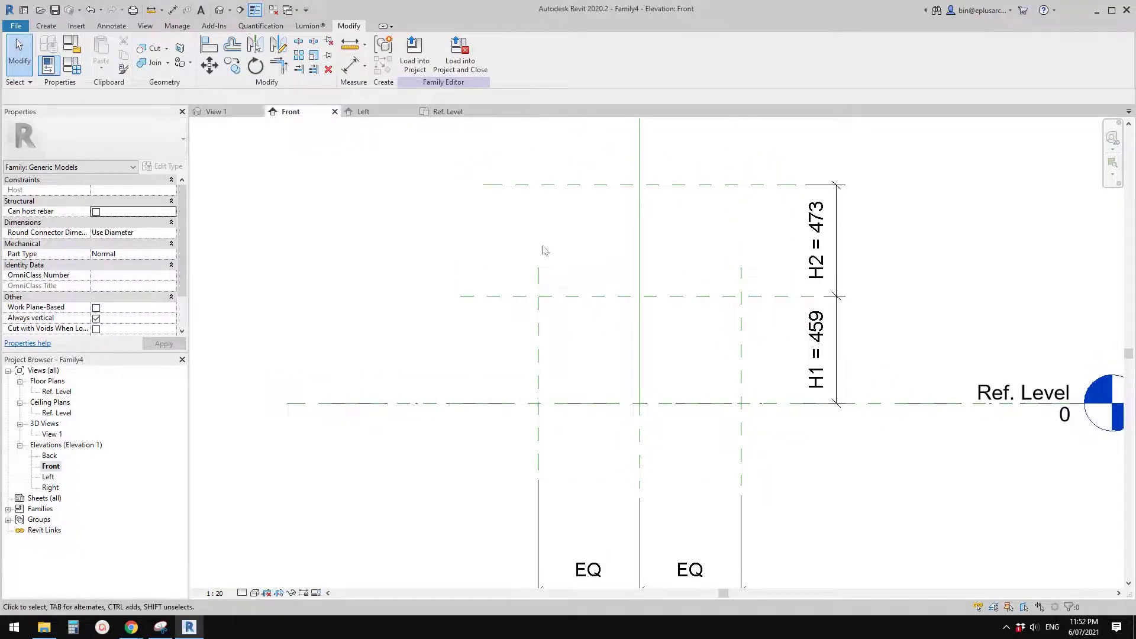
scroll(545, 250, down, 1)
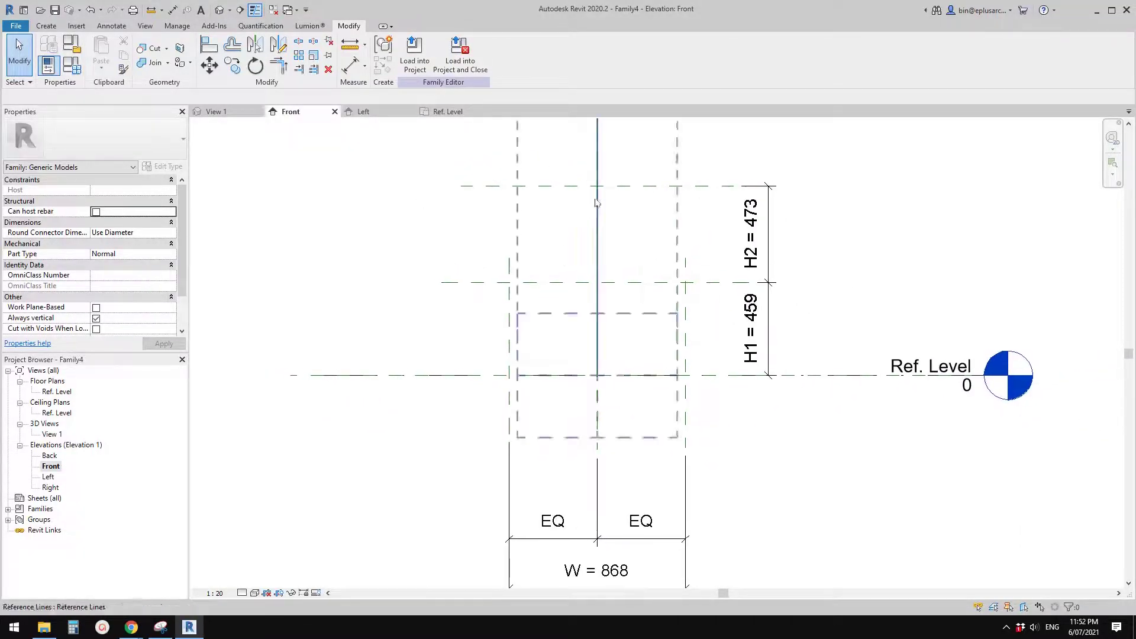
middle_drag(527, 256, 527, 266)
click(46, 26)
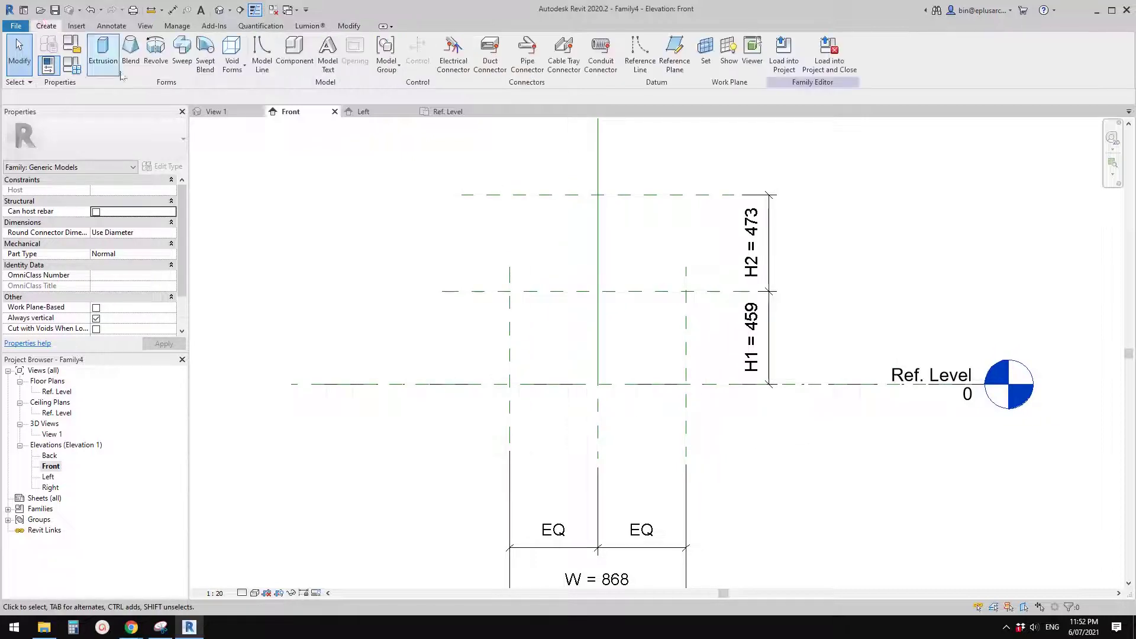
click(102, 53)
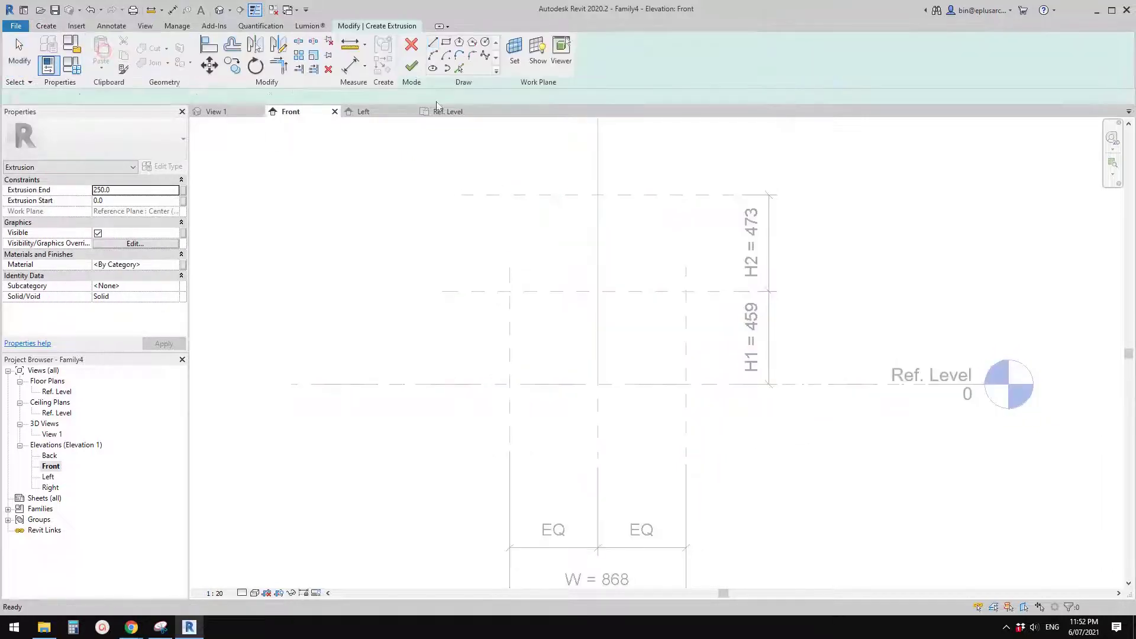
click(460, 69)
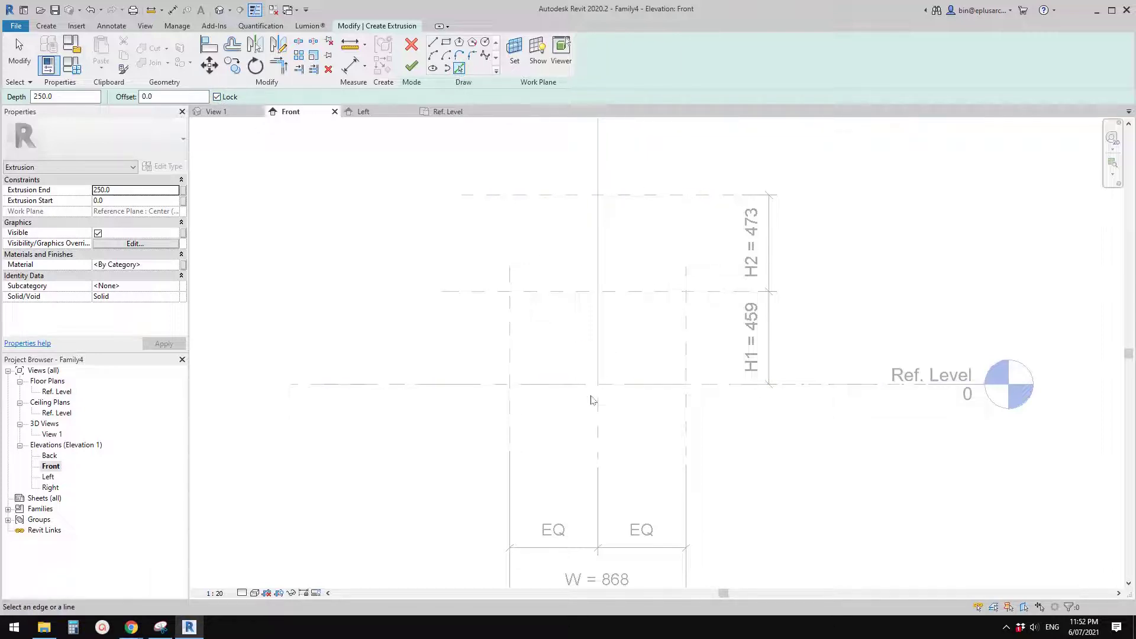
click(556, 385)
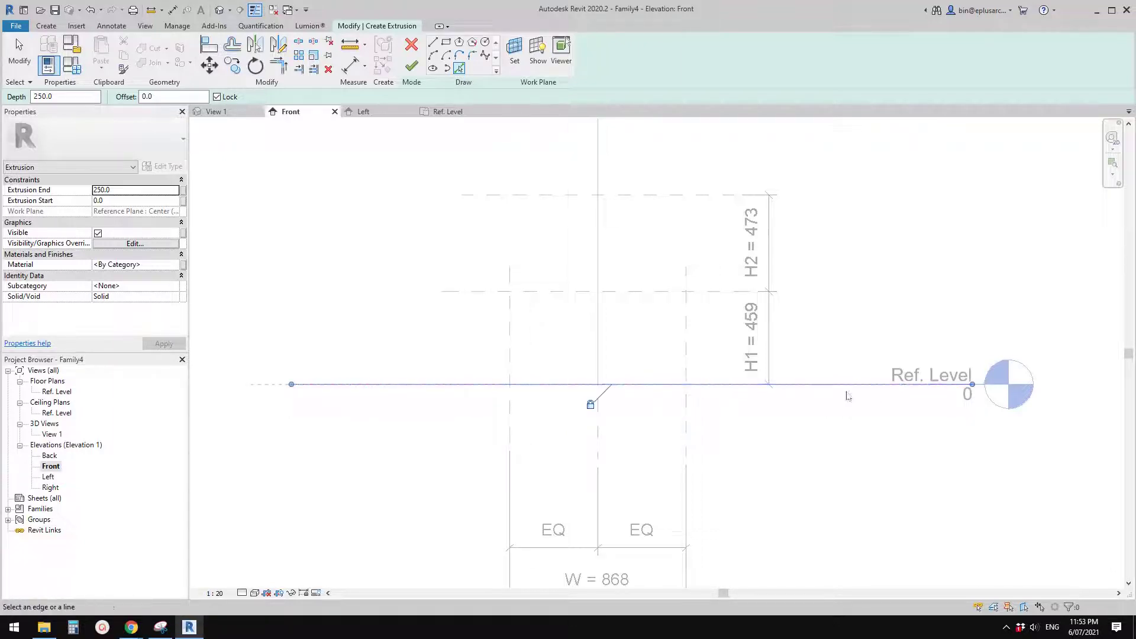
middle_drag(666, 354, 683, 360)
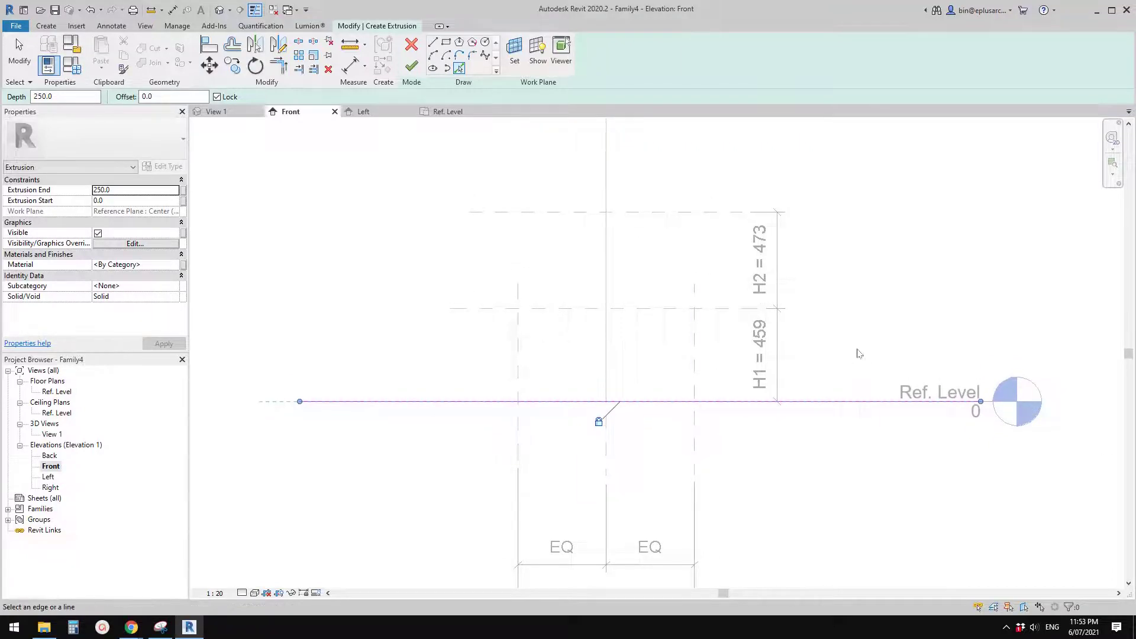
mouse_move(759, 348)
middle_down()
mouse_move(771, 352)
mouse_move(761, 390)
mouse_move(775, 390)
mouse_move(706, 395)
mouse_move(768, 387)
middle_up()
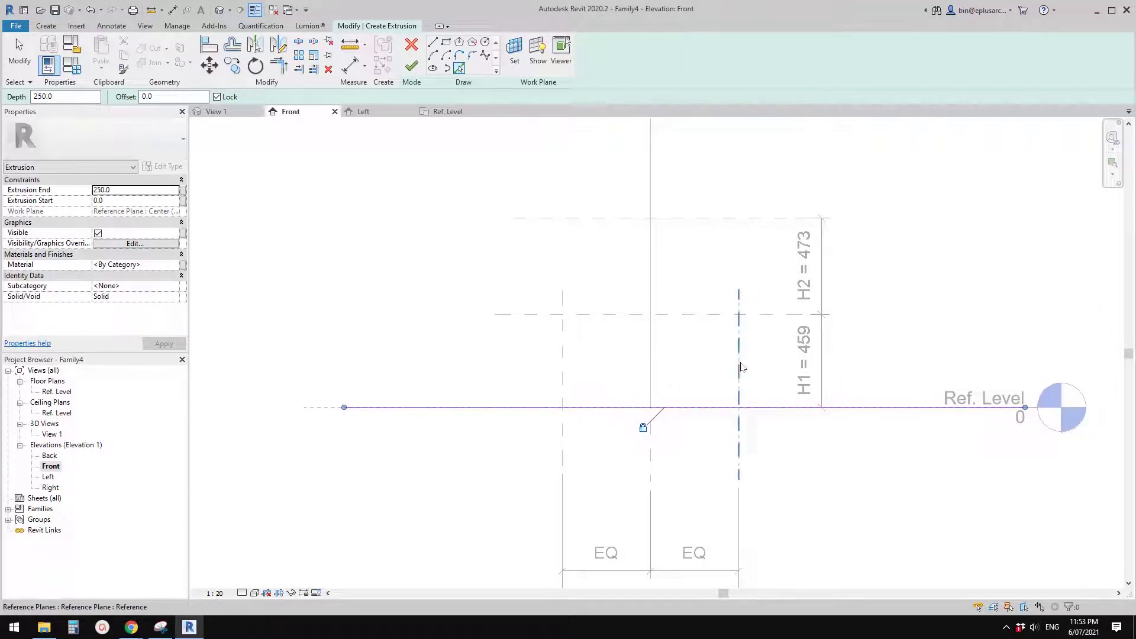
click(739, 367)
click(565, 364)
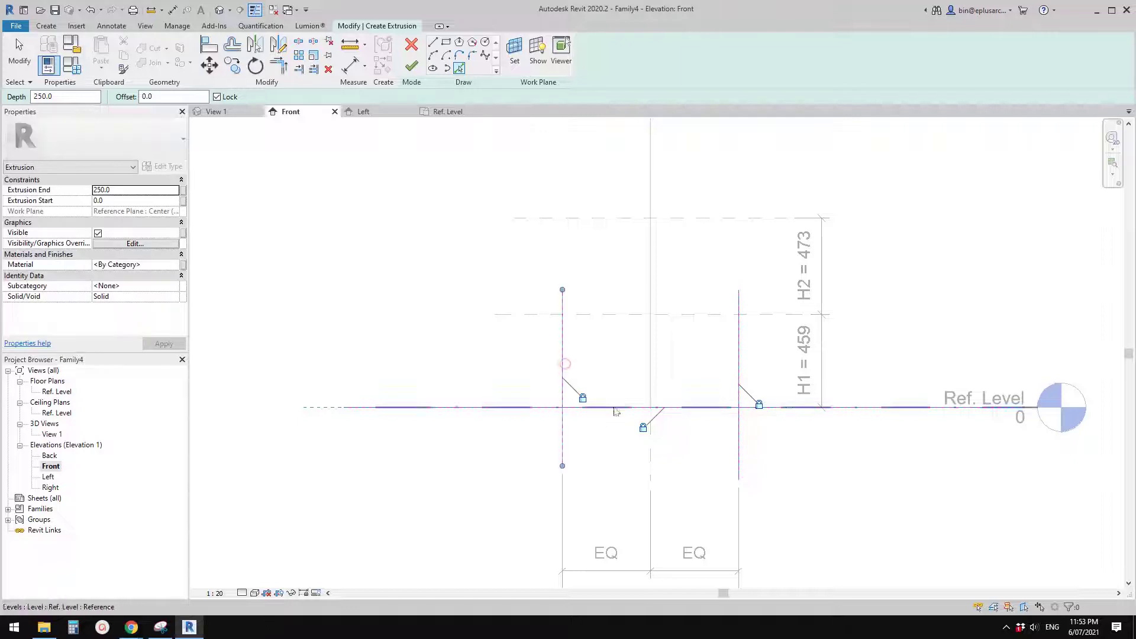
middle_drag(699, 367, 686, 362)
scroll(685, 363, down, 2)
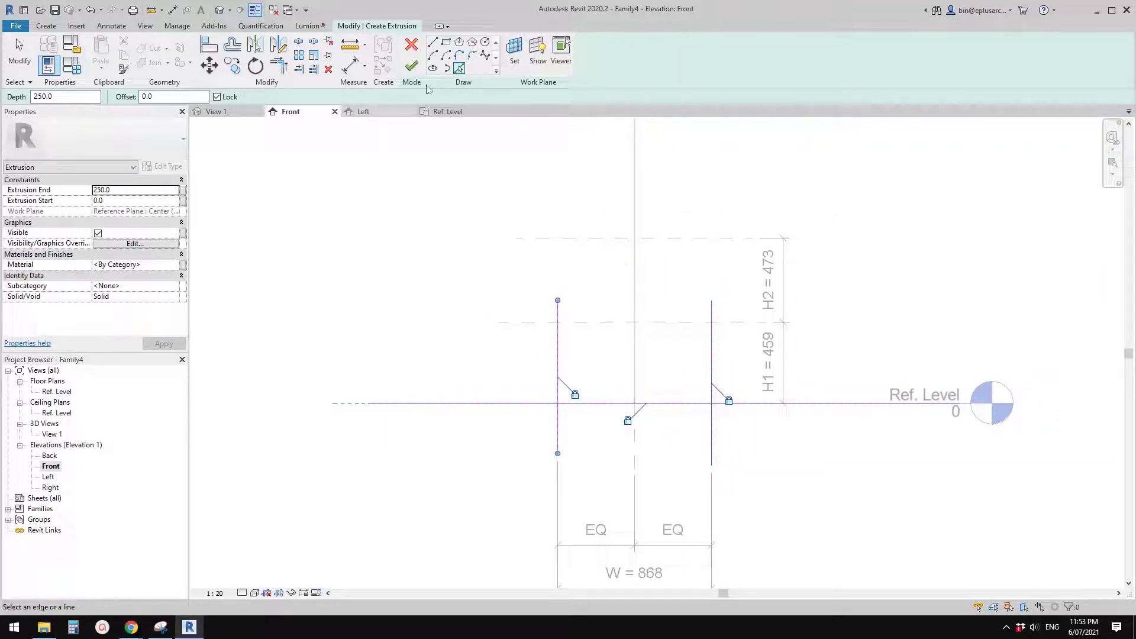
Draw the two roof slopes as unchained lines between the apex on the centre plane and the eaves intersections on the outer planes.
click(433, 44)
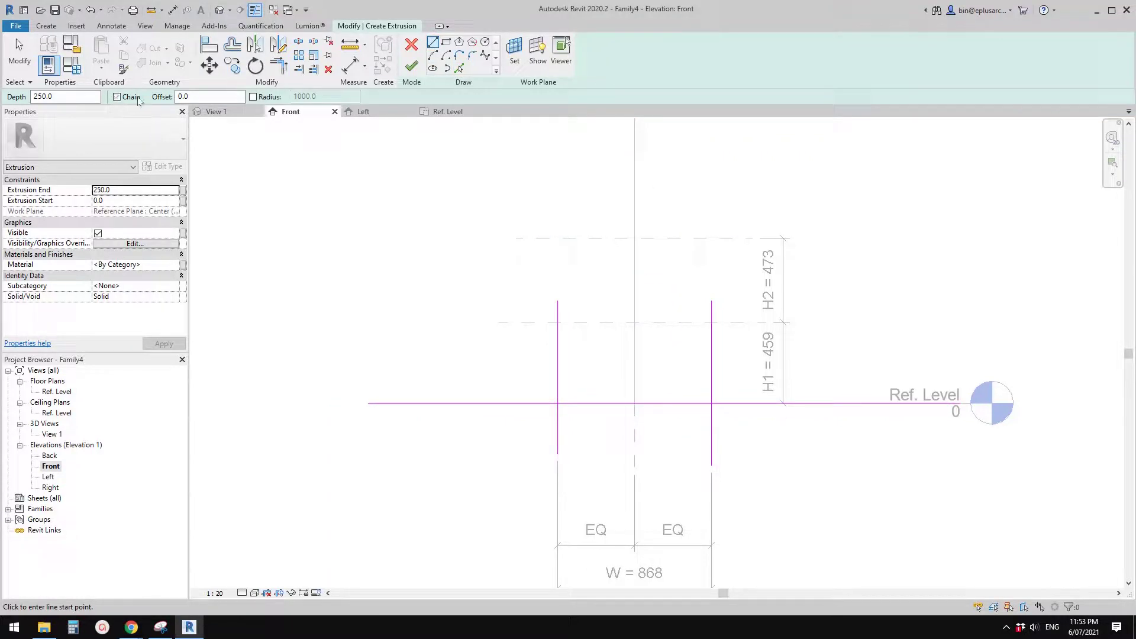
click(117, 97)
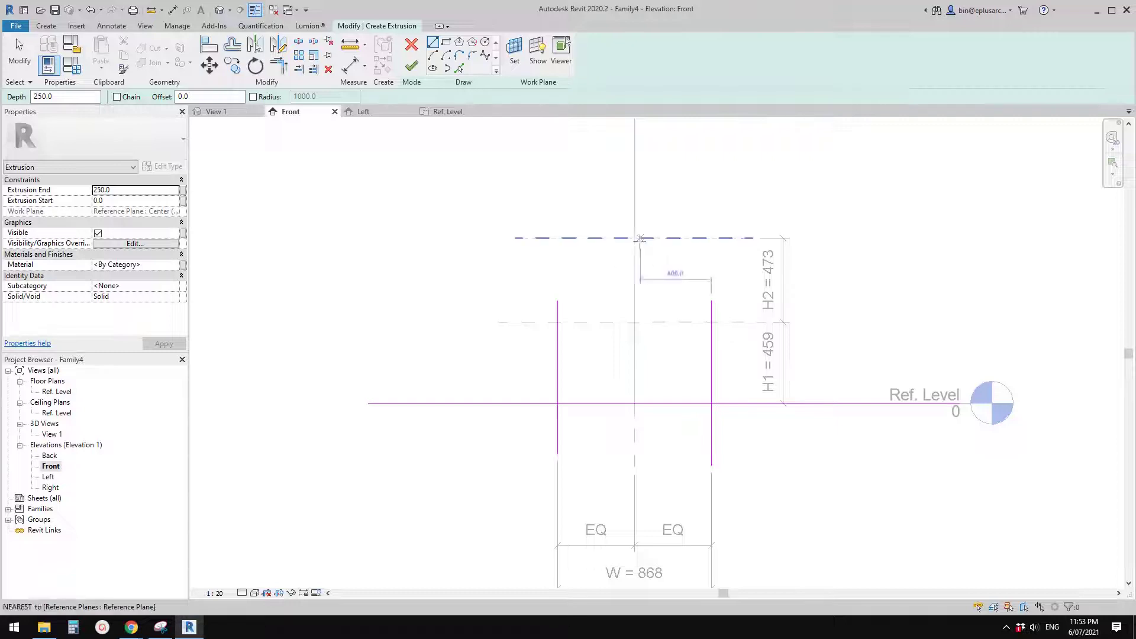
scroll(634, 238, up, 1)
click(634, 238)
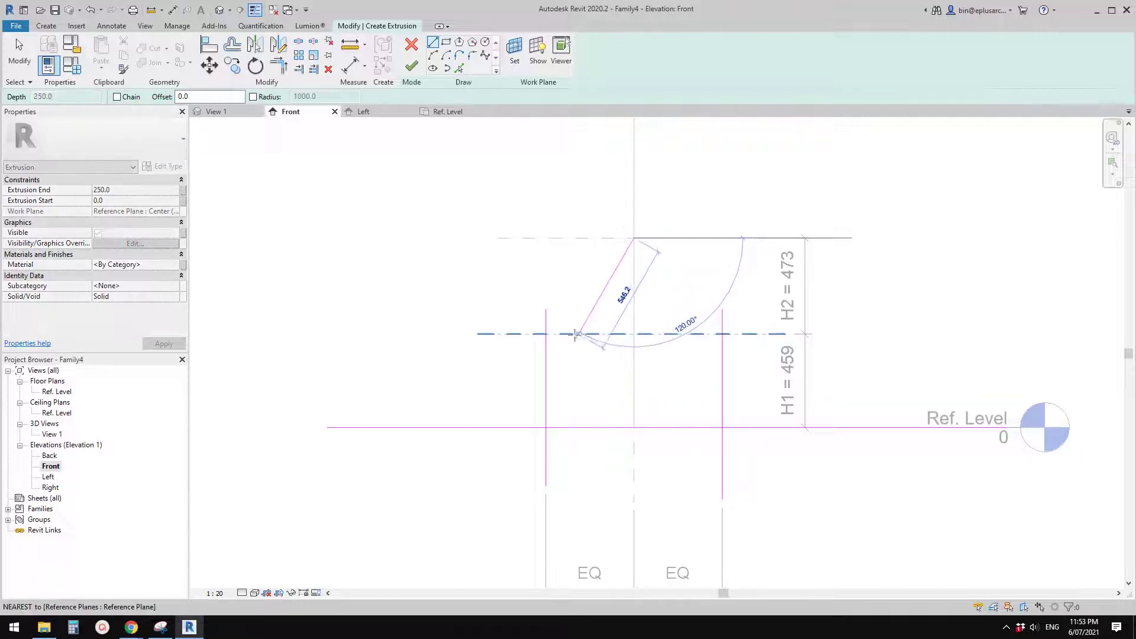
click(546, 334)
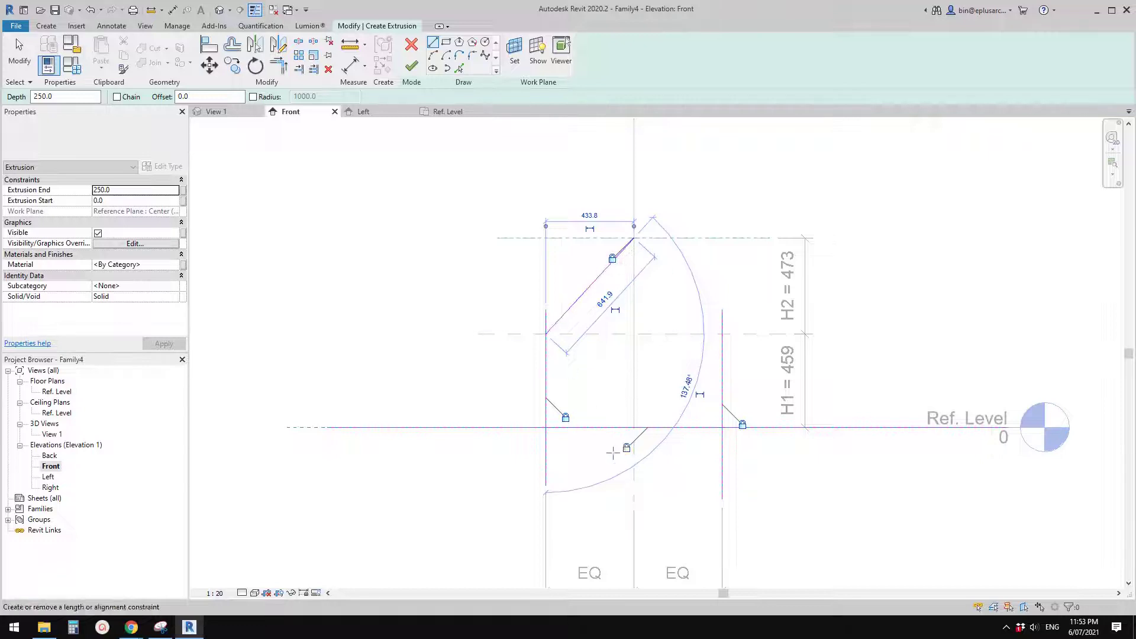
scroll(839, 355, up, 2)
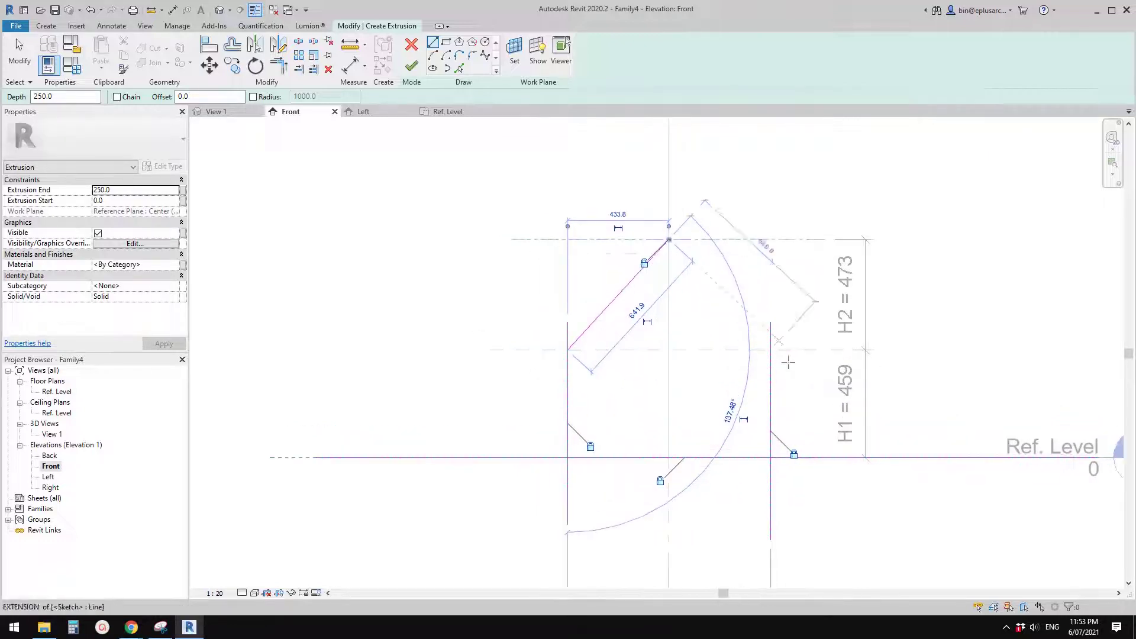
click(771, 350)
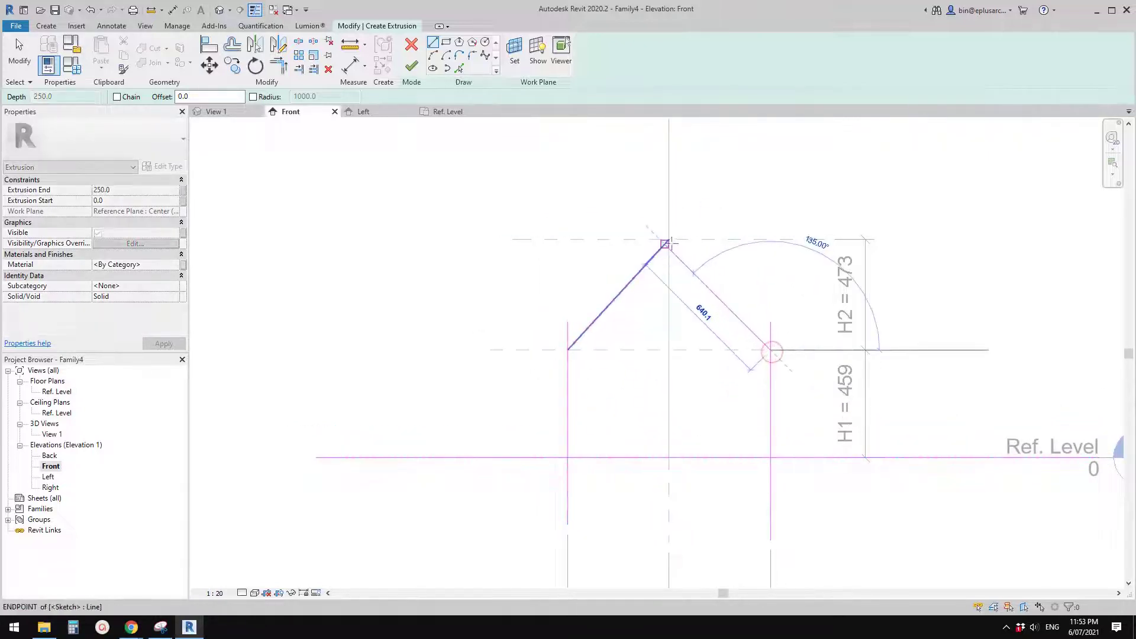
click(669, 239)
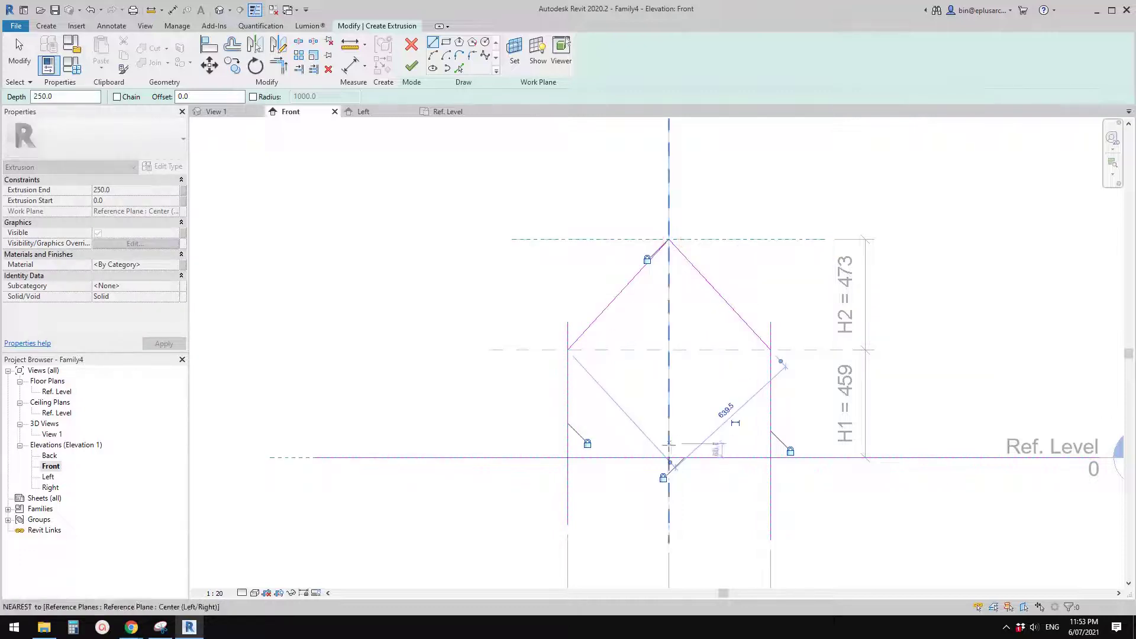
middle_drag(666, 382, 710, 313)
key(Escape)
key(Escape)
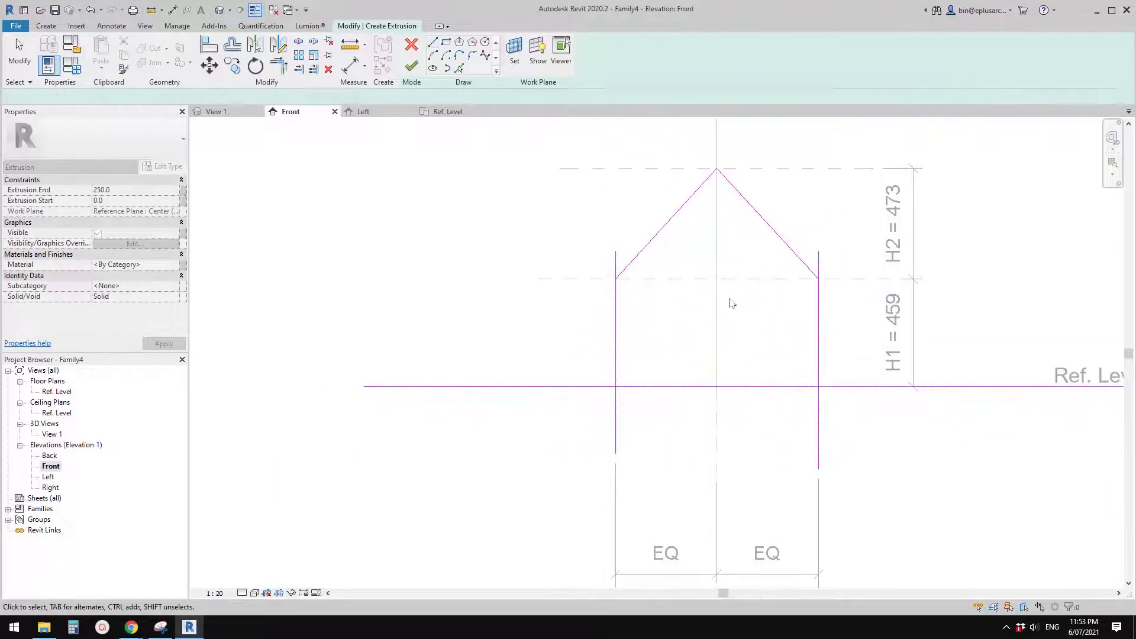
Trim the wall and base lines into a closed gabled outline with the roof slopes, and finish the 250 mm extrusion.
key(t)
key(r)
click(626, 267)
click(613, 313)
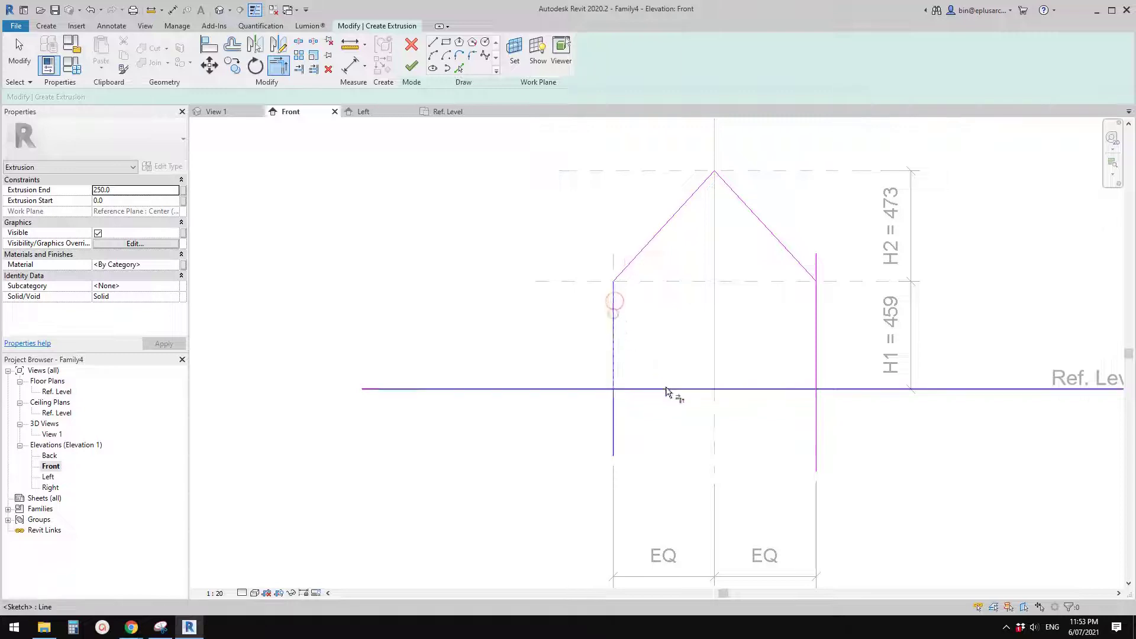
click(668, 390)
click(816, 369)
click(816, 348)
click(800, 266)
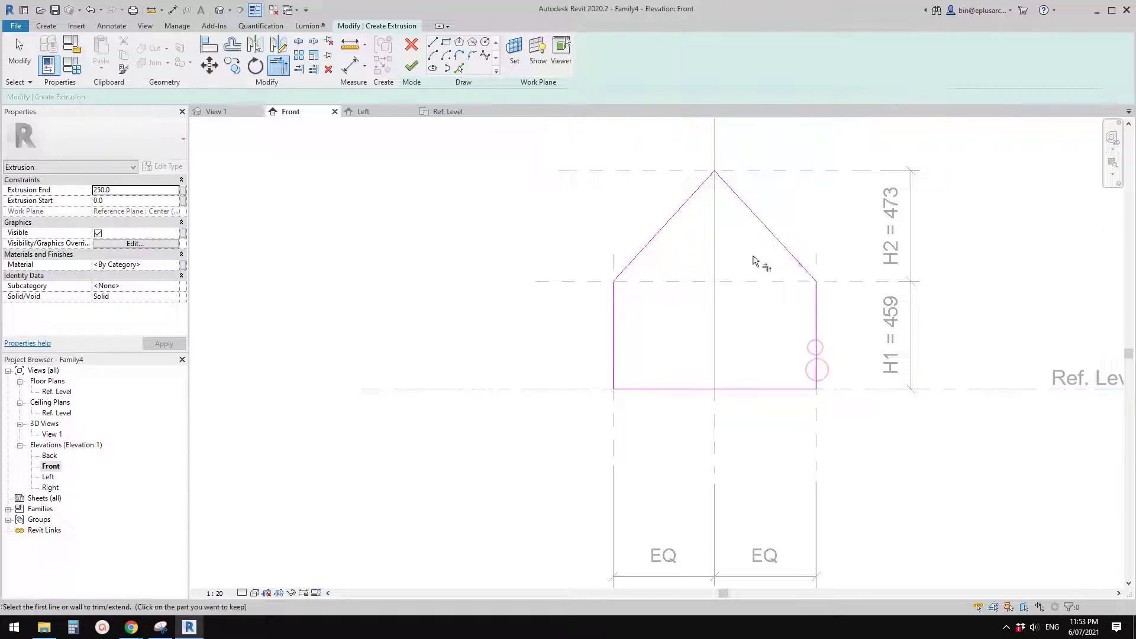
scroll(748, 261, down, 1)
scroll(806, 287, up, 1)
key(Escape)
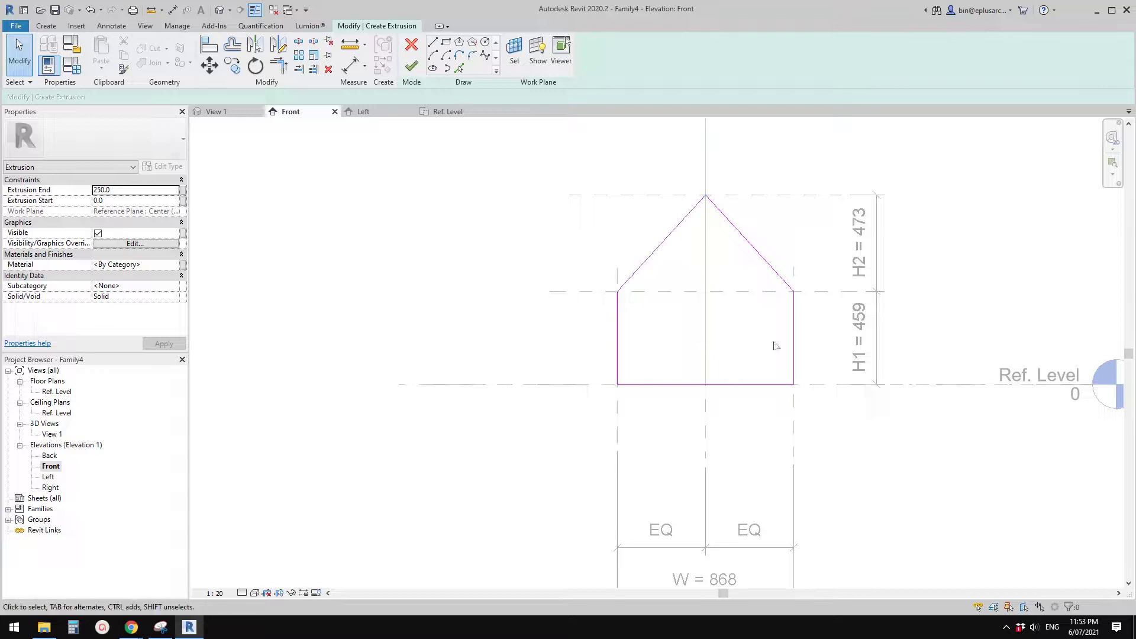
middle_drag(696, 235, 680, 251)
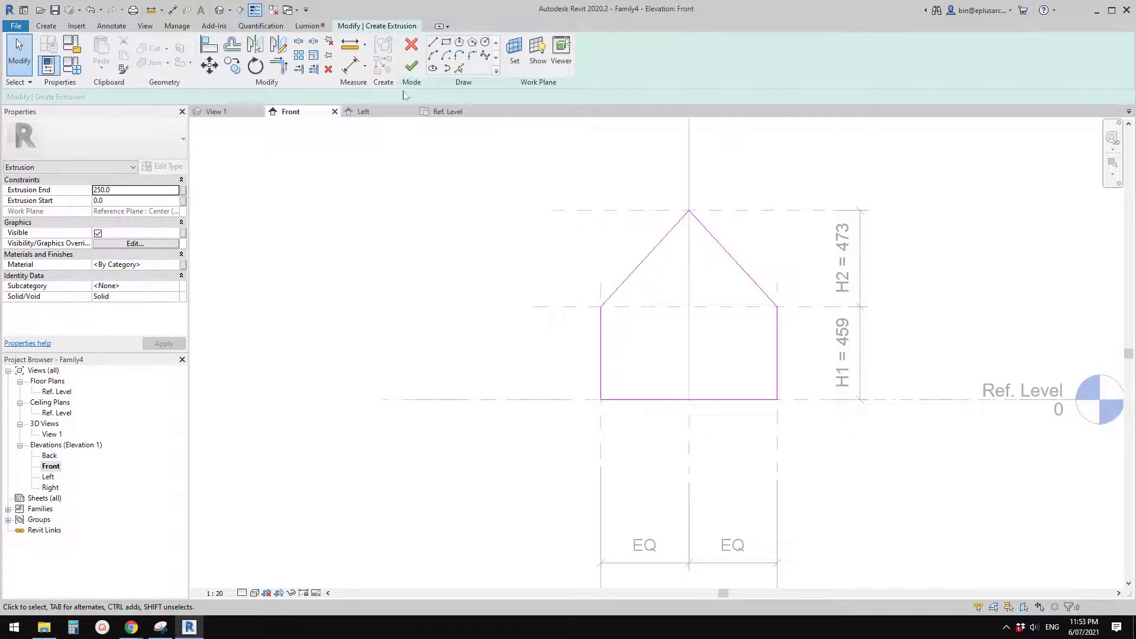
click(411, 66)
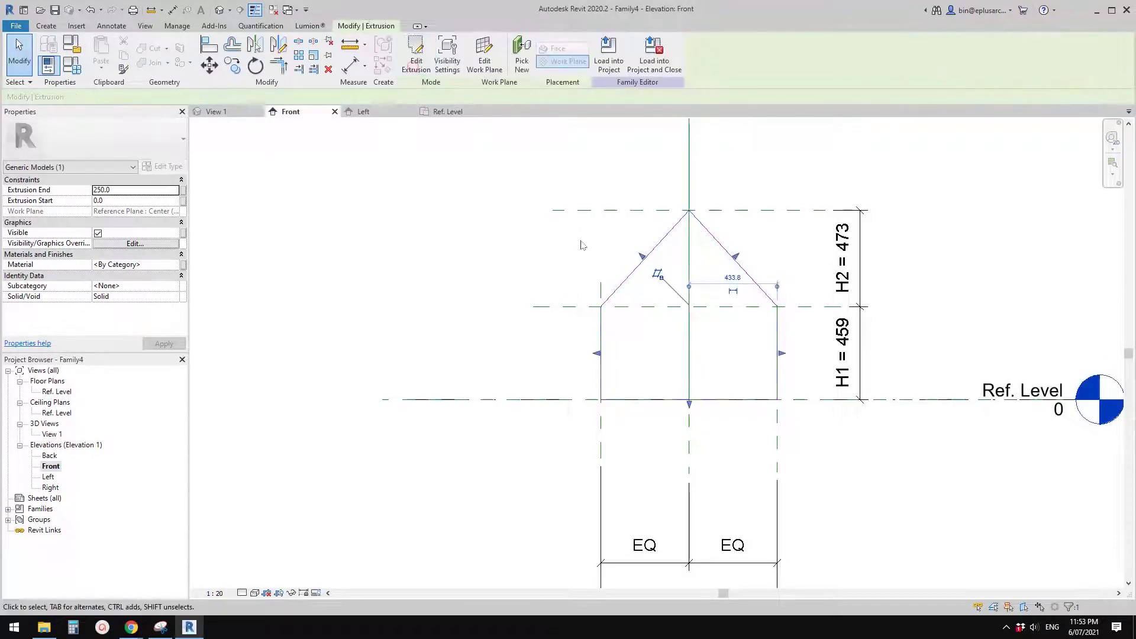
In the Left elevation, stretch the extrusion's end face past the sloped angle line to an extrusion end of about -2318 mm.
double_click(48, 477)
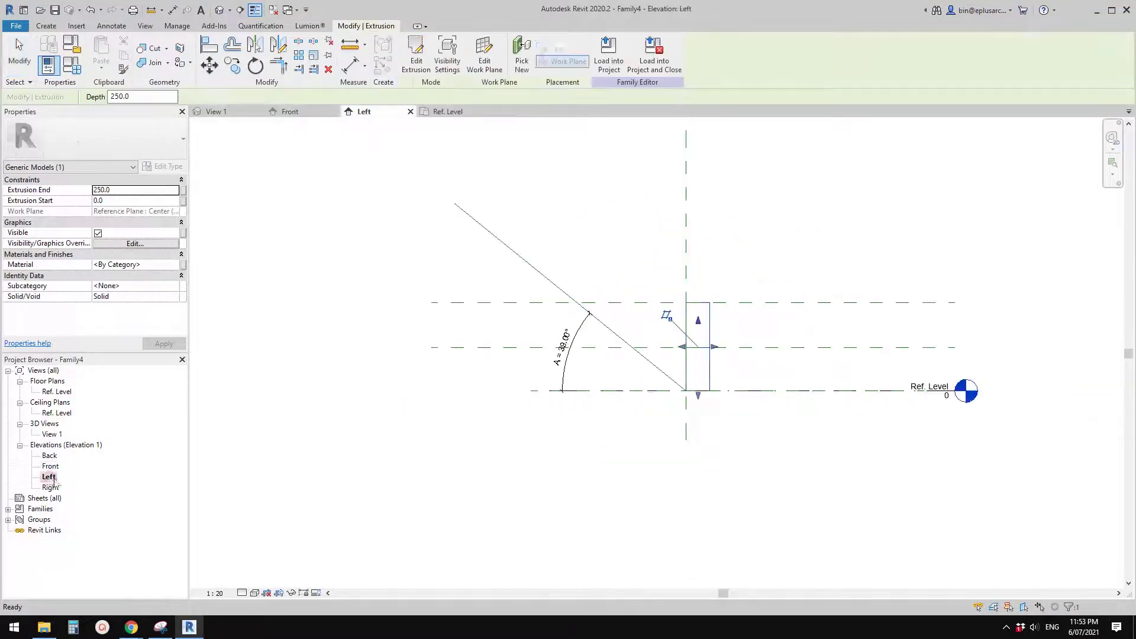
scroll(636, 343, up, 1)
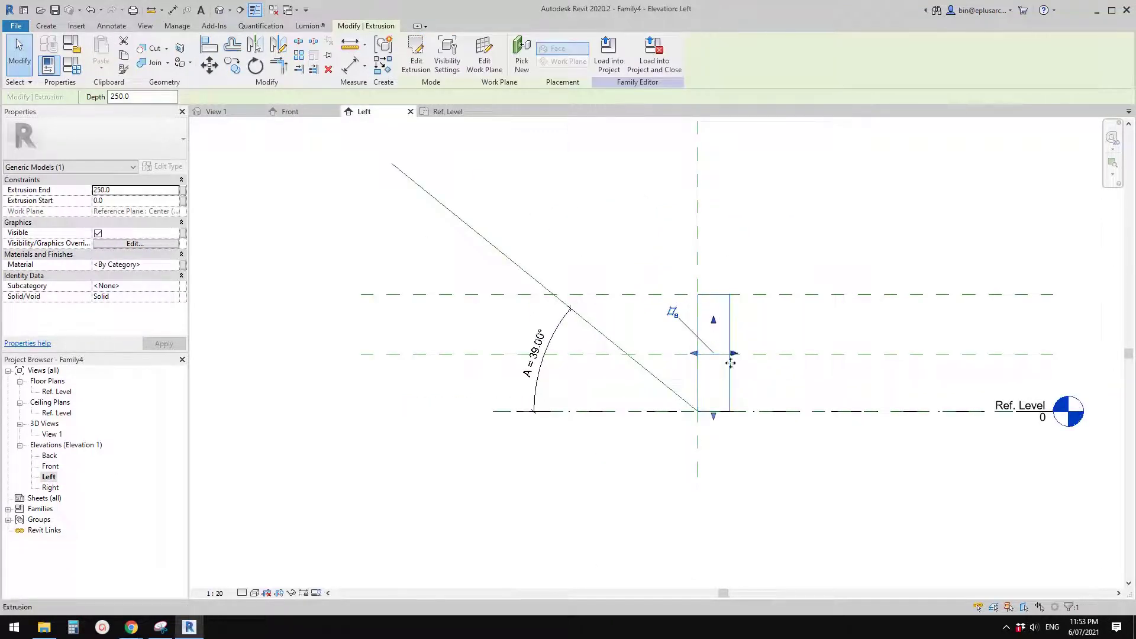
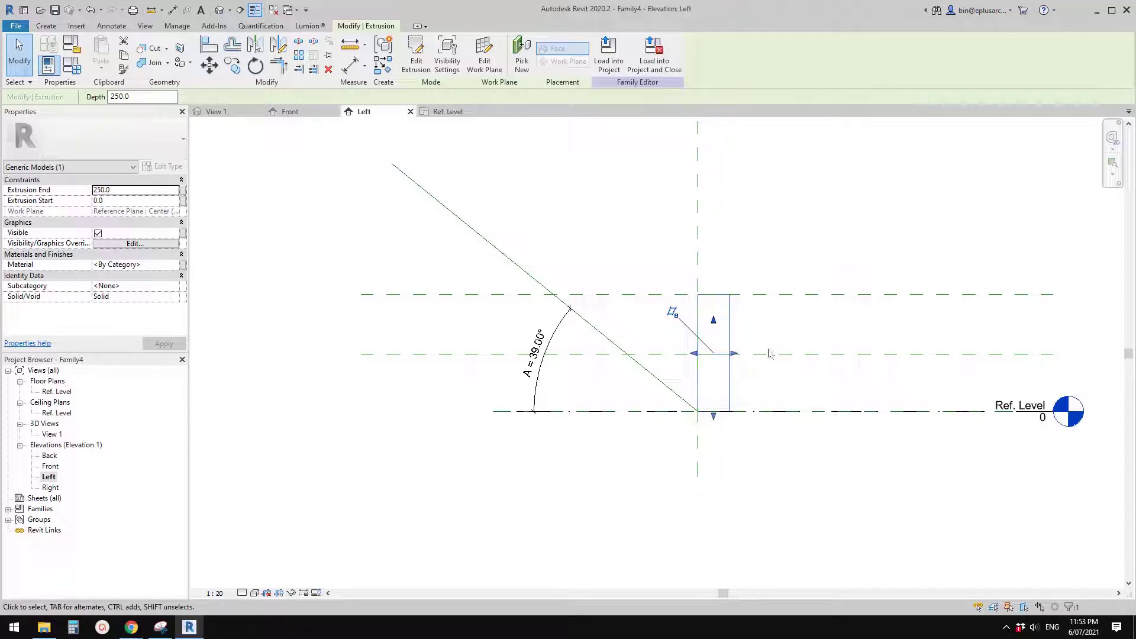
middle_drag(687, 302, 745, 306)
mouse_move(793, 357)
mouse_down()
mouse_move(625, 358)
mouse_move(760, 358)
mouse_move(631, 373)
mouse_move(674, 368)
mouse_move(464, 366)
mouse_up()
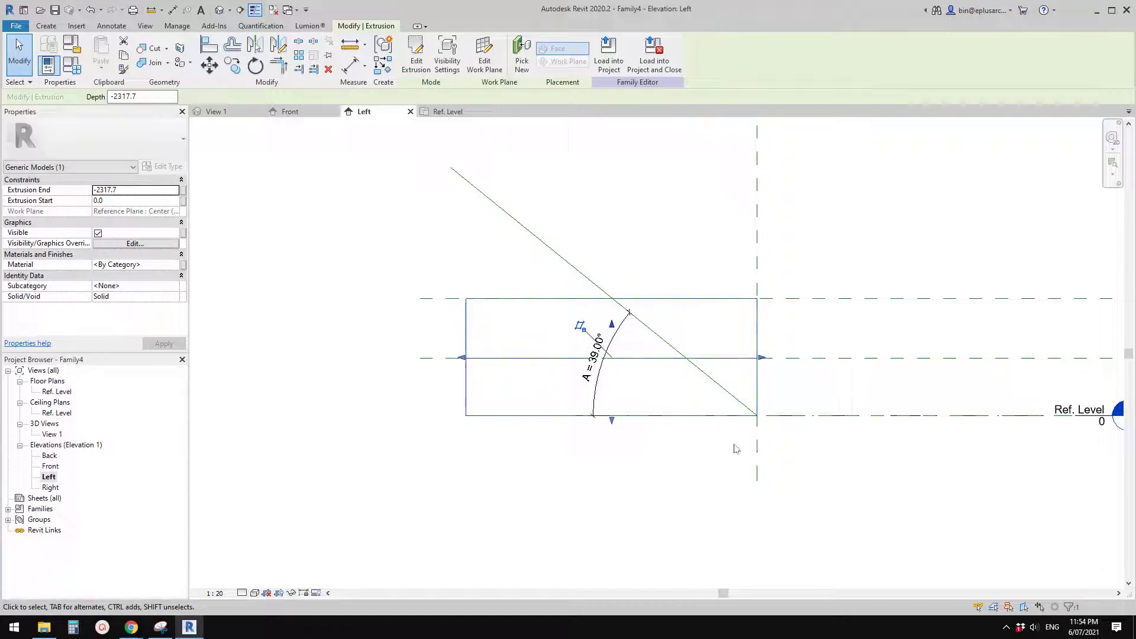
Stretch the solid extrusion's far end face to align with the sloped angle line's upper end, at about -2440 mm.
middle_drag(533, 378, 596, 366)
drag(523, 347, 472, 339)
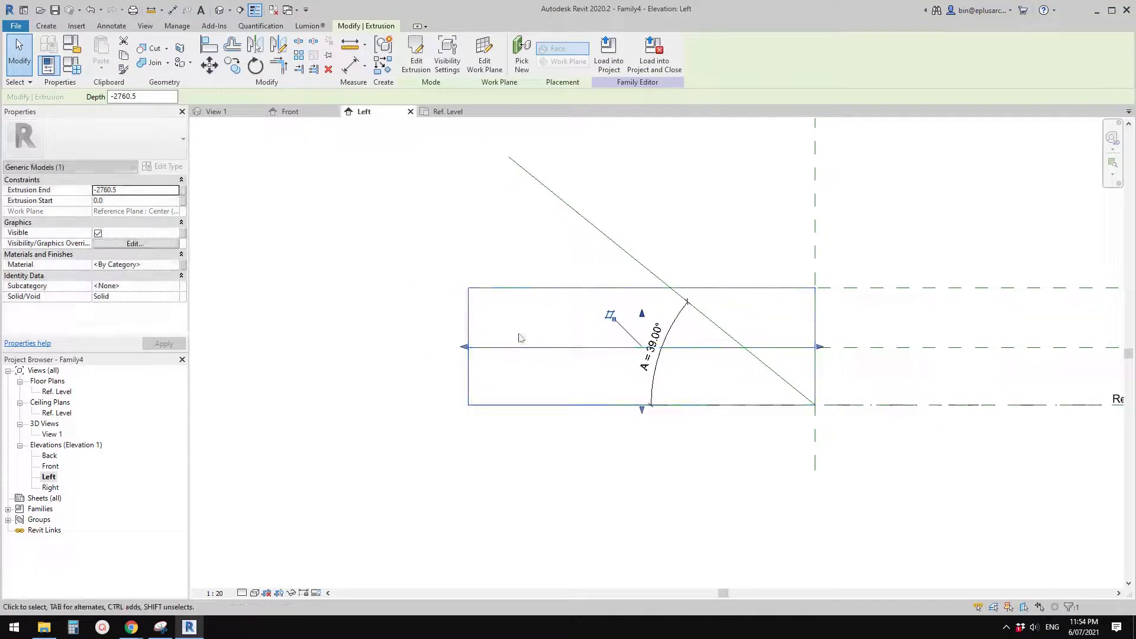
drag(464, 348, 521, 348)
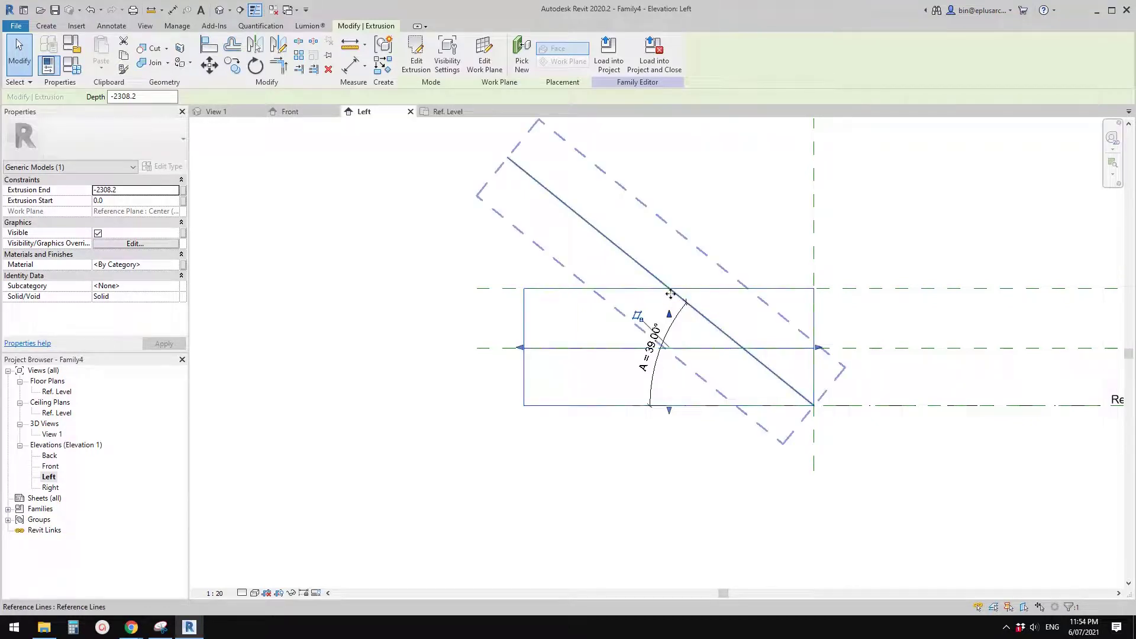
drag(520, 348, 508, 348)
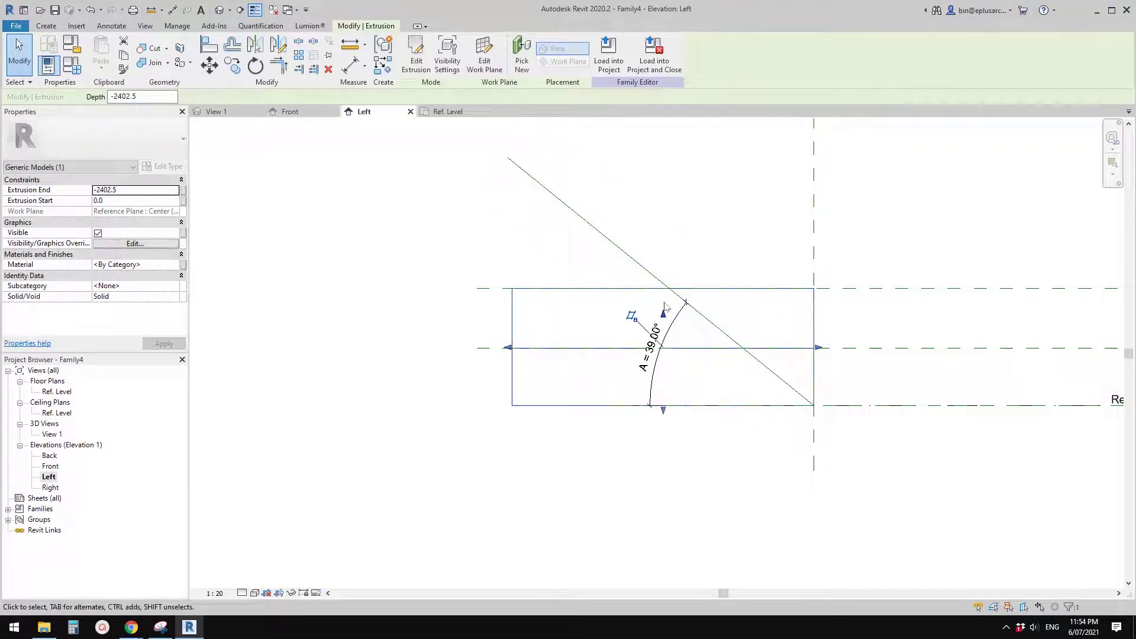
mouse_move(690, 328)
middle_down()
mouse_move(656, 317)
mouse_move(684, 322)
middle_up()
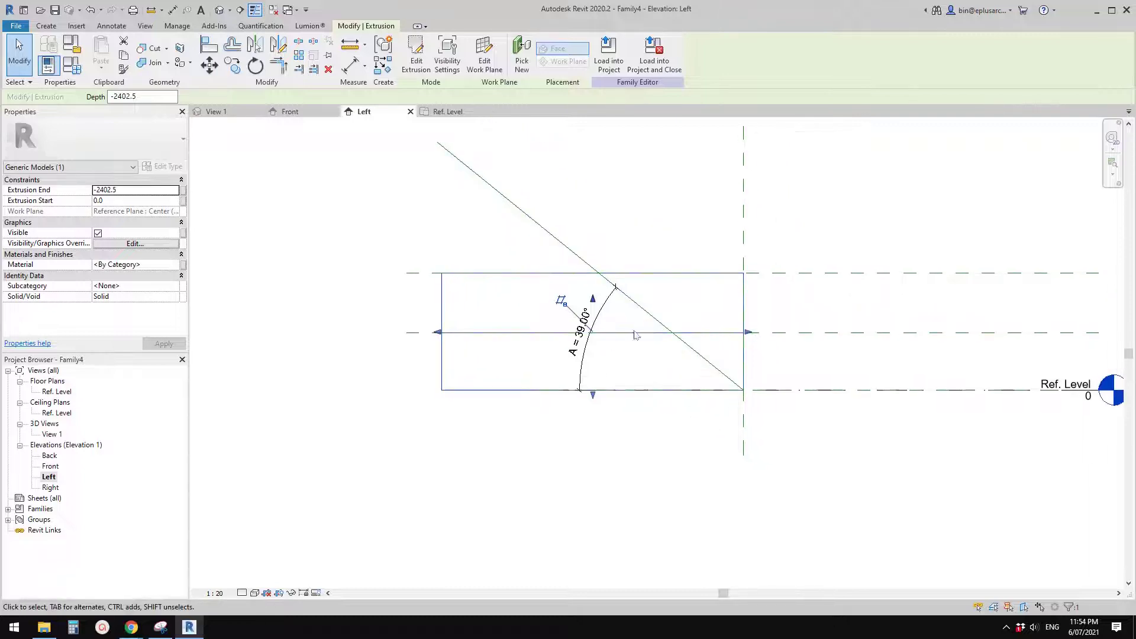
drag(439, 332, 436, 333)
key(Escape)
middle_drag(797, 310, 834, 300)
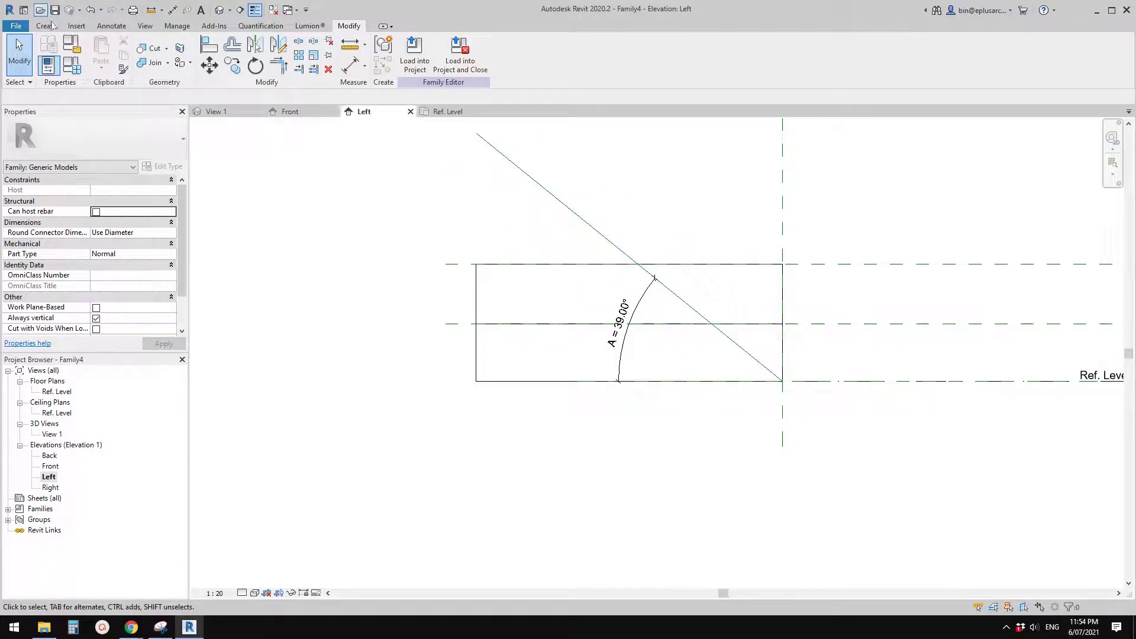
middle_drag(591, 318, 569, 339)
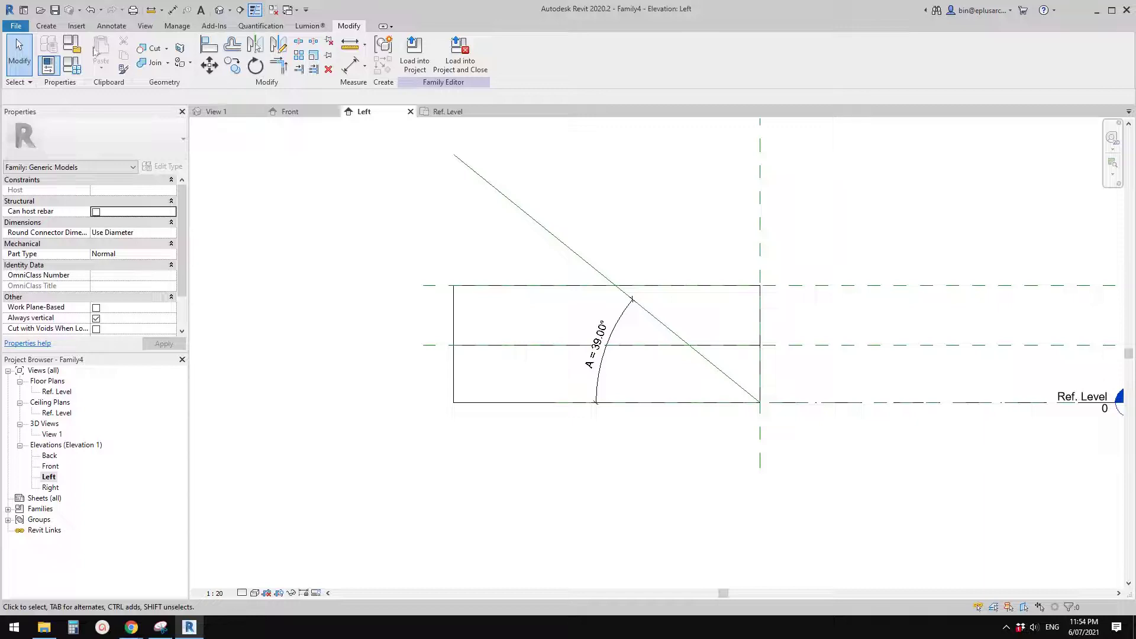
Start a void extrusion with locked sketch lines picked from the sloped angle line, the Ref. Level and the solid's far end face.
click(46, 26)
click(235, 54)
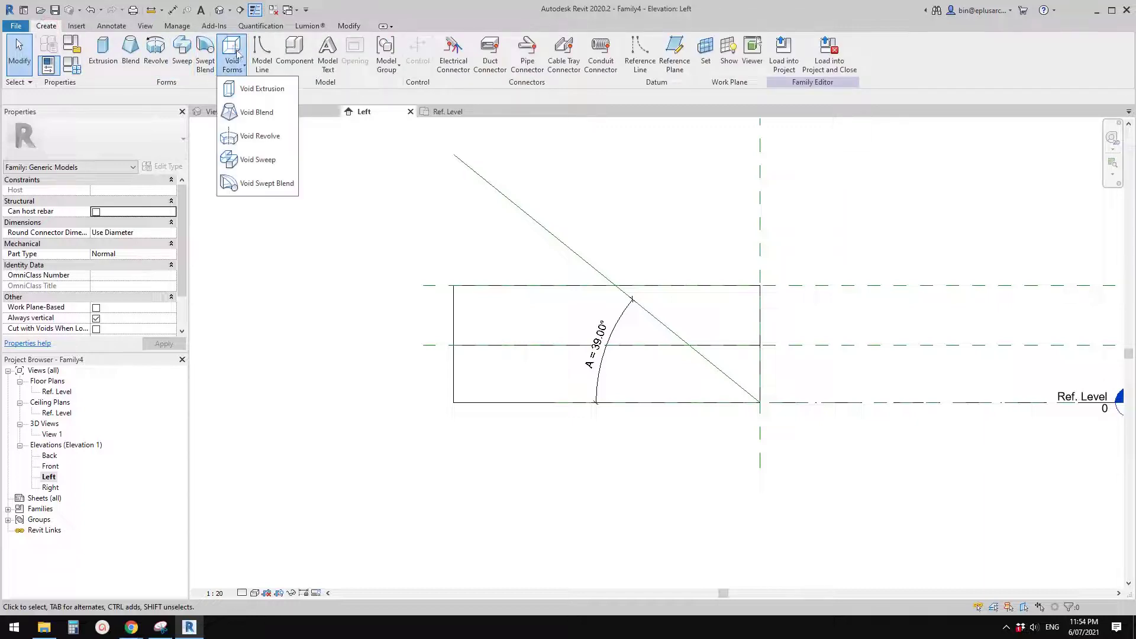
click(261, 89)
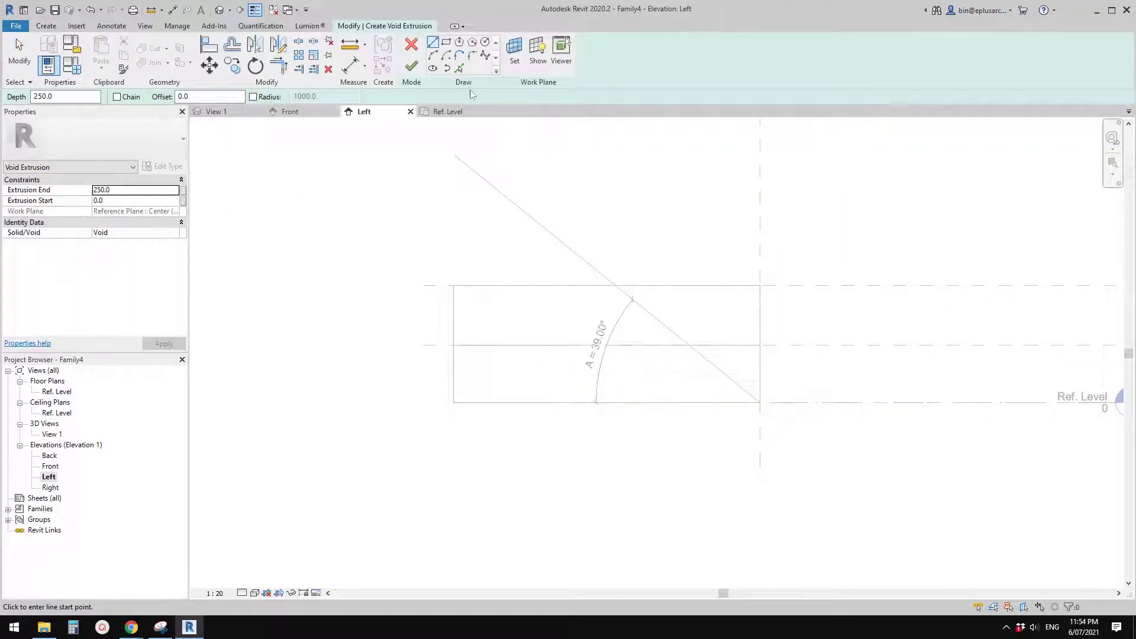
click(459, 68)
click(220, 98)
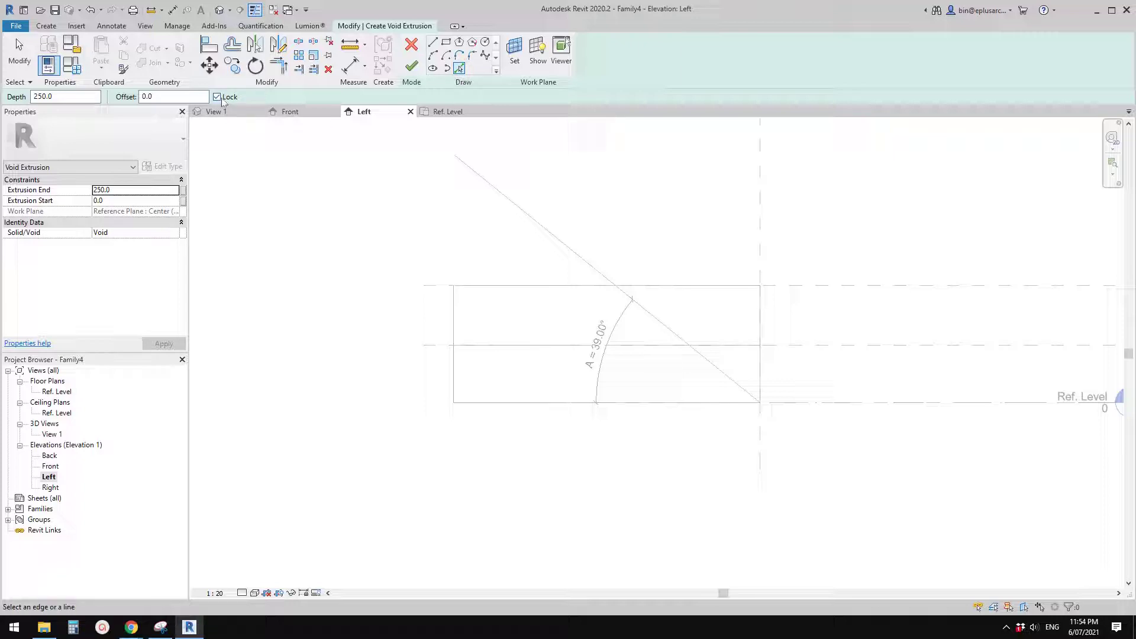
click(551, 237)
click(829, 408)
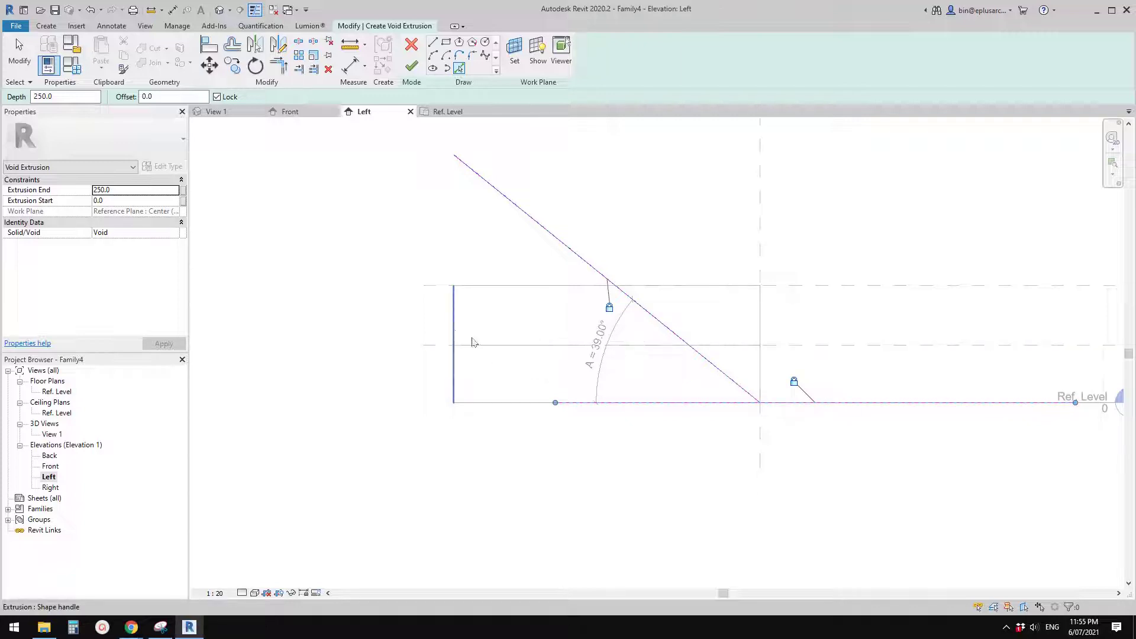
click(455, 327)
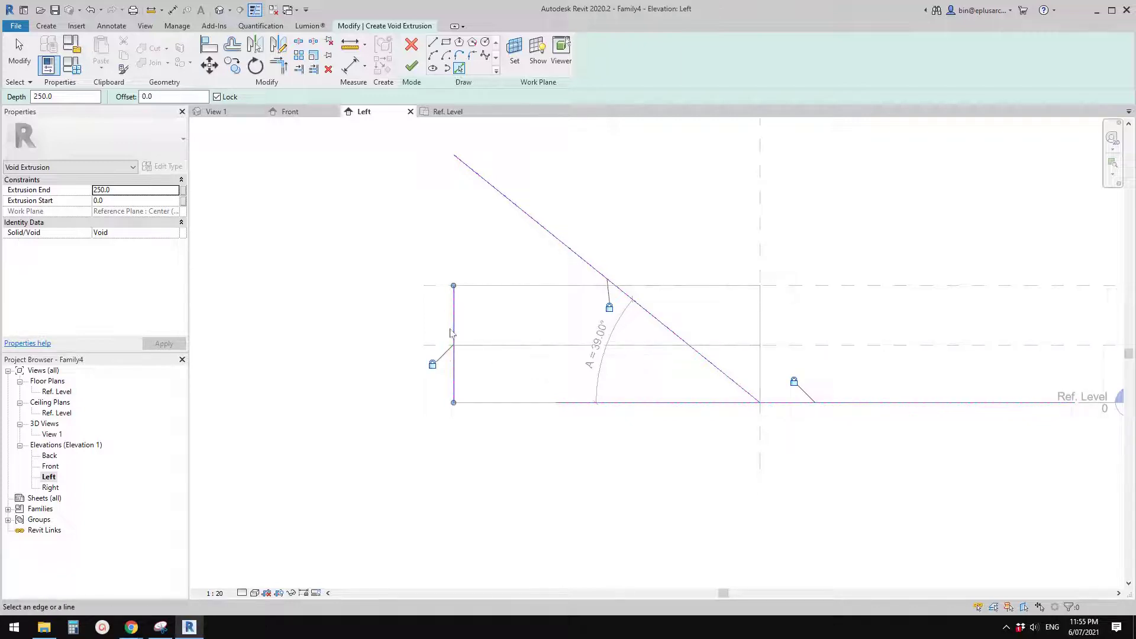
middle_drag(478, 328, 538, 336)
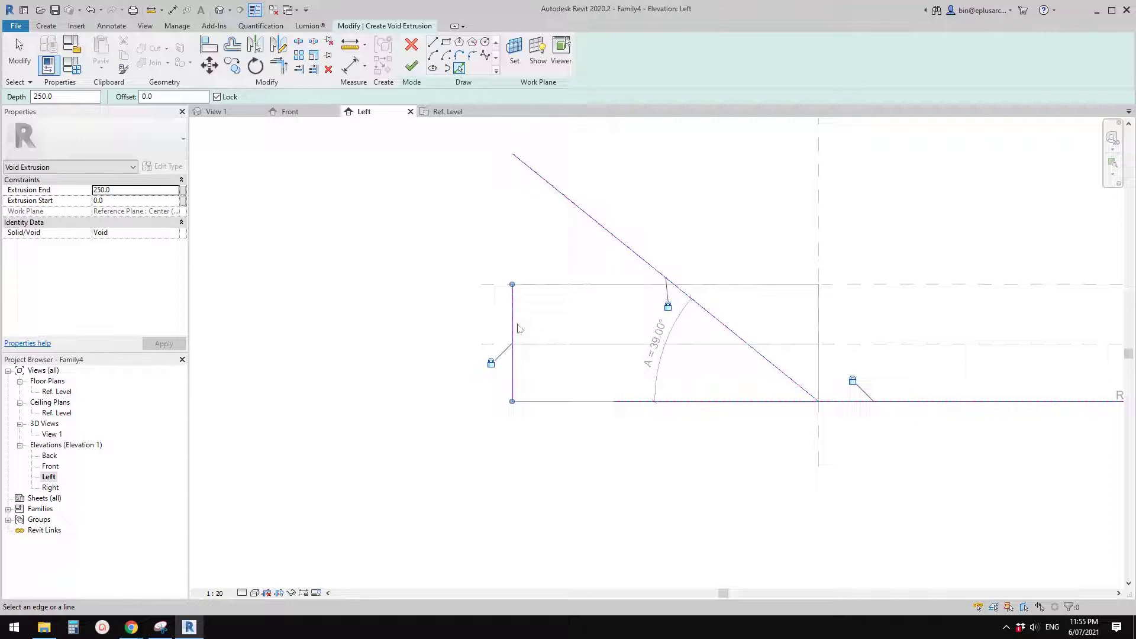
Trim the three sketch lines into a closed triangle below the sloped angle line and finish the 250 mm void extrusion.
scroll(543, 356, down, 1)
key(t)
key(r)
click(520, 325)
middle_drag(533, 330, 531, 333)
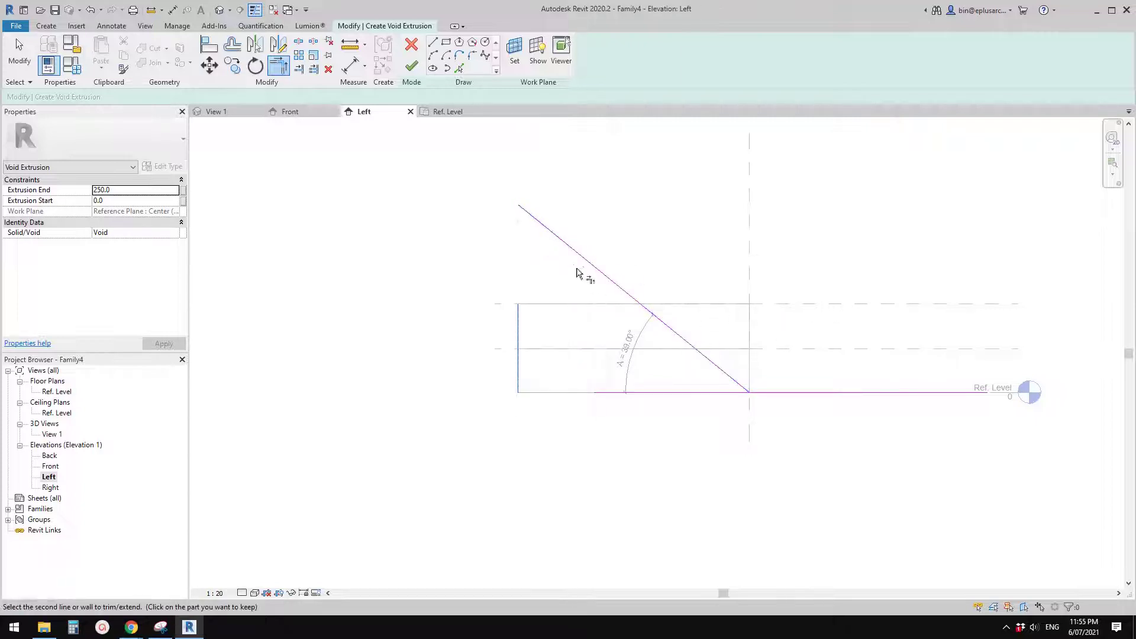
click(581, 256)
click(729, 381)
click(721, 393)
click(694, 392)
scroll(595, 369, up, 1)
click(506, 334)
middle_drag(579, 367, 590, 379)
scroll(521, 355, down, 1)
key(Escape)
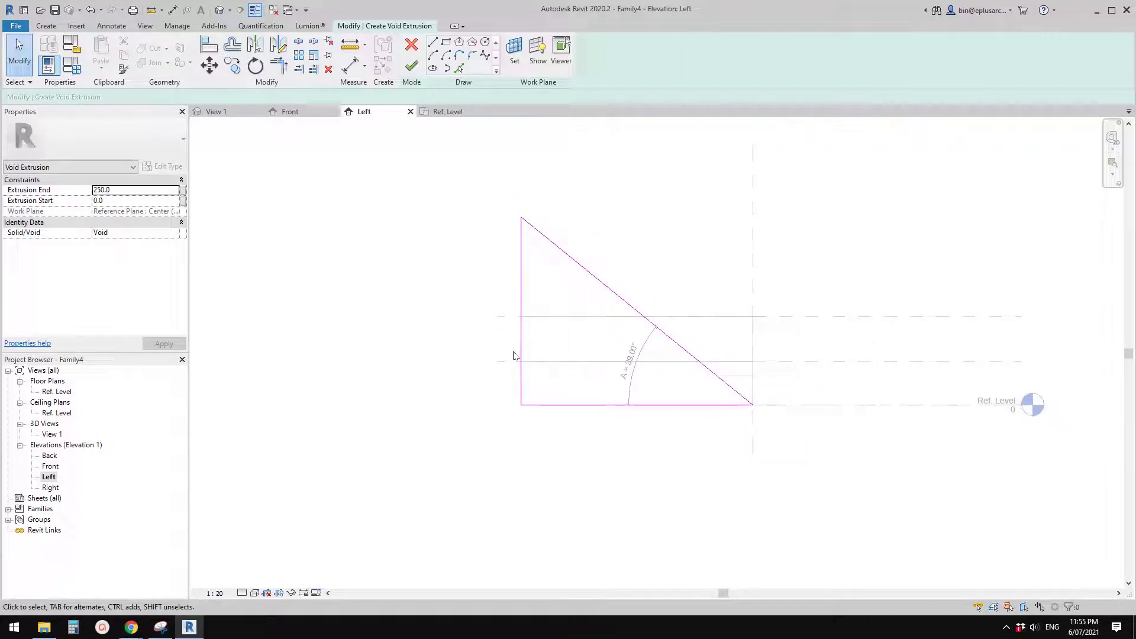
mouse_move(544, 358)
middle_down()
mouse_move(528, 349)
mouse_move(560, 363)
mouse_move(535, 357)
middle_up()
click(411, 65)
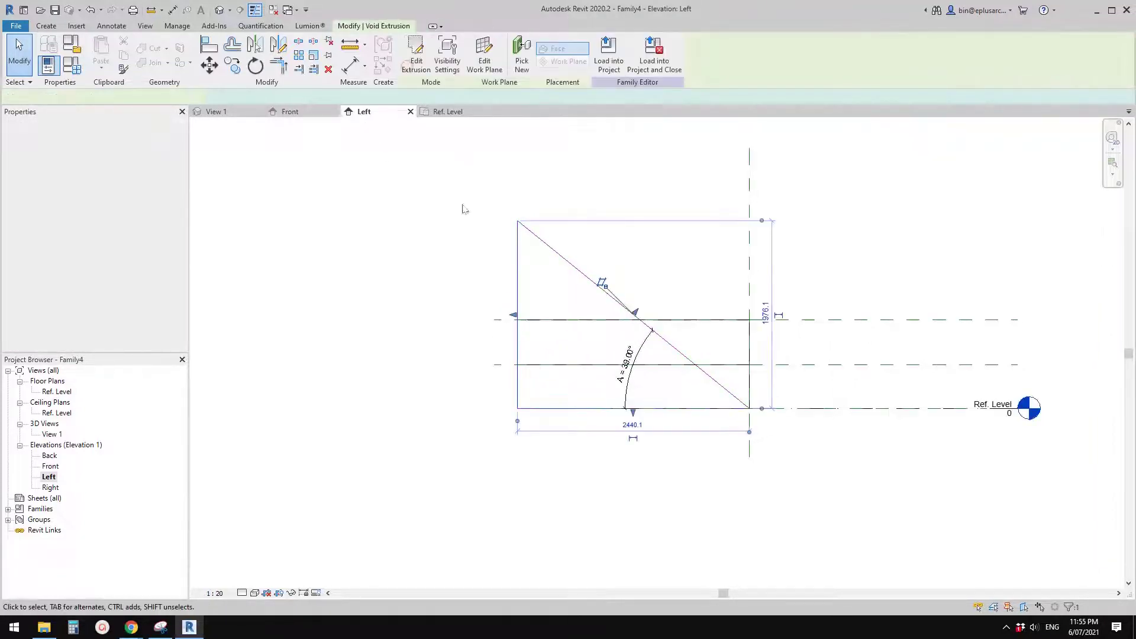
In the Front elevation, stretch both faces of the void extrusion to the outer vertical reference planes and lock them there.
double_click(51, 467)
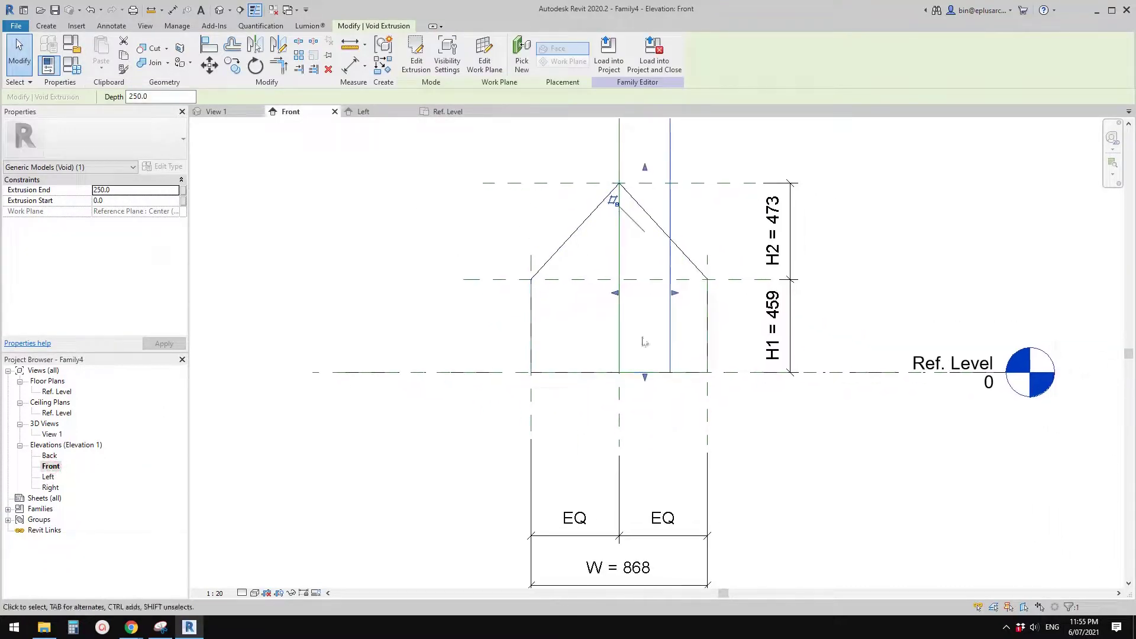
scroll(604, 217, down, 2)
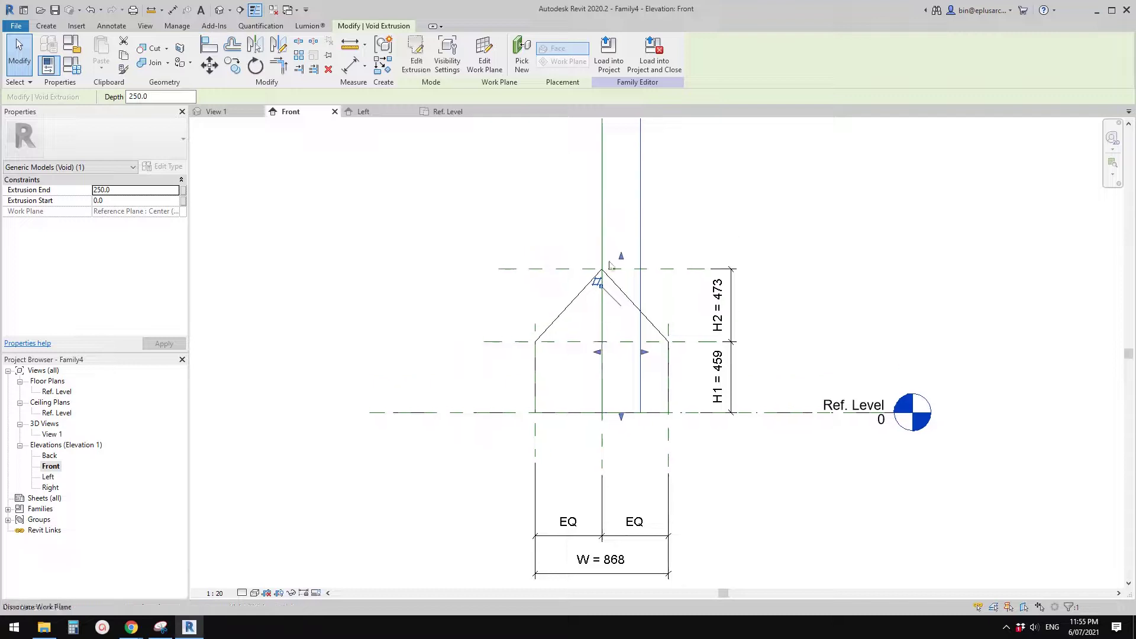
drag(599, 352, 533, 352)
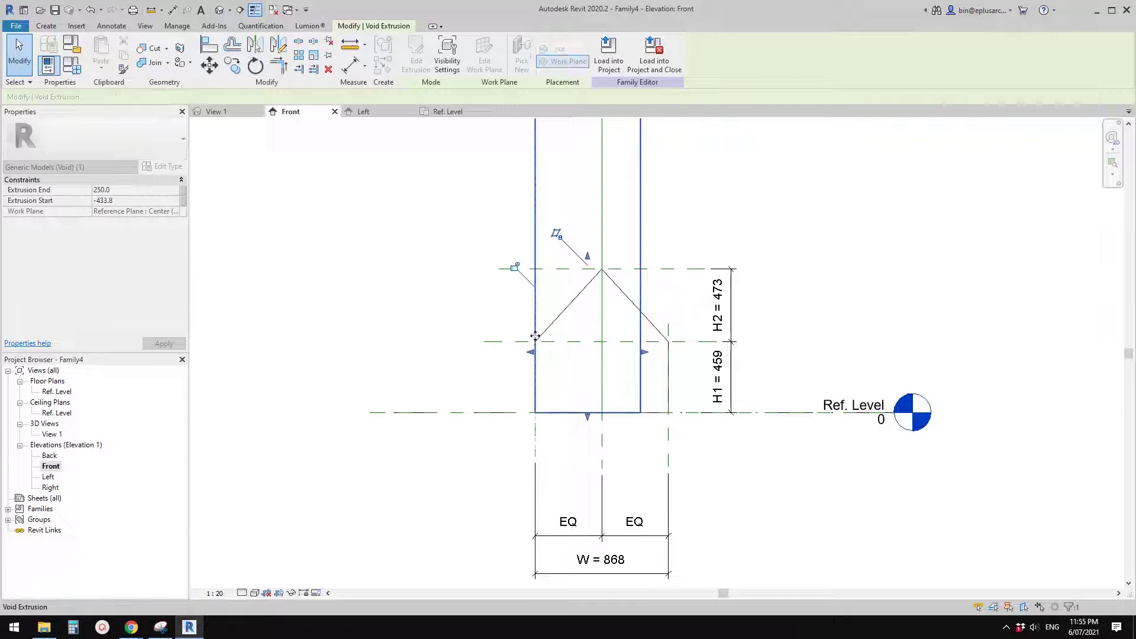
click(514, 267)
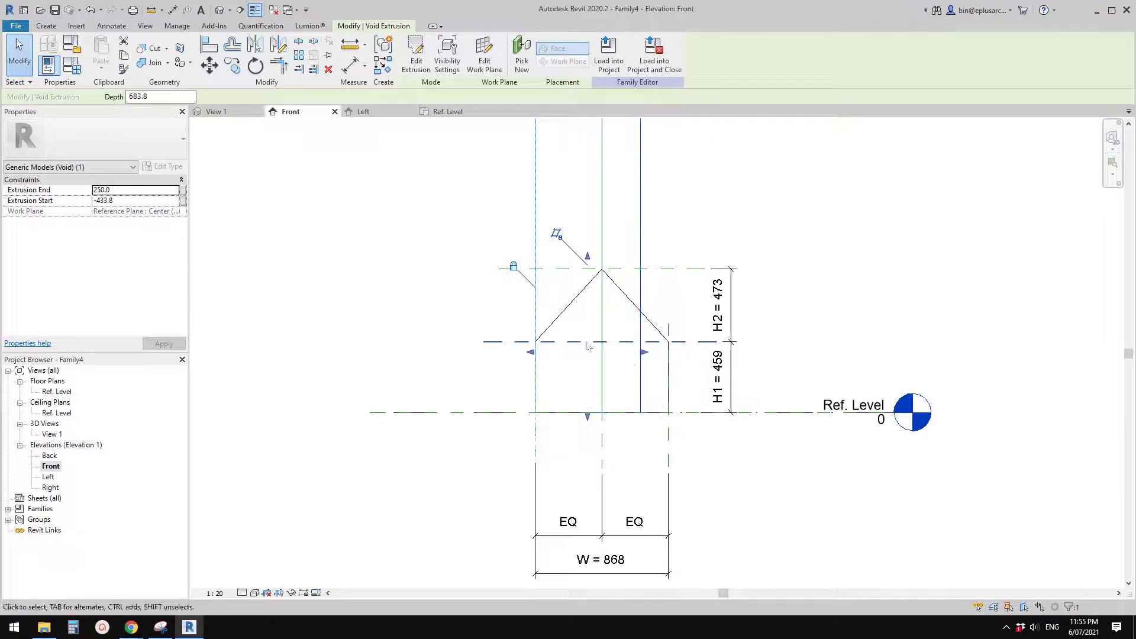
scroll(642, 353, up, 1)
drag(644, 352, 680, 325)
click(689, 323)
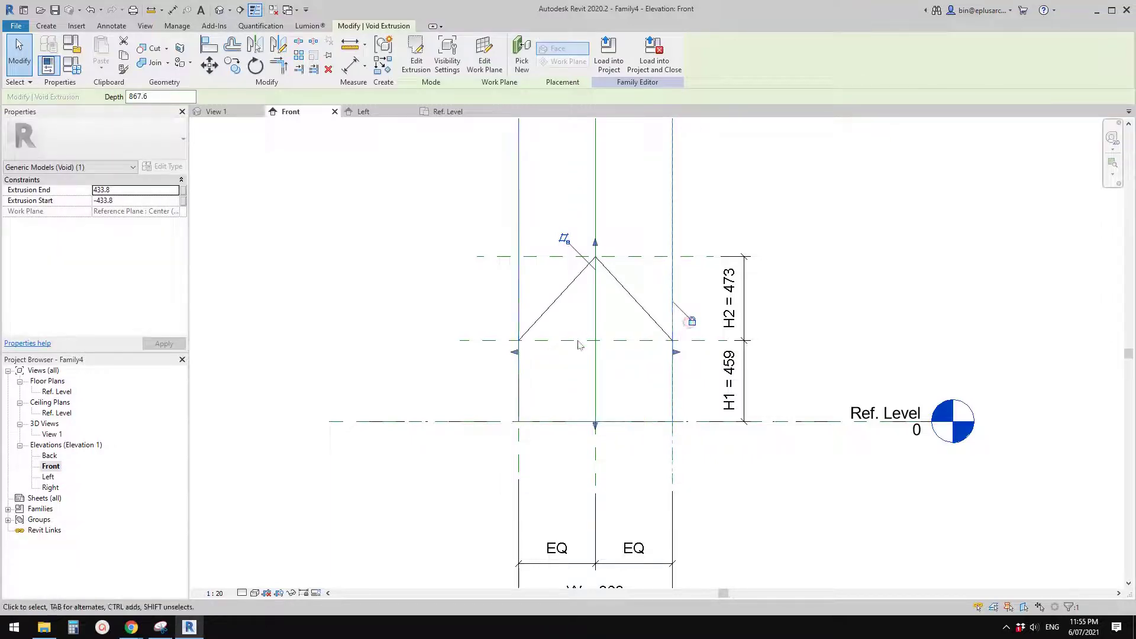
scroll(579, 342, down, 1)
key(Escape)
Open the default 3D view and examine from several angles how the void cuts the gabled extrusion.
click(218, 9)
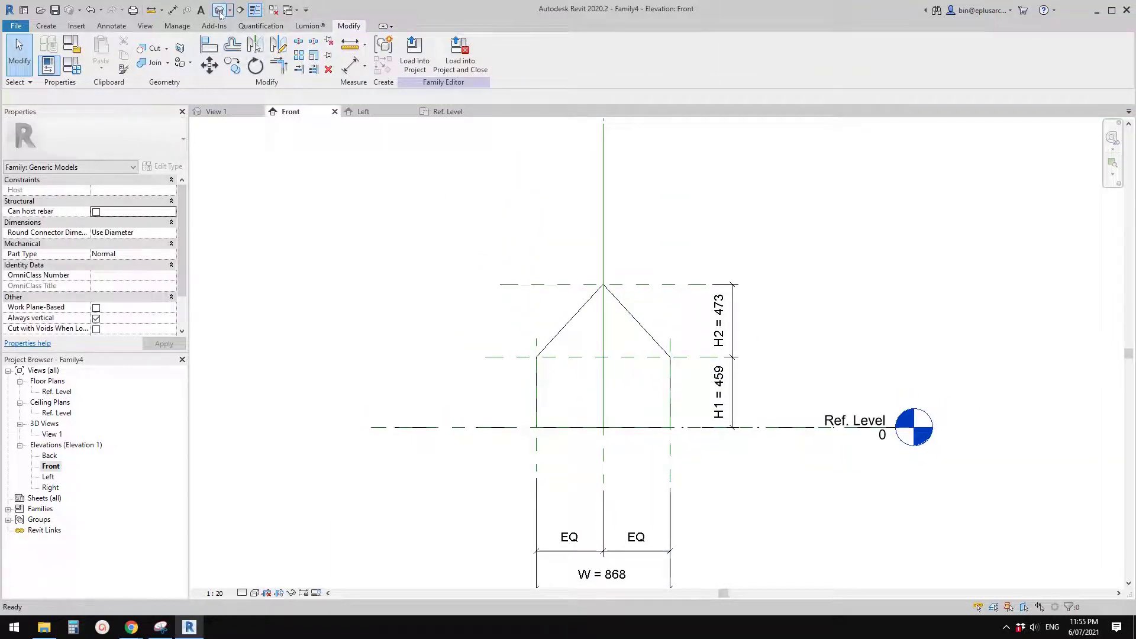
shift+middle_drag(538, 221, 575, 360)
click(575, 361)
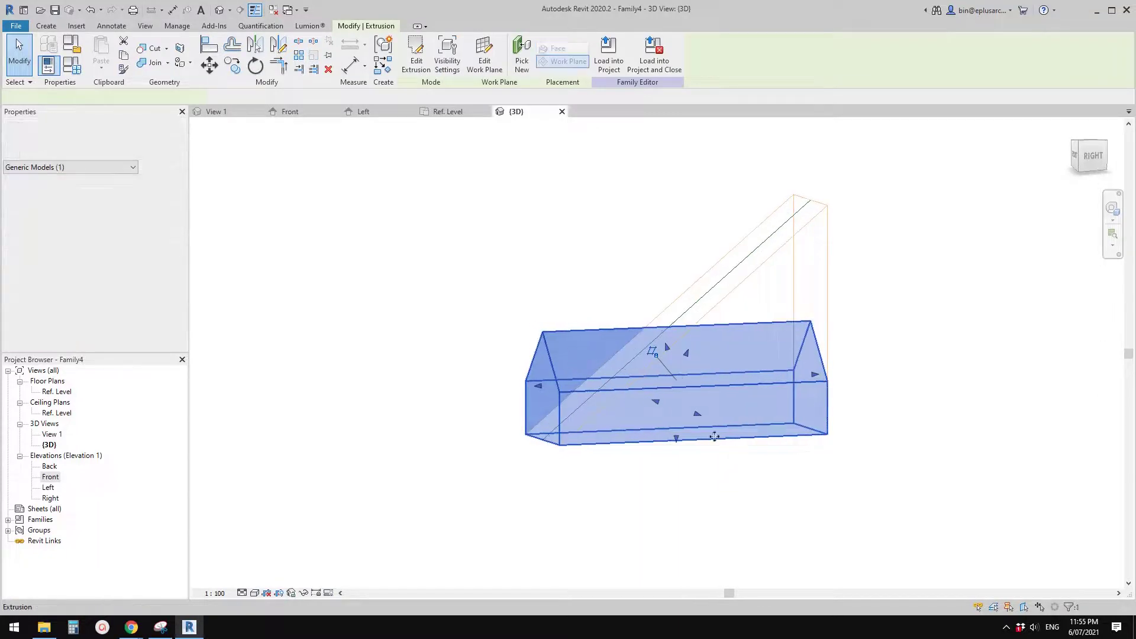
shift+middle_drag(763, 381, 731, 408)
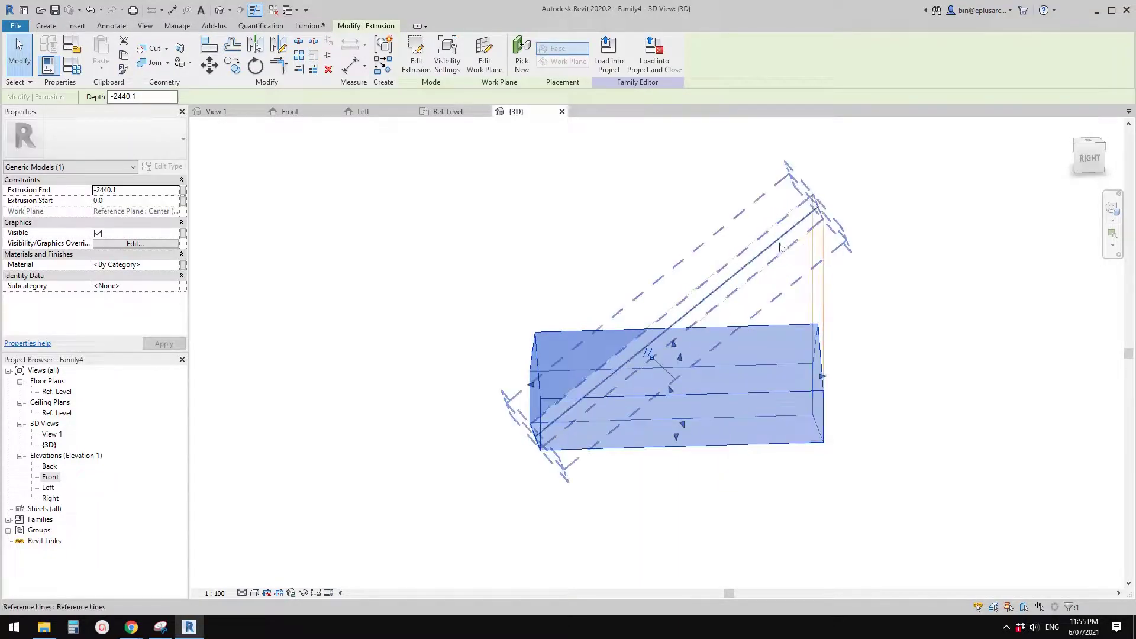
key(Delete)
shift+middle_drag(819, 253, 385, 278)
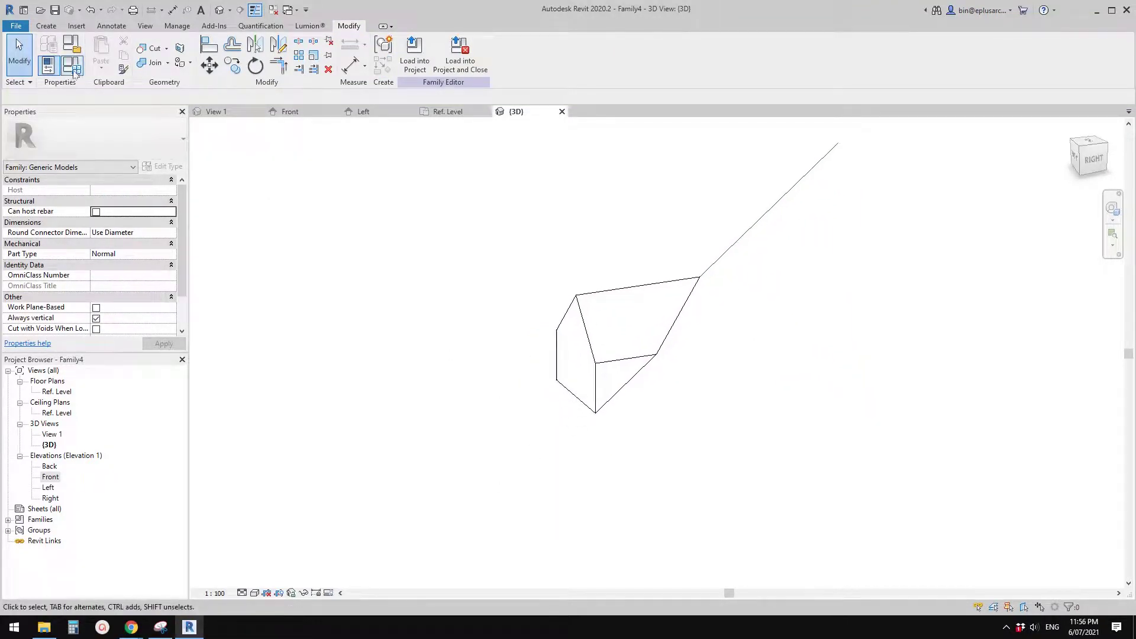
Flex the family's angle parameter A by applying 30° and finally 45° in the family types.
click(74, 71)
drag(278, 83, 198, 72)
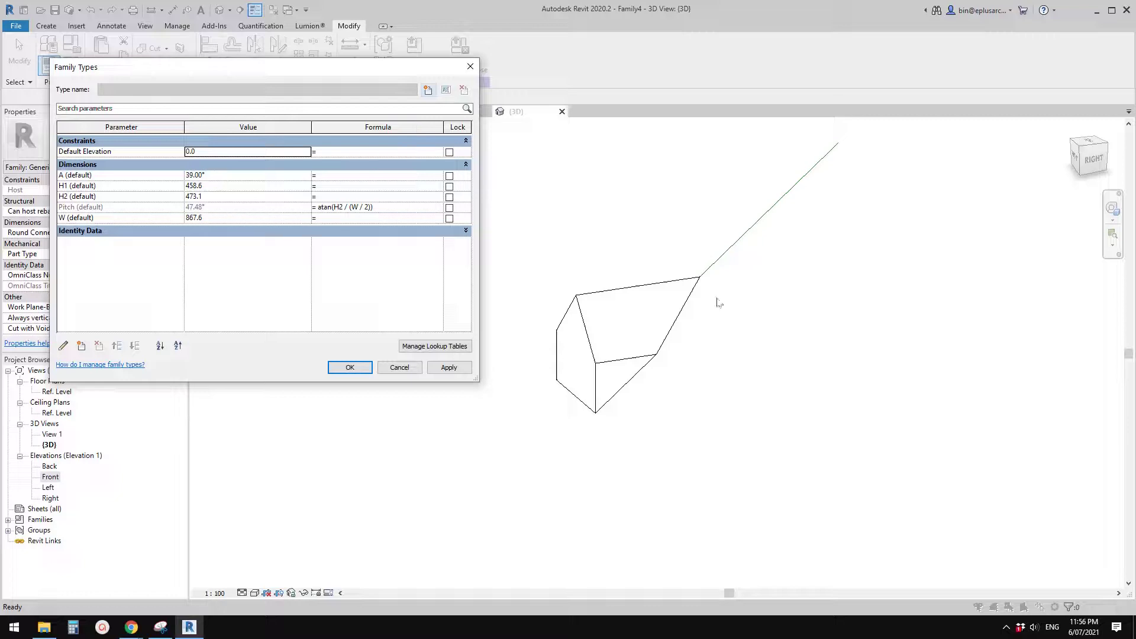
click(228, 176)
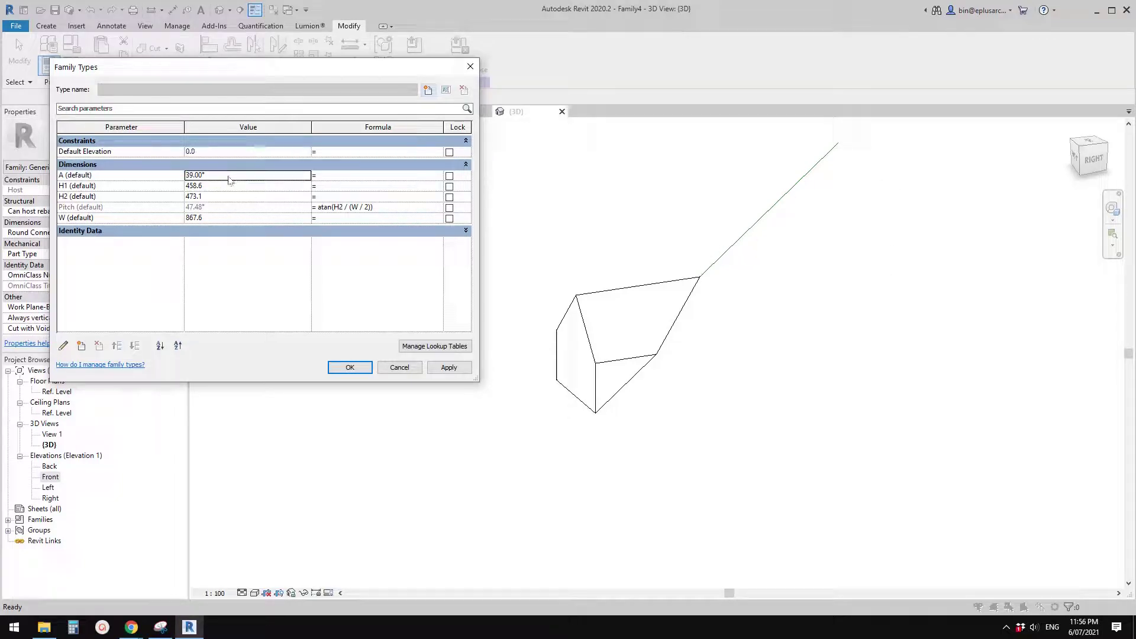
text(30)
click(447, 366)
click(232, 176)
text(45)
click(448, 367)
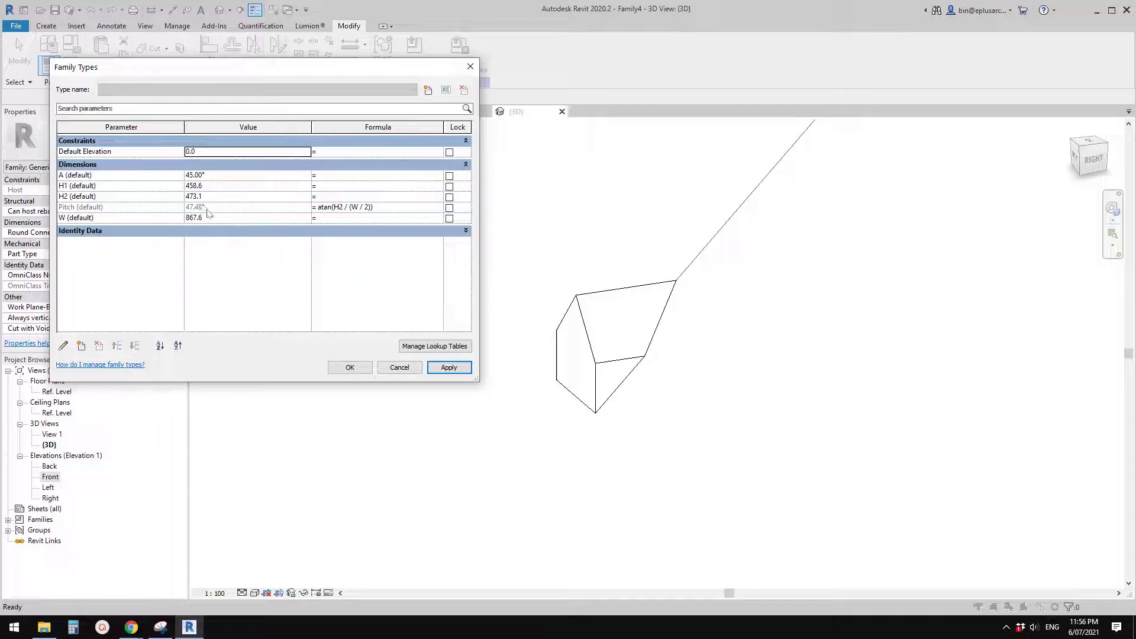
Set the width parameter W to 1500 mm and apply it to the family.
click(228, 218)
text(1500)
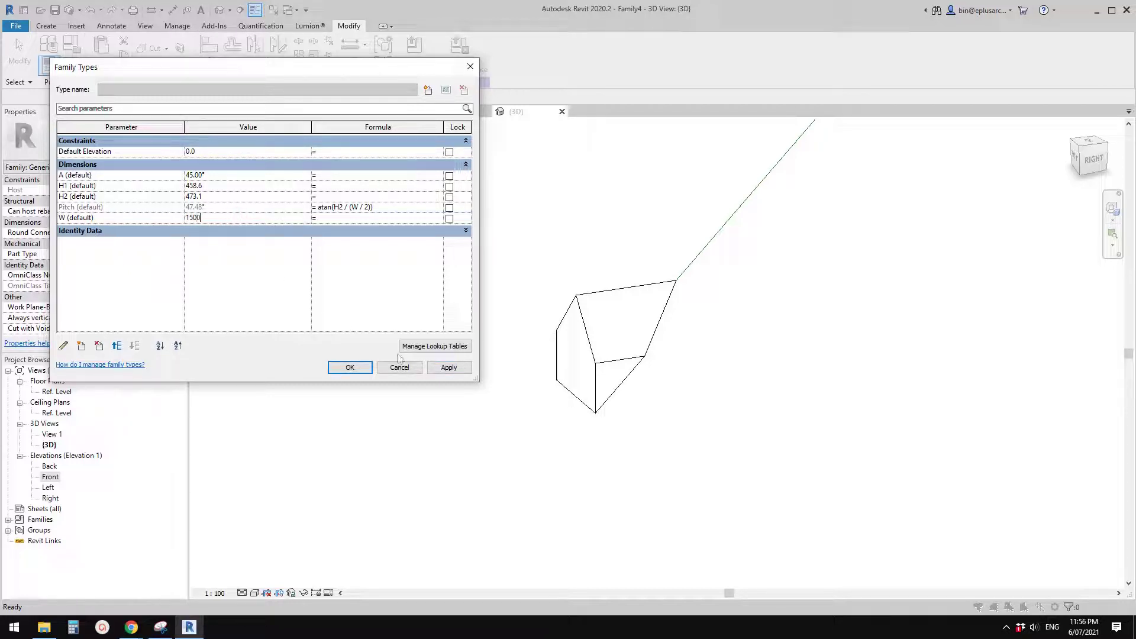
click(449, 368)
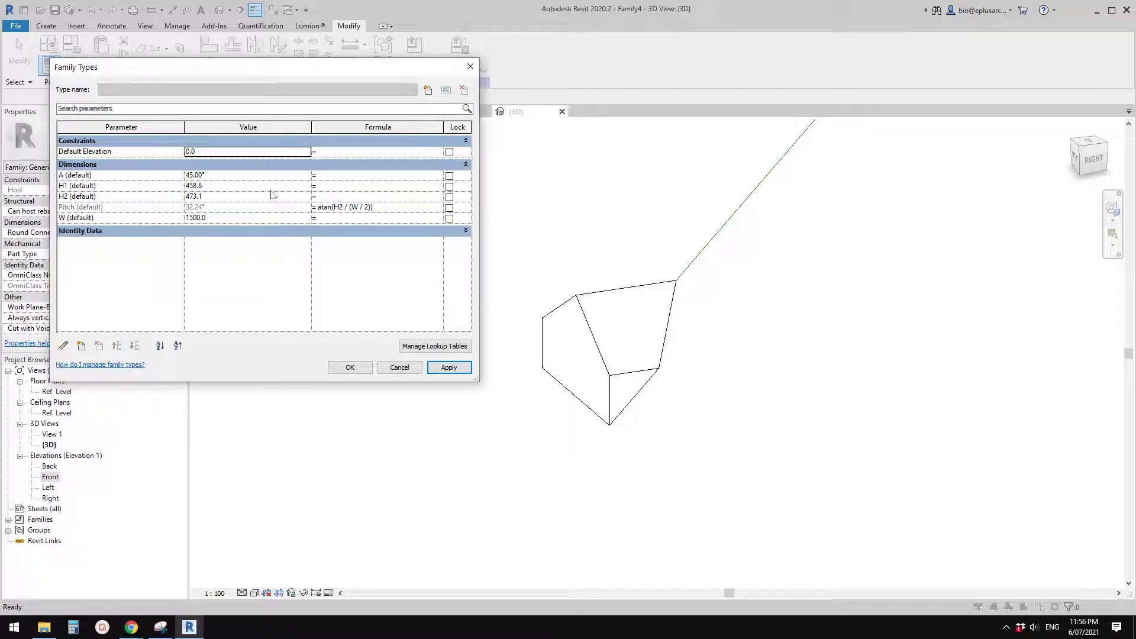
Switch to the Snipping Tool sketch, underline and box the tan P formula, and write the rearranged formula H2 = tan P * W/2.
click(161, 627)
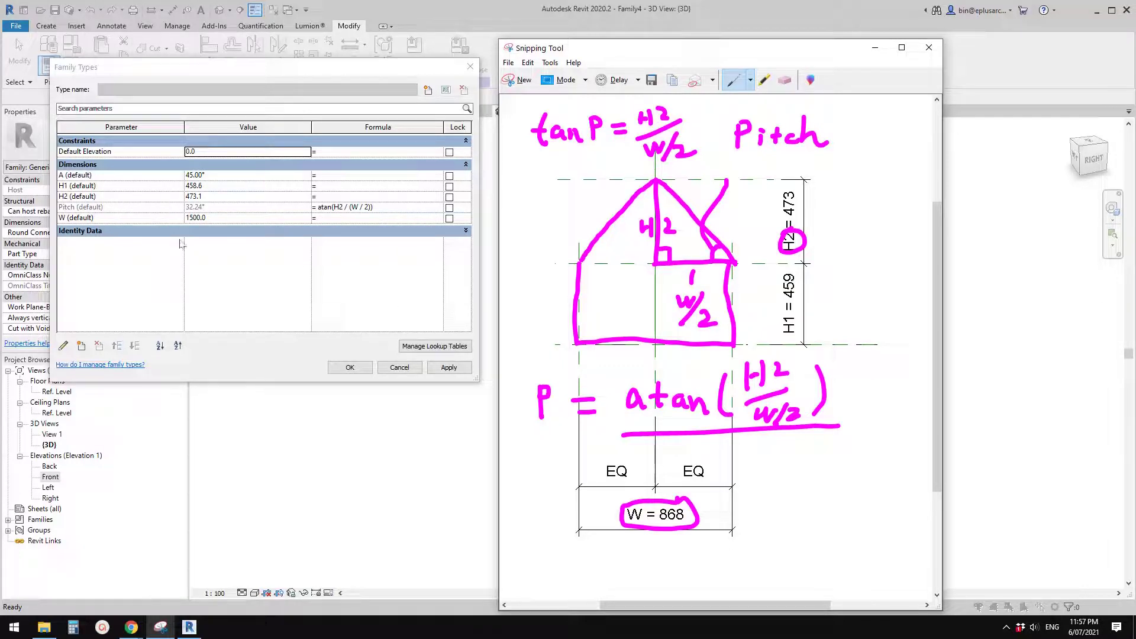
drag(529, 175, 716, 168)
mouse_move(525, 109)
mouse_down()
mouse_move(530, 155)
mouse_move(634, 100)
mouse_move(708, 155)
mouse_up()
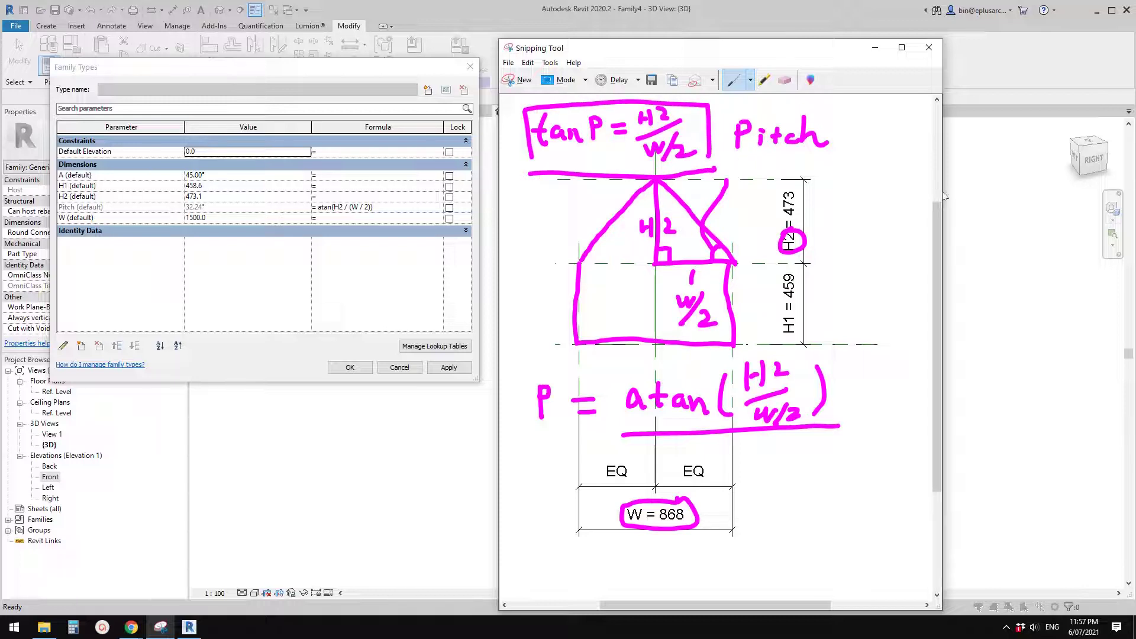
drag(944, 190, 1056, 191)
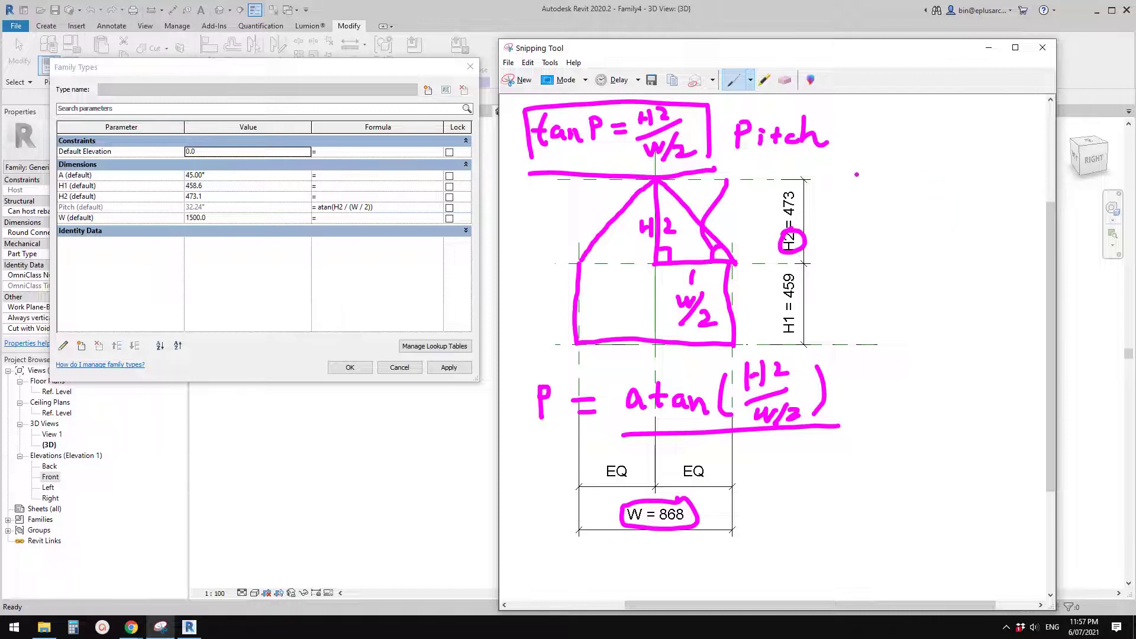
mouse_move(860, 167)
mouse_down()
mouse_move(865, 192)
mouse_move(864, 177)
mouse_move(898, 188)
mouse_up()
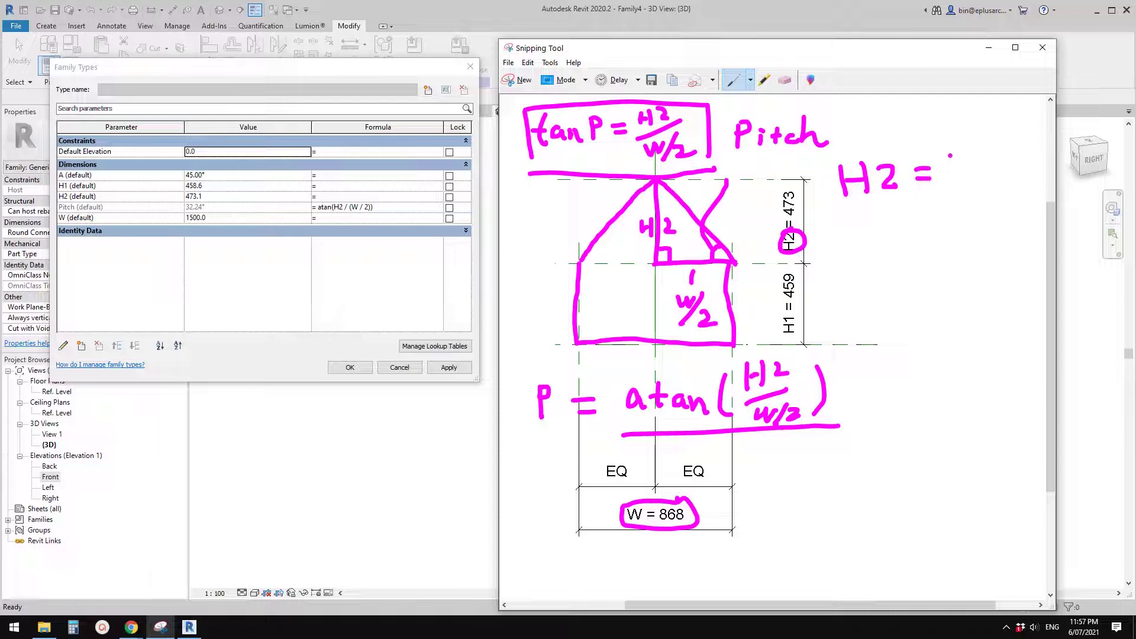
mouse_move(971, 161)
mouse_down()
mouse_move(961, 172)
mouse_move(1007, 169)
mouse_up()
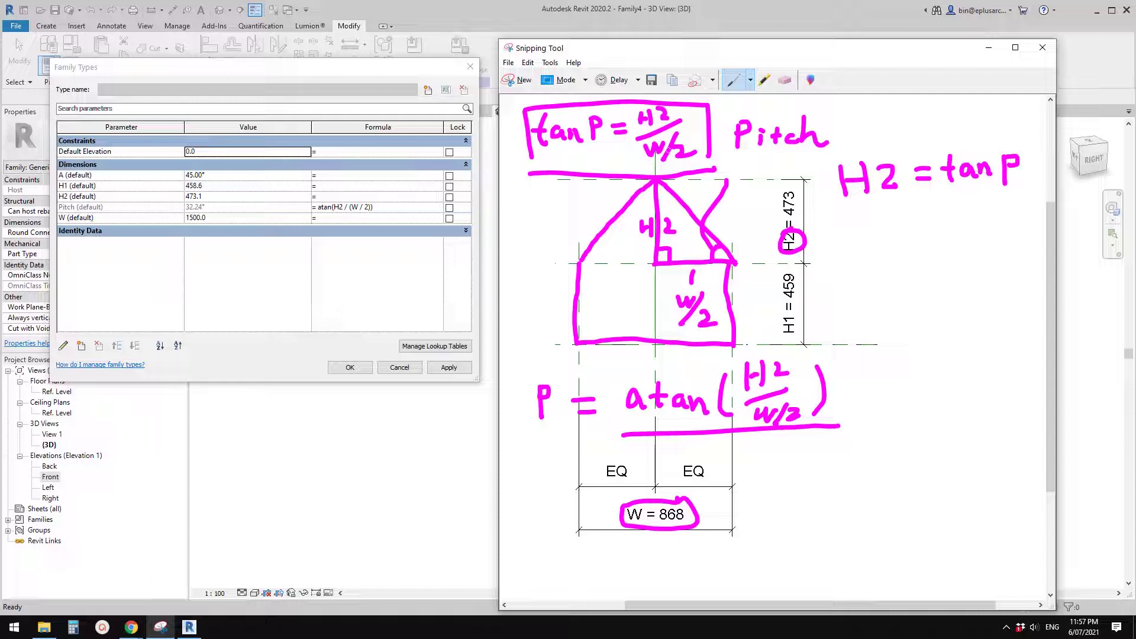
mouse_move(922, 209)
mouse_down()
mouse_move(980, 208)
mouse_move(972, 237)
mouse_move(1011, 234)
mouse_up()
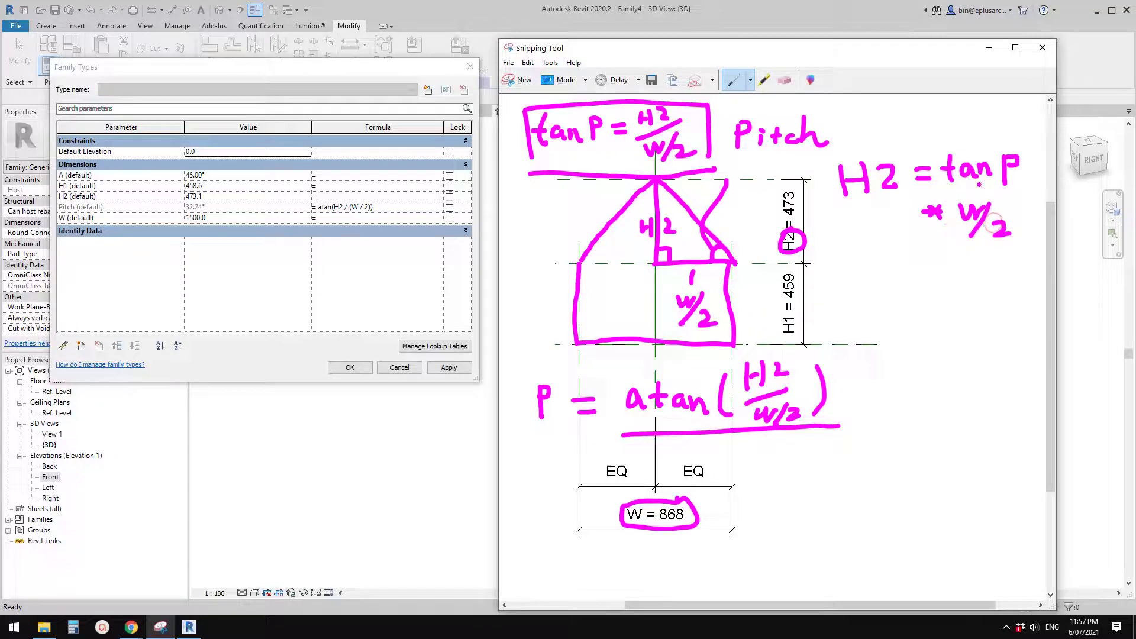
Remove the arctangent formula from the Pitch parameter in the family types.
click(317, 211)
click(362, 207)
key(BackSpace)
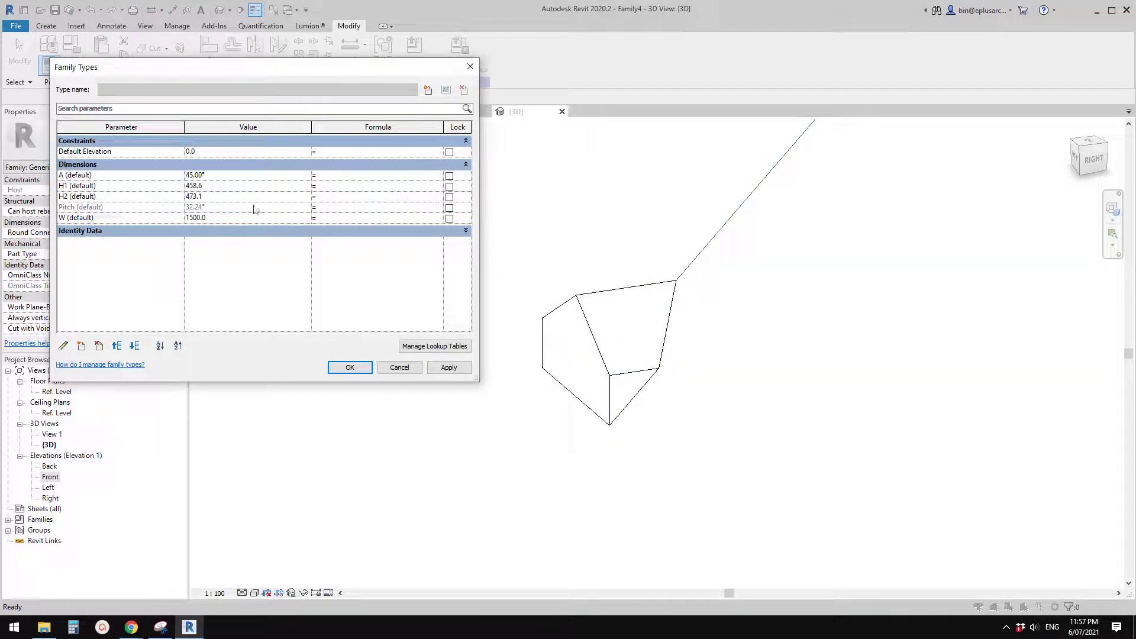
Give the H2 parameter the formula tan(Pitch) * (W / 2), checking it against the sketch, and apply it.
key(alt+Tab)
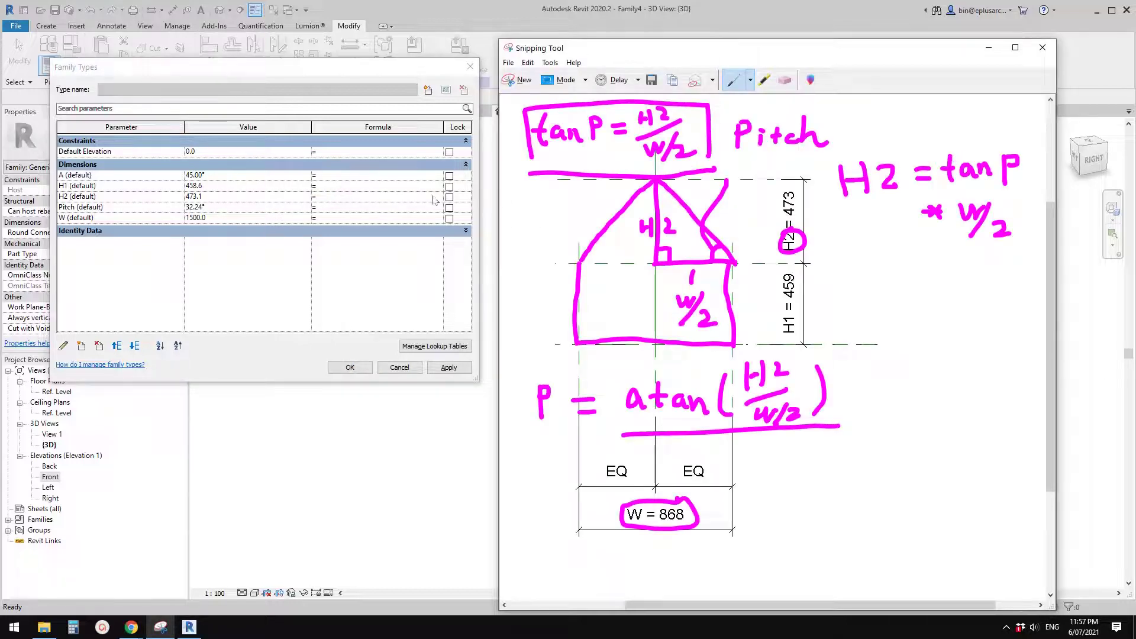
click(347, 197)
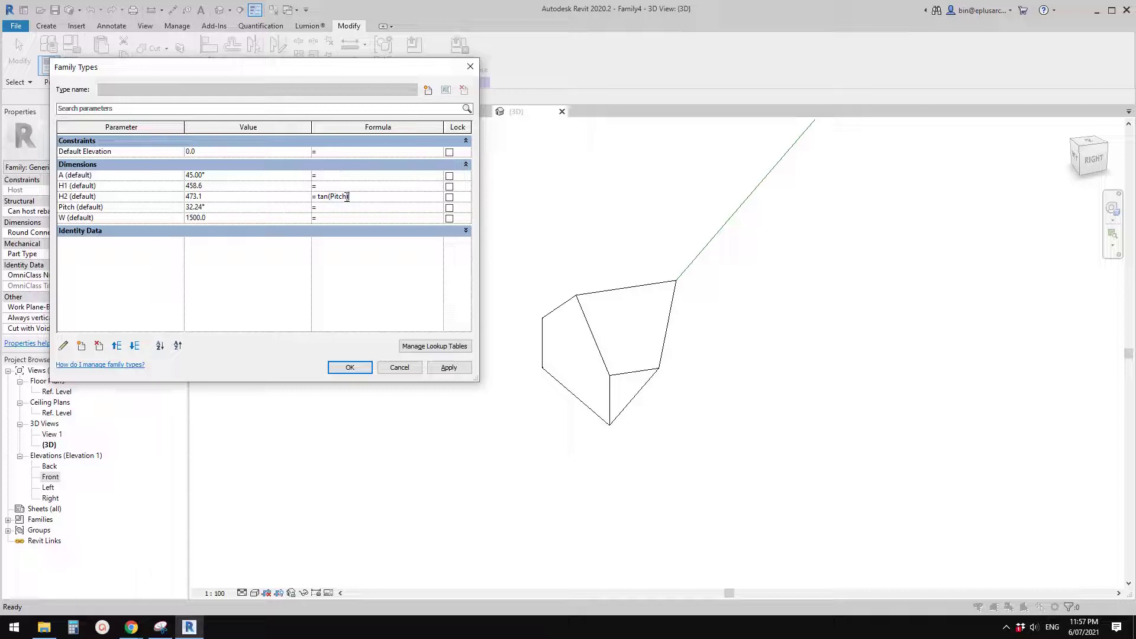
key(alt+Tab)
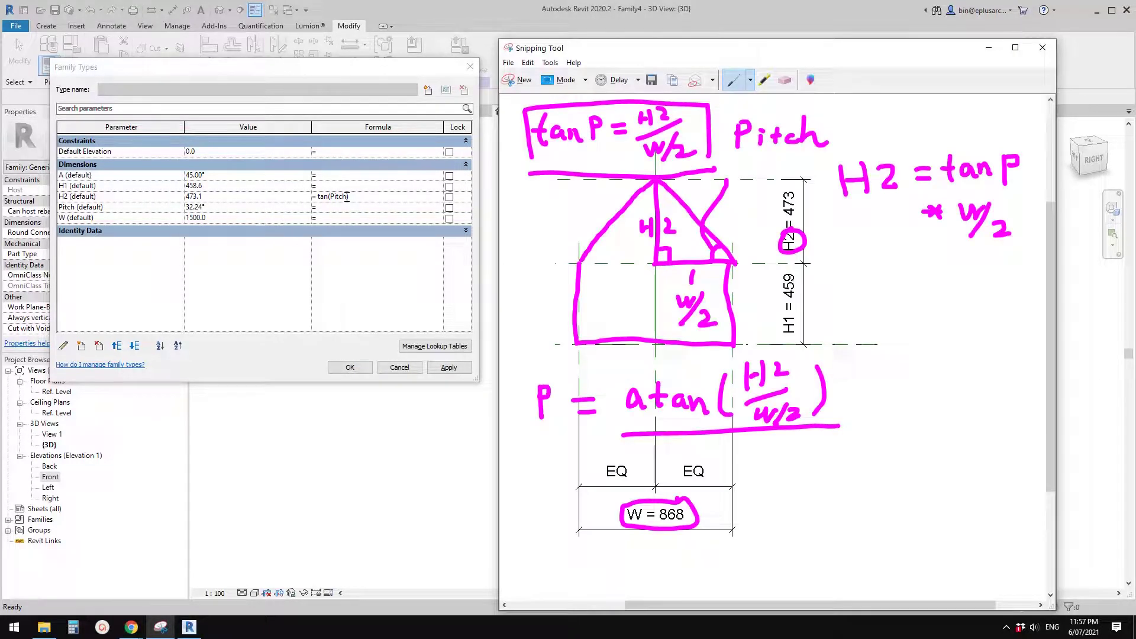
key(alt+Tab)
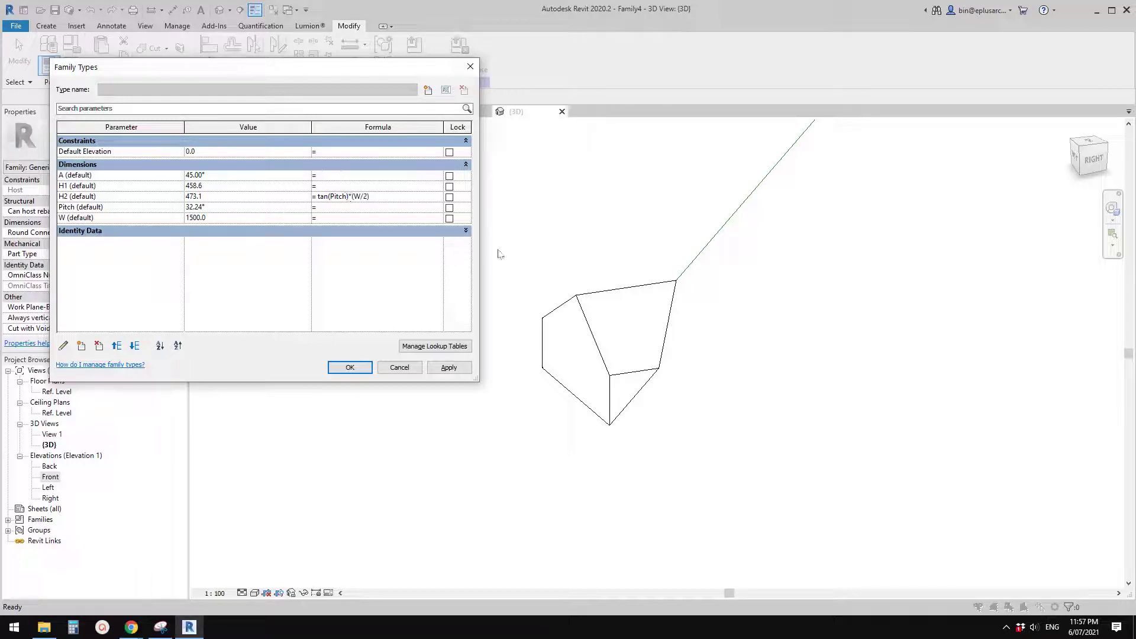
click(405, 285)
click(448, 367)
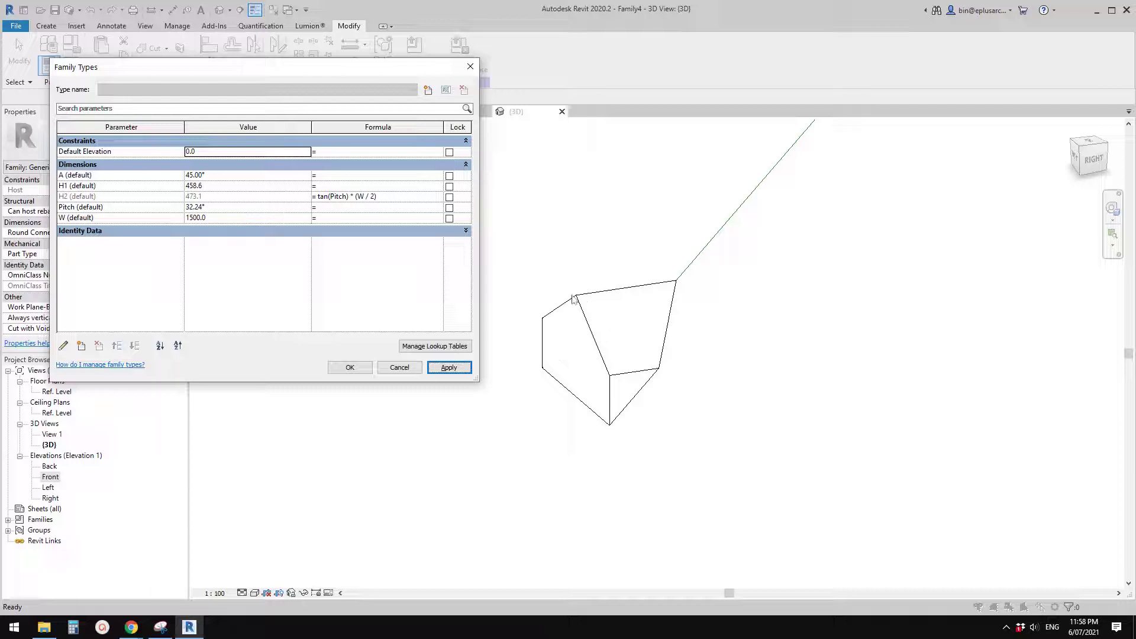
Flex the Pitch parameter by applying 45° and finally 30°.
click(228, 207)
text(45)
click(449, 368)
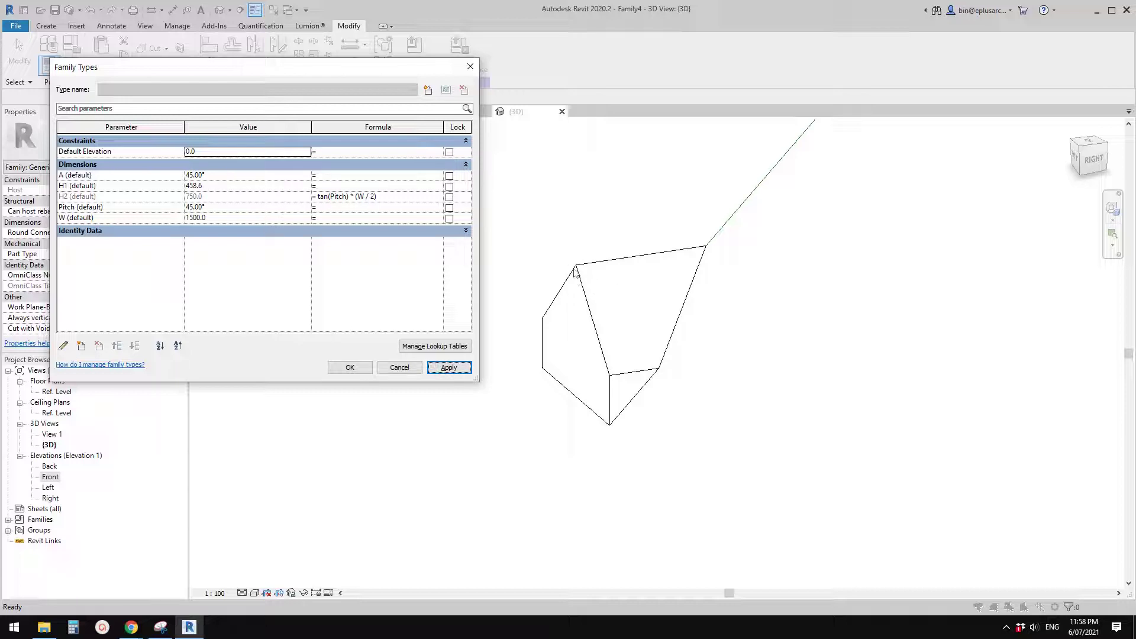
click(223, 208)
text(30)
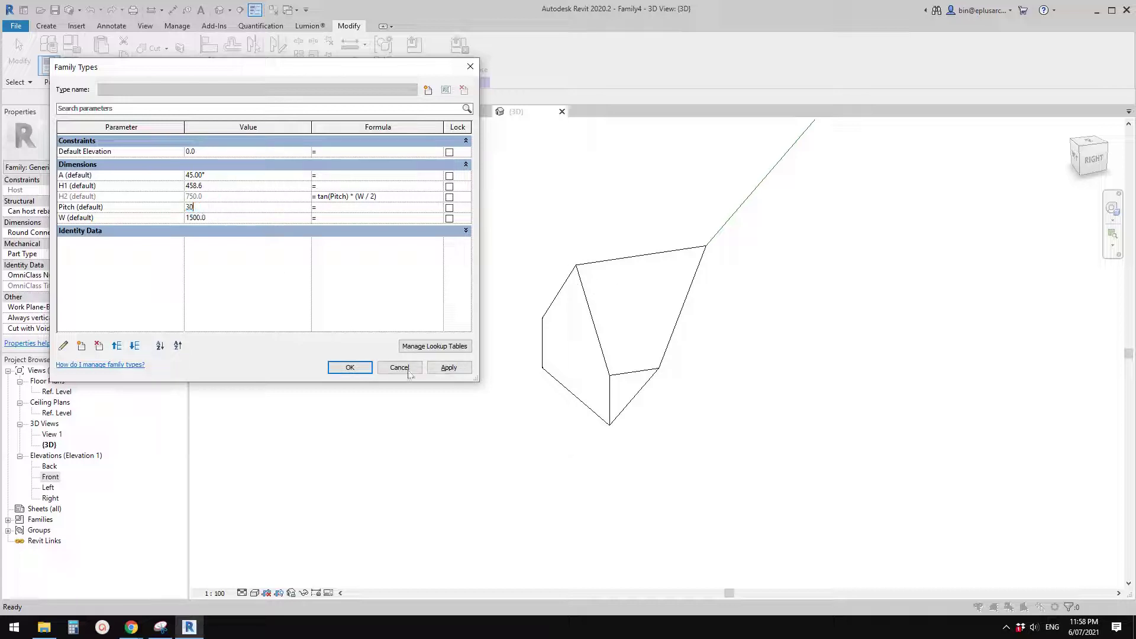
click(448, 370)
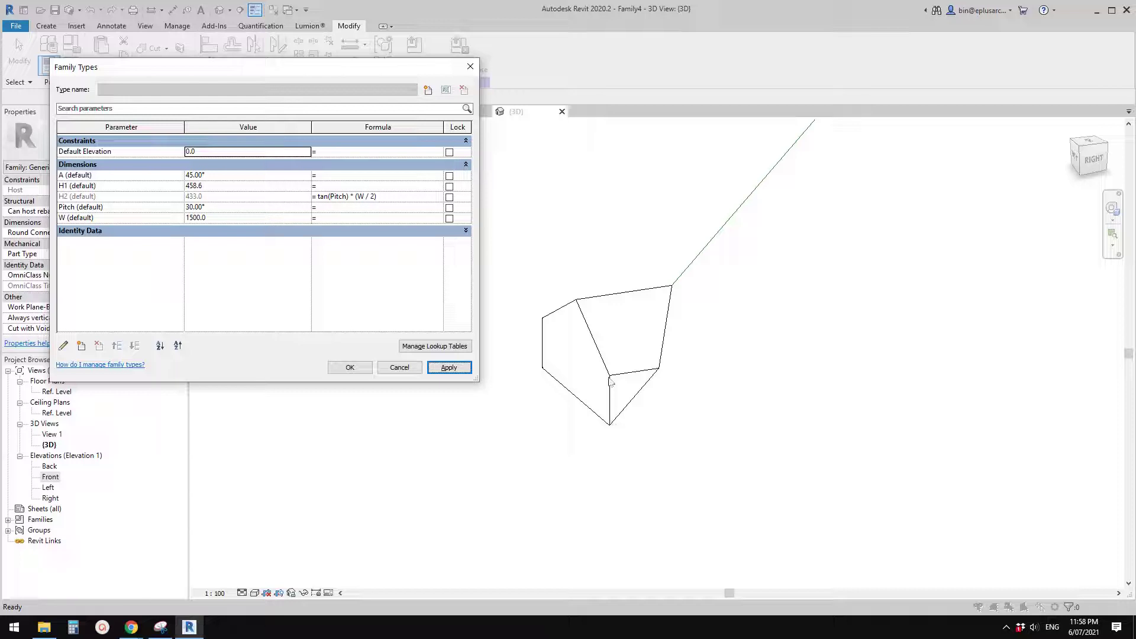
Set H1 to 1500 and W to 2000, apply and accept the family types, and inspect the dormer in 3D.
click(228, 187)
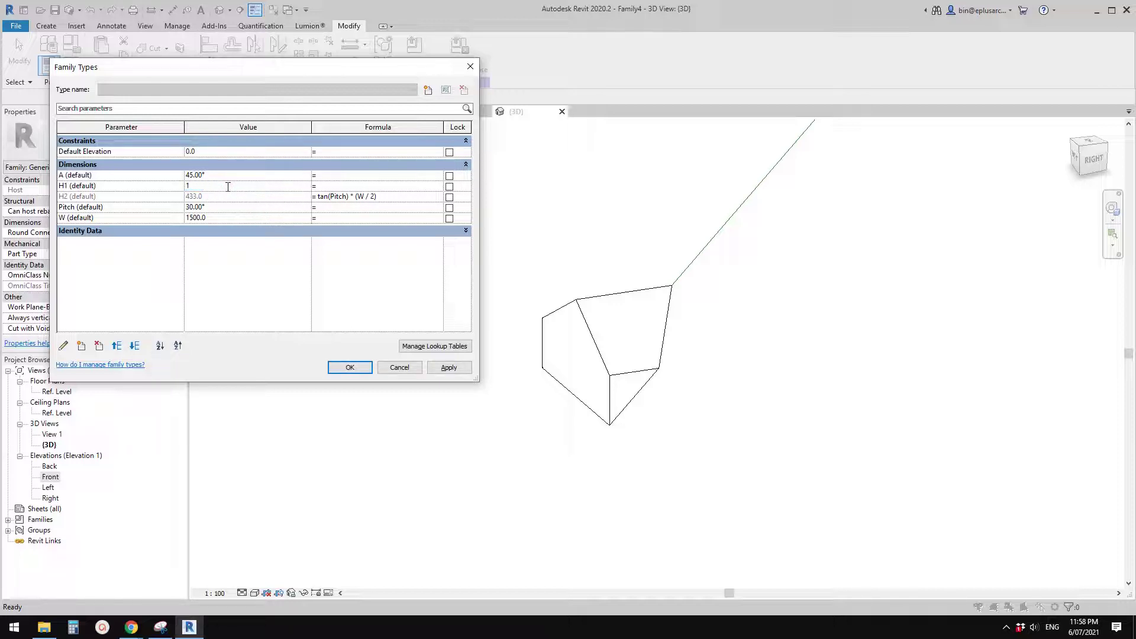
click(453, 368)
click(246, 219)
text(300)
text(2)
text(000)
click(448, 368)
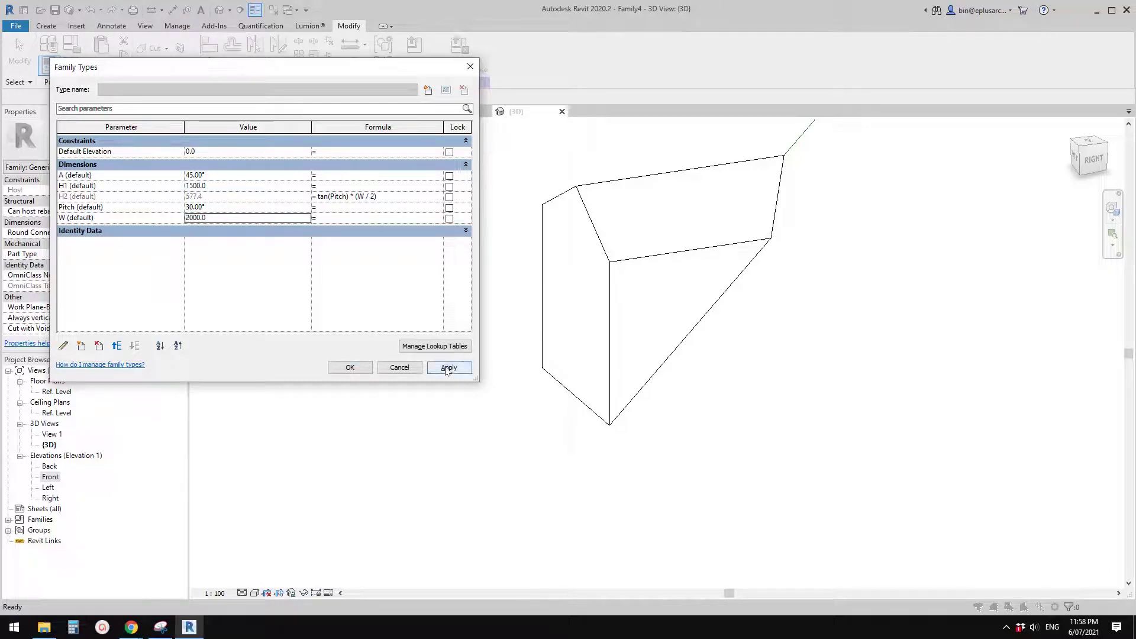
click(350, 367)
shift+middle_drag(681, 320, 722, 296)
shift+middle_drag(830, 450, 571, 272)
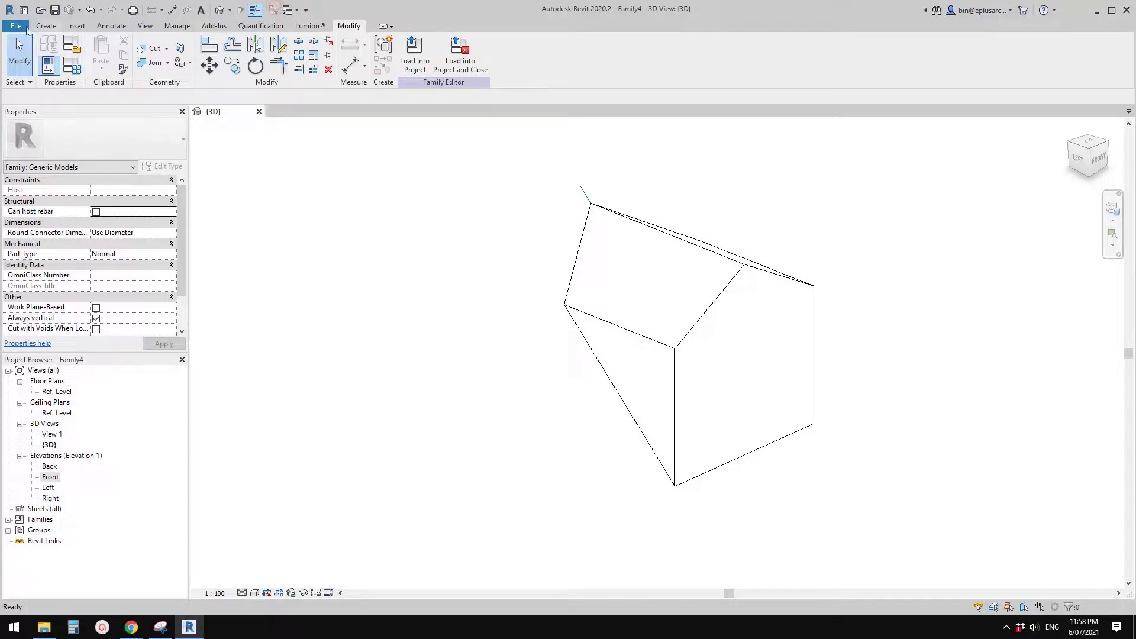
Create a new project for testing the dormer family.
click(16, 25)
click(79, 74)
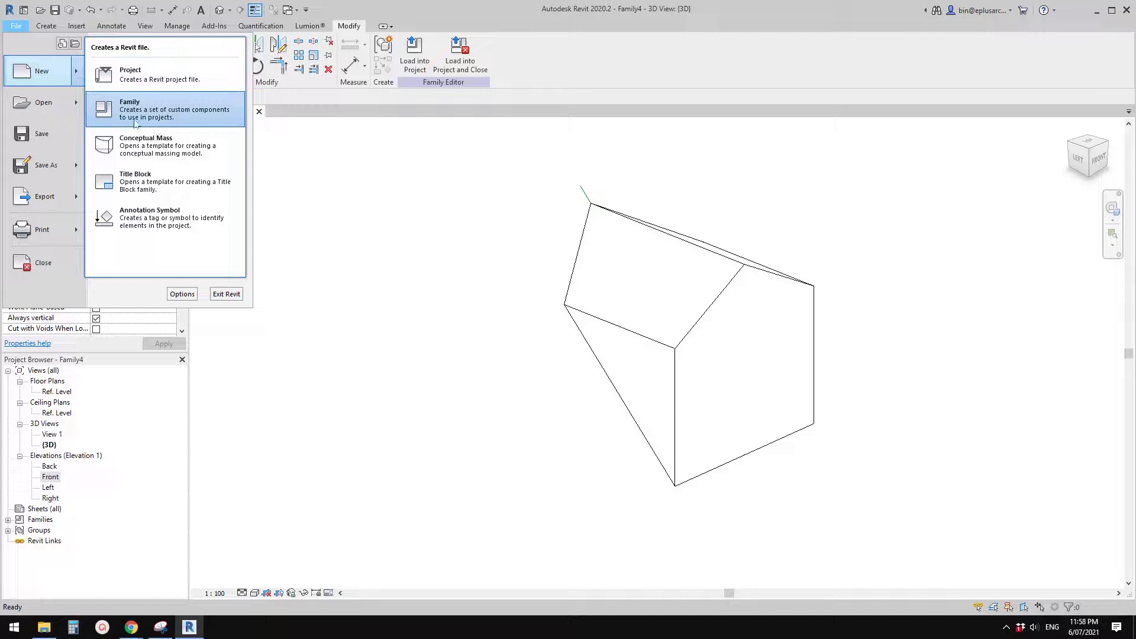
click(136, 81)
click(651, 122)
click(617, 153)
click(649, 187)
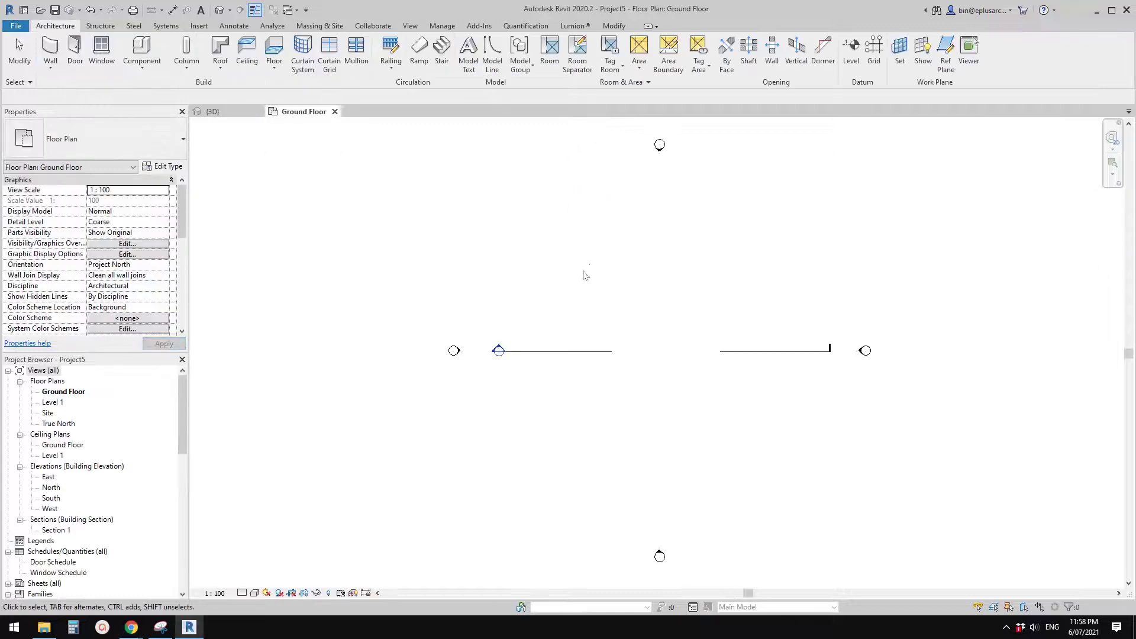
Create a roof by footprint on Level 1 from a 28000 by 16000 mm rectangle with sloped edges.
click(220, 47)
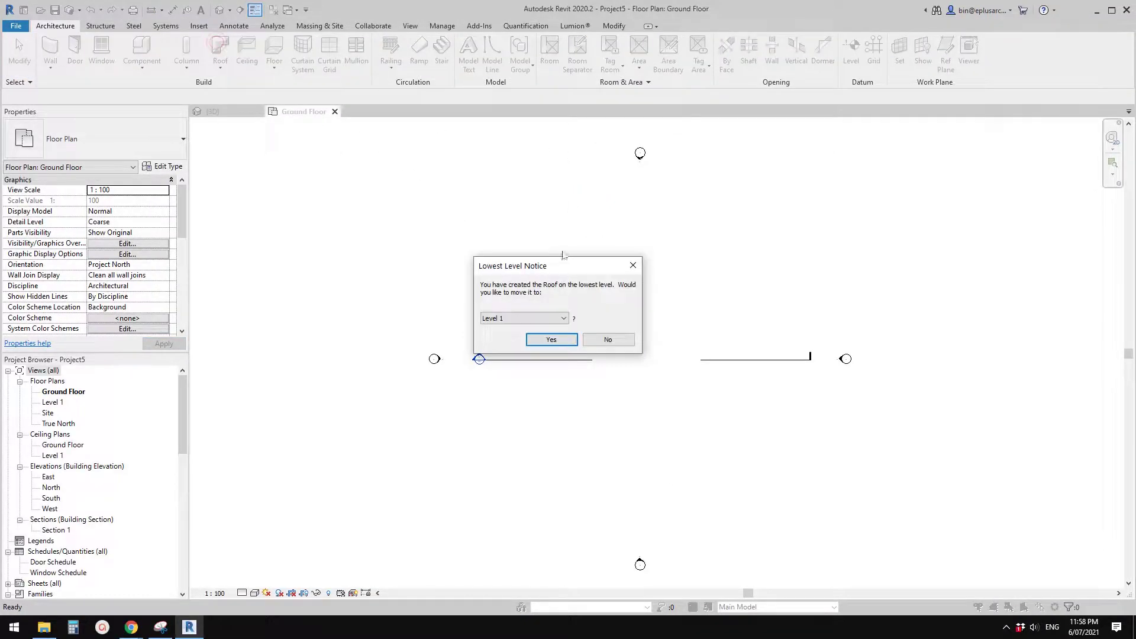
click(551, 340)
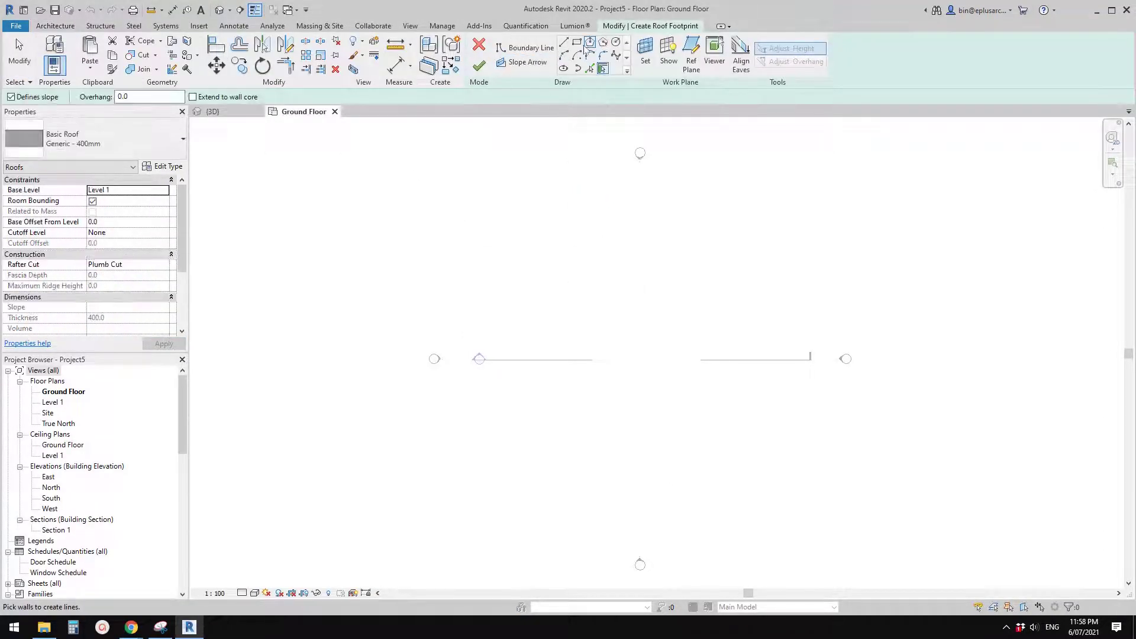
click(577, 42)
click(536, 292)
click(764, 422)
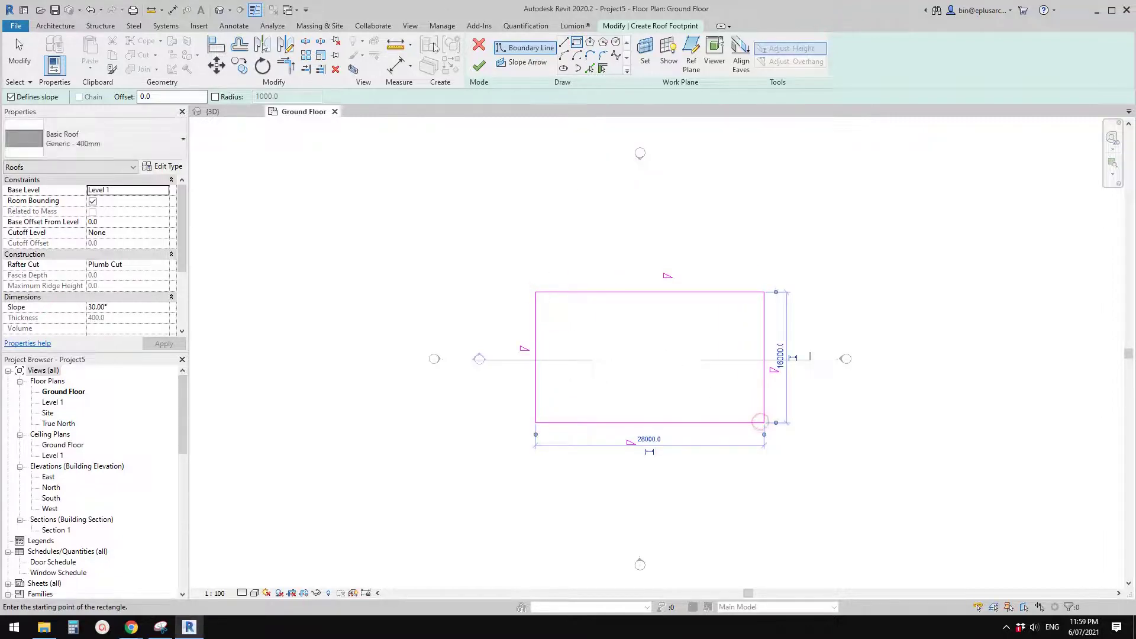
click(478, 78)
Open the project's default 3D view and set the roof's slope to 45°.
click(220, 10)
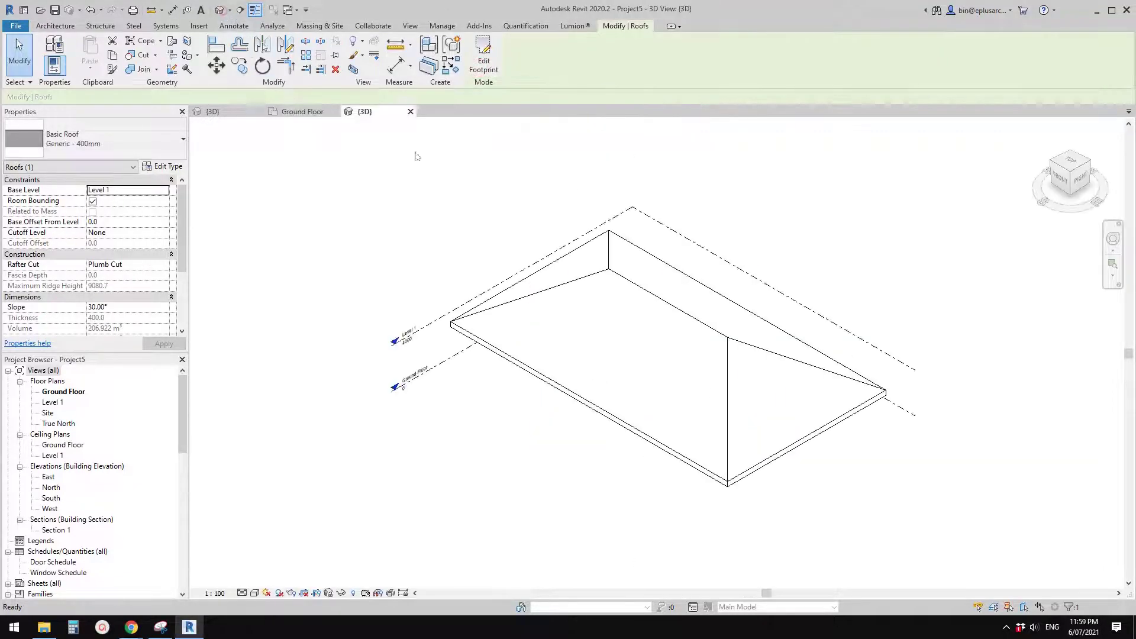
shift+middle_drag(551, 243, 601, 241)
scroll(599, 225, up, 3)
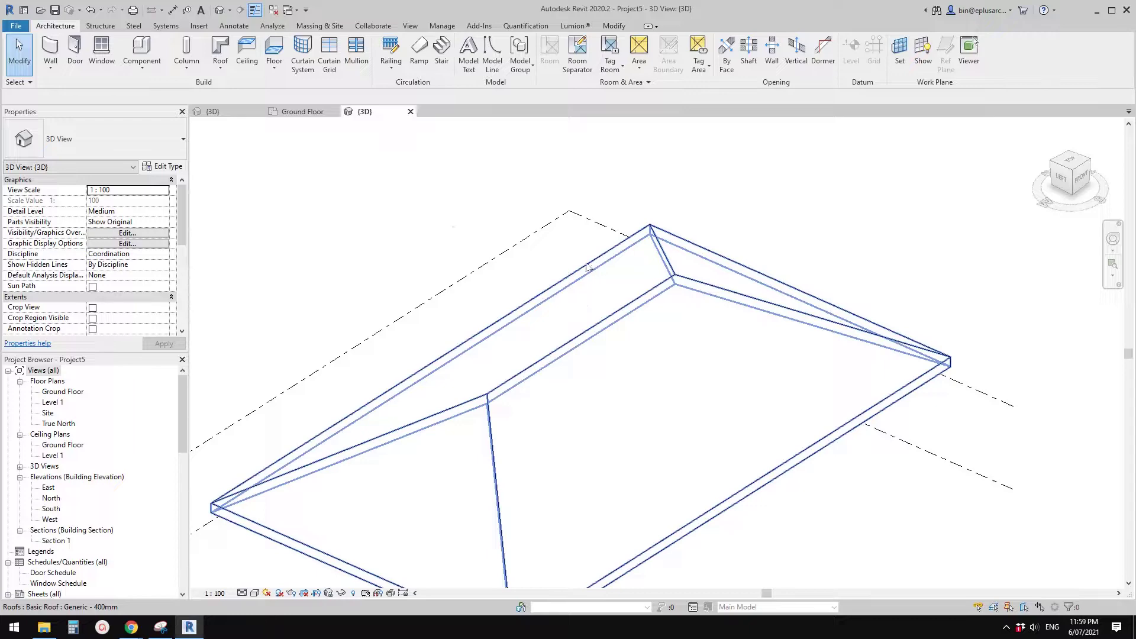
click(583, 318)
click(137, 307)
text(45)
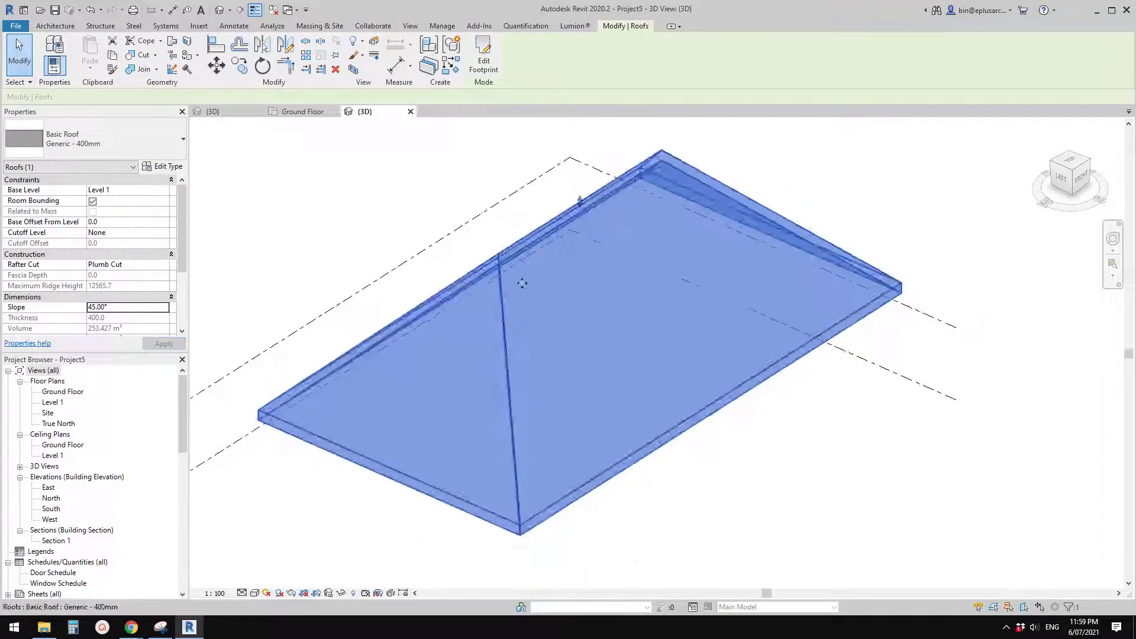
click(367, 158)
Return to the dormer family, make it work plane-based, and load it into the project.
click(233, 116)
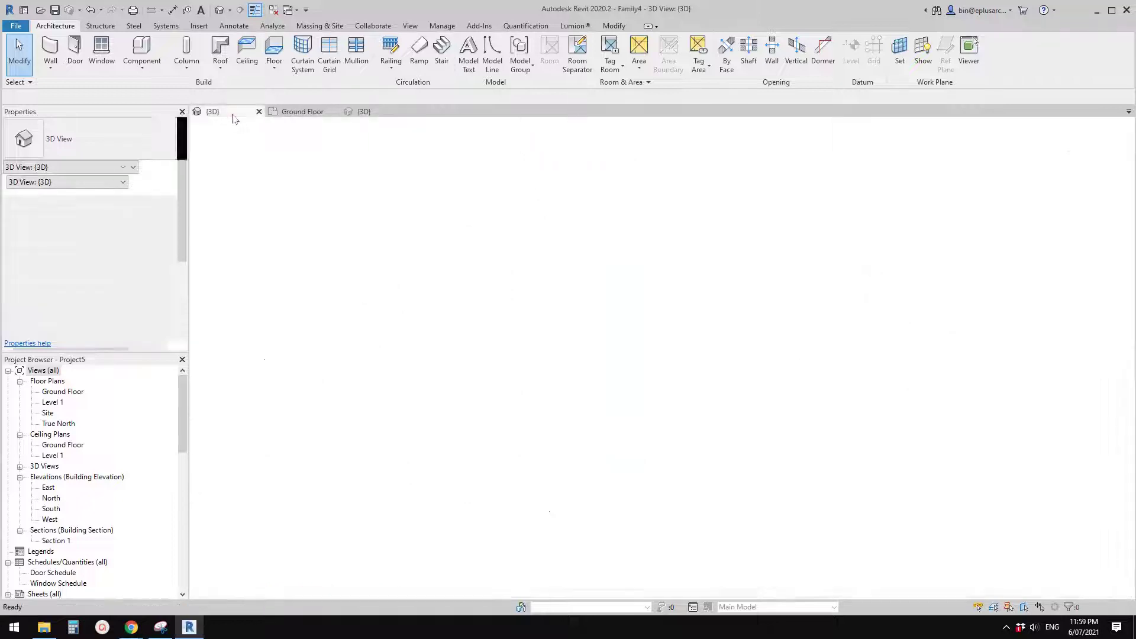
middle_drag(510, 222, 435, 259)
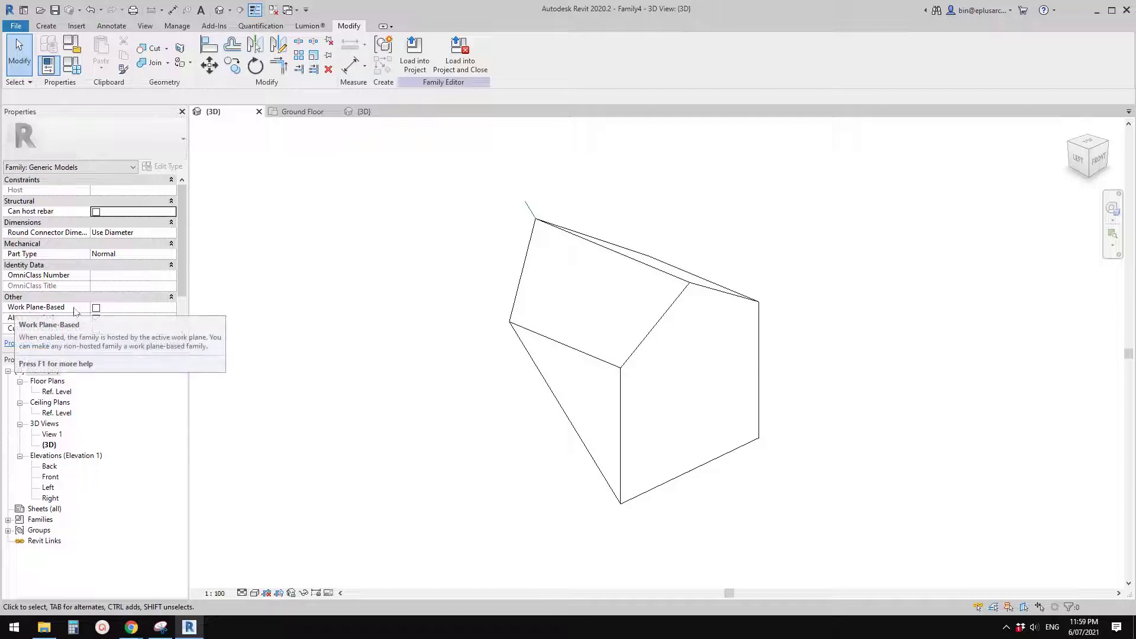
click(96, 308)
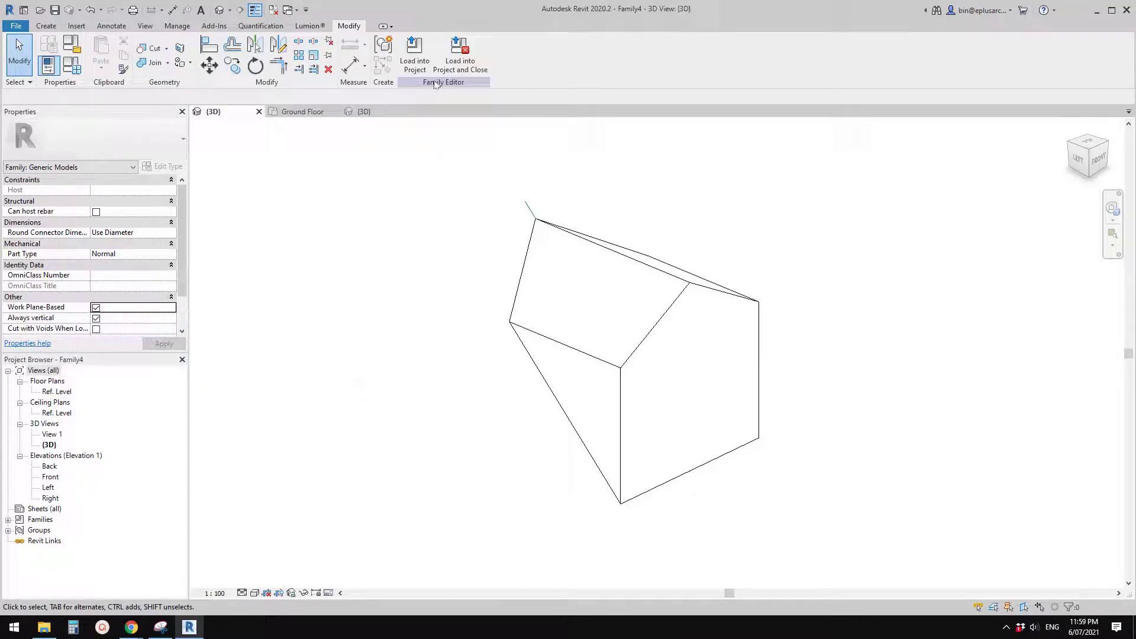
click(422, 60)
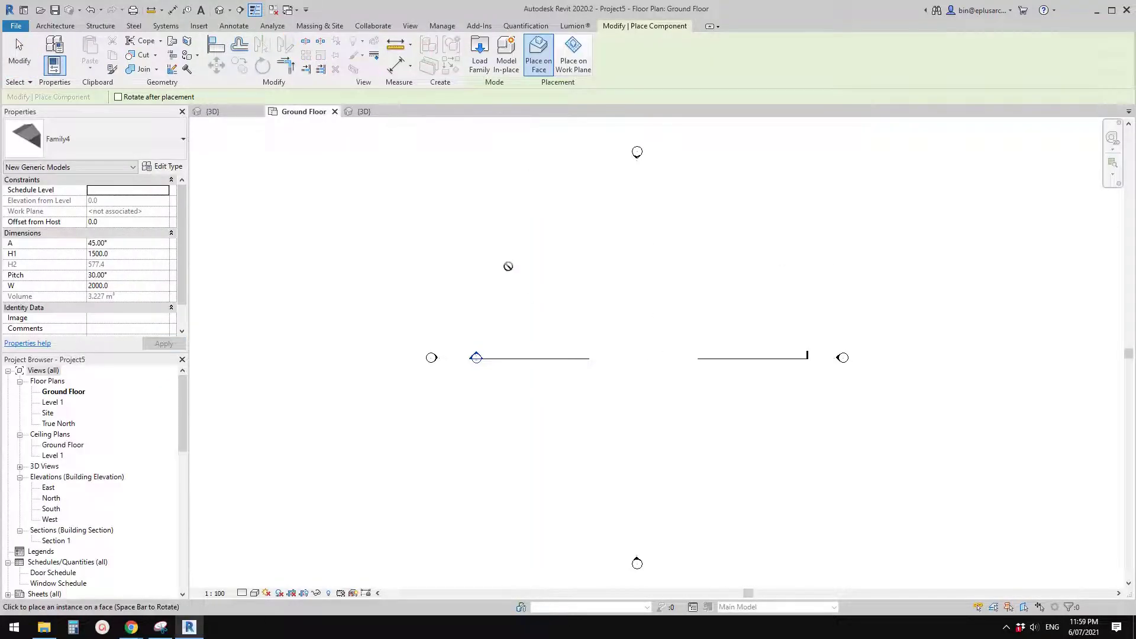
Place one dormer instance on the long front face of the roof in the 3D view, using face placement.
middle_drag(639, 278, 589, 269)
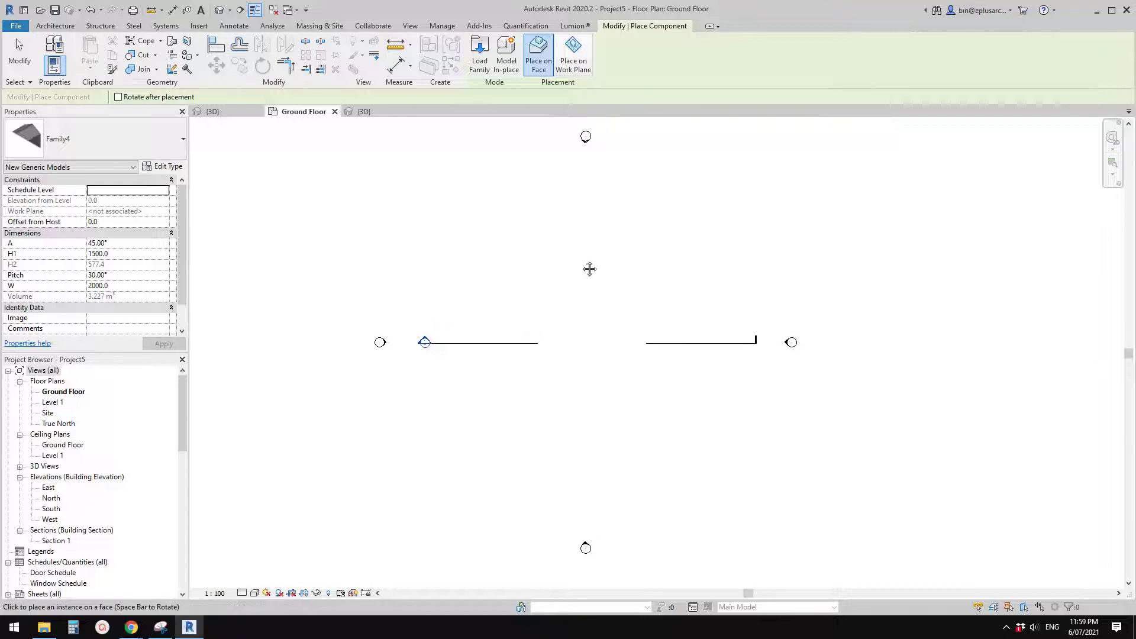
click(219, 10)
shift+middle_drag(568, 337, 566, 370)
middle_drag(659, 355, 580, 357)
middle_drag(611, 302, 582, 349)
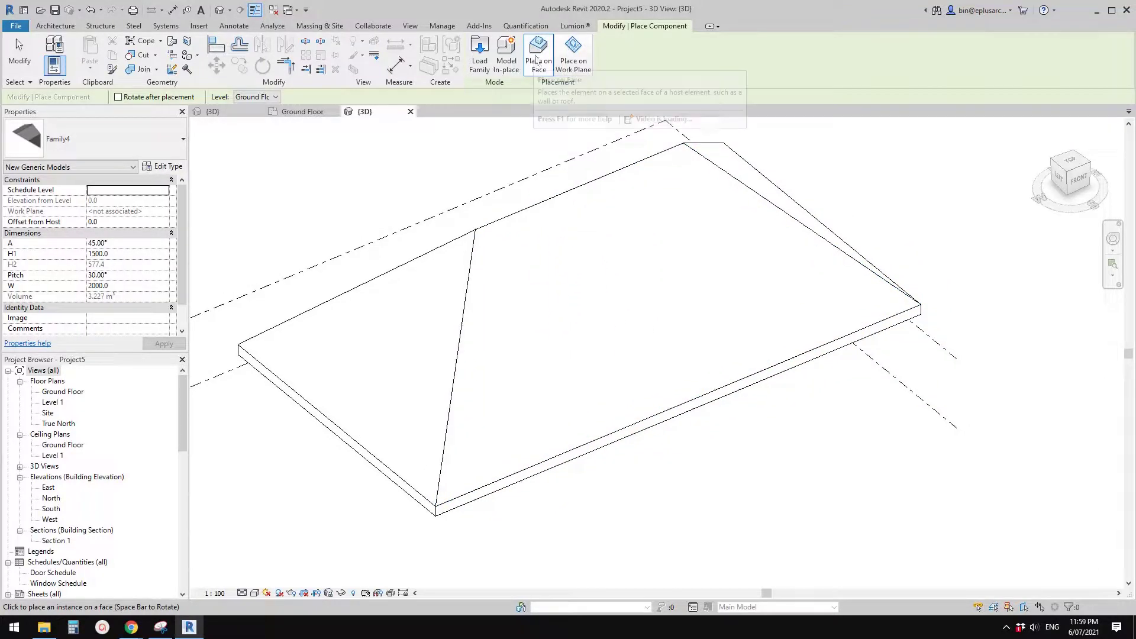
scroll(595, 350, down, 1)
shift+middle_drag(593, 352, 610, 335)
scroll(605, 357, down, 1)
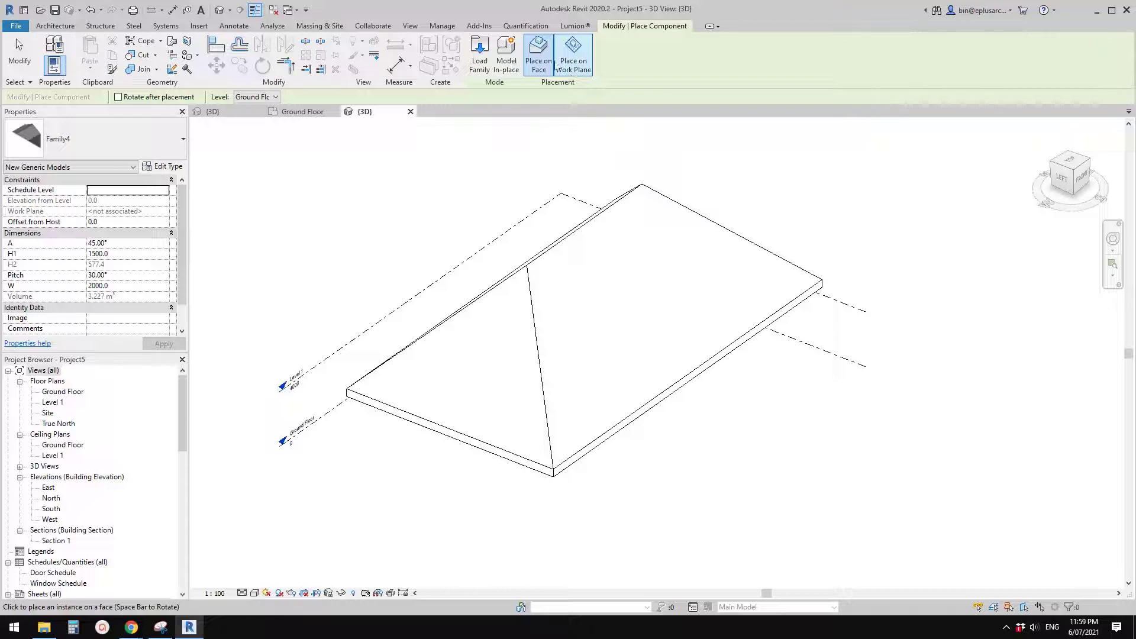
shift+middle_drag(681, 249, 533, 283)
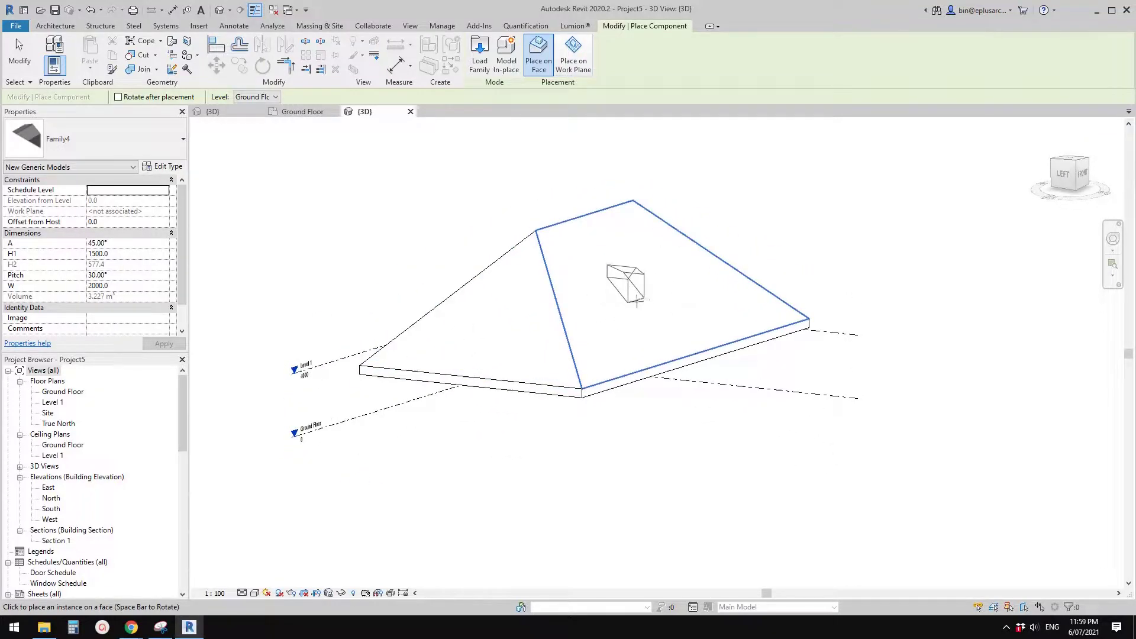
click(635, 320)
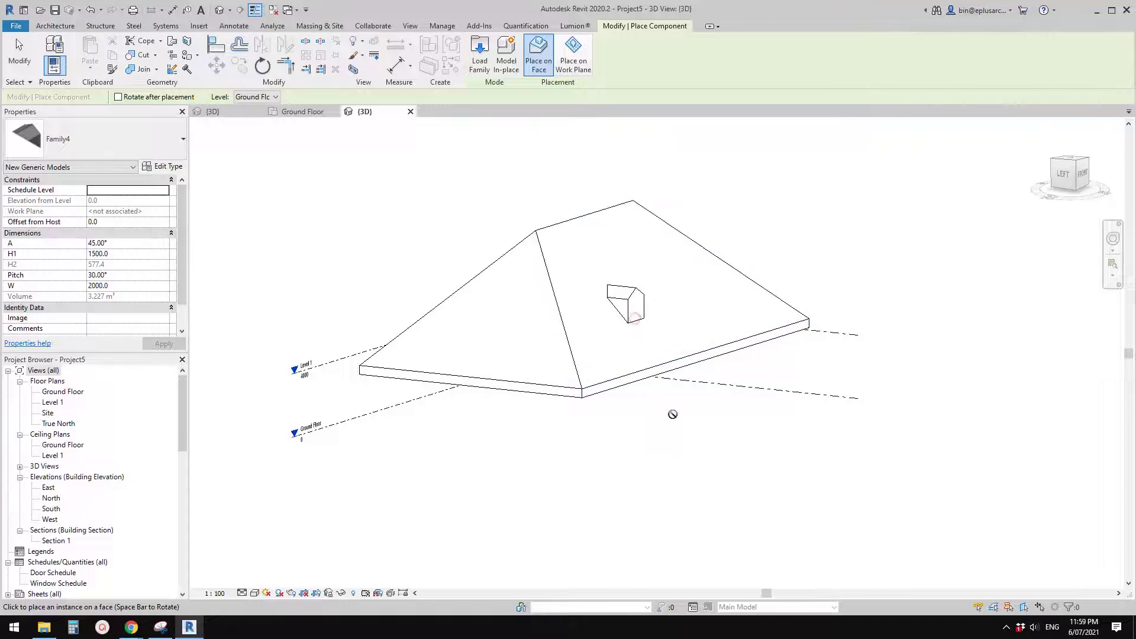
key(Escape)
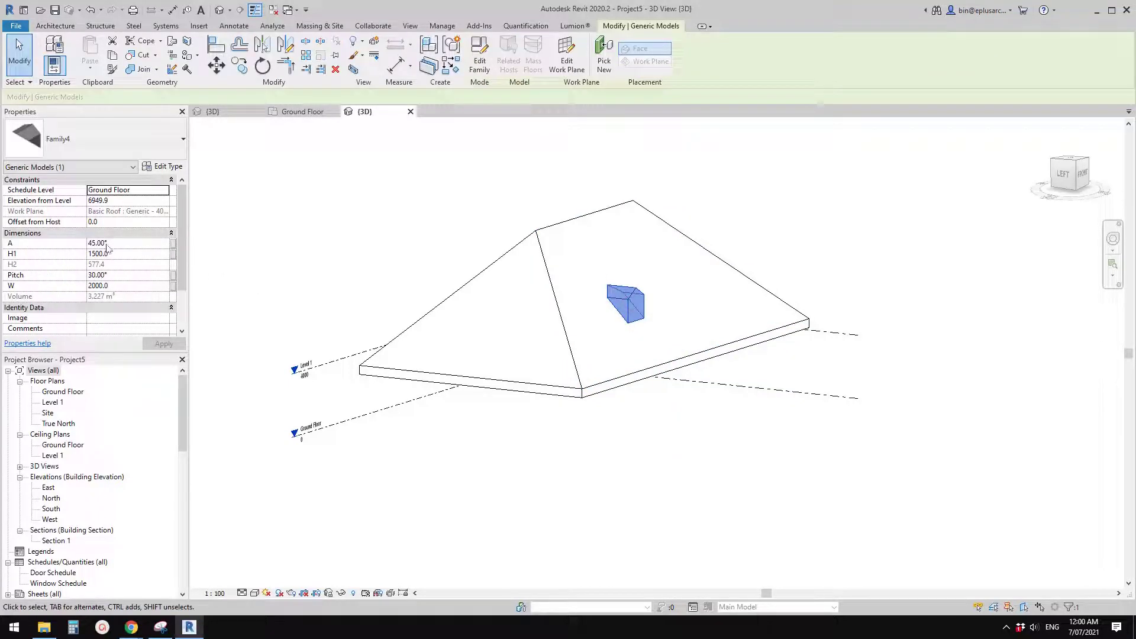
Set the roof's slope to 30° with the dormer in place.
shift+middle_drag(657, 308, 615, 331)
scroll(599, 286, up, 5)
click(410, 235)
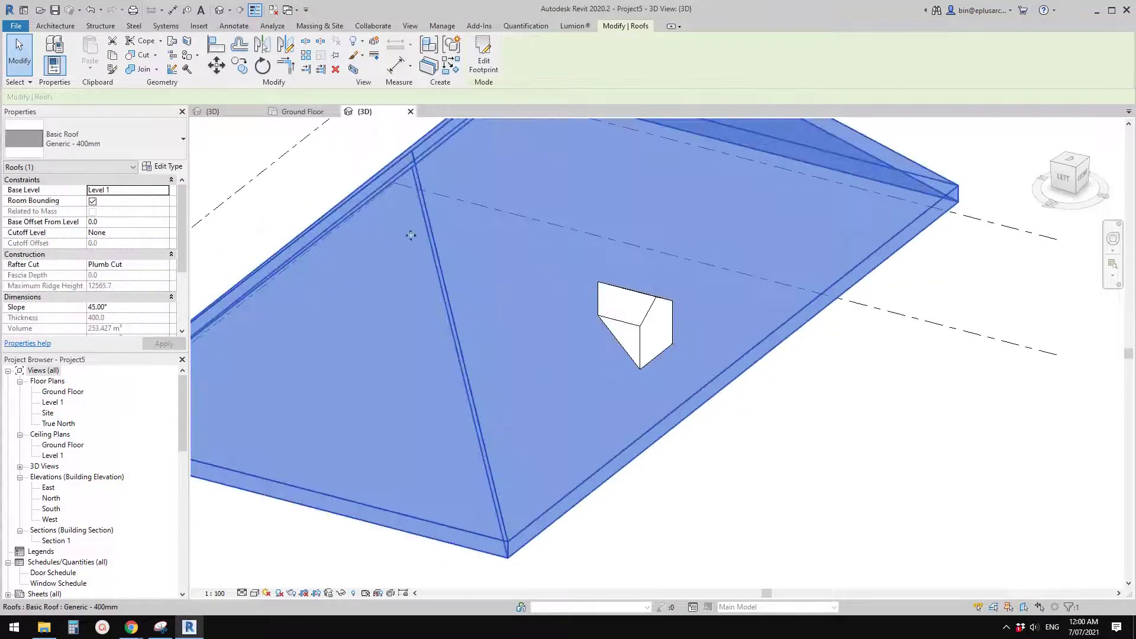
click(130, 306)
text(30)
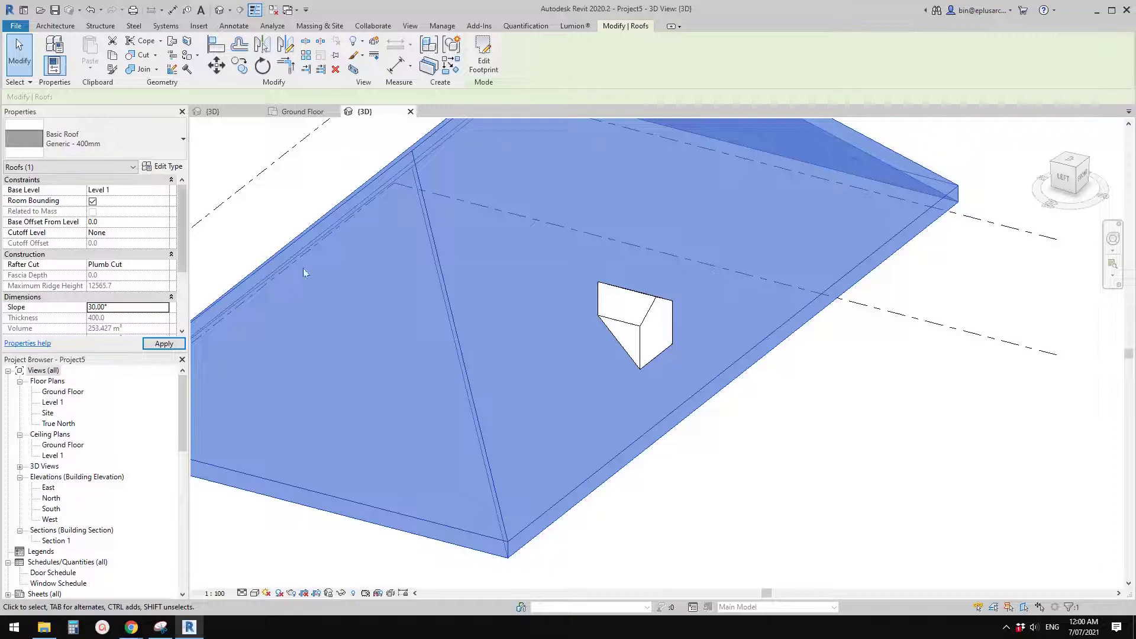
key(Return)
Set the placed dormer's angle A to 30° and inspect how it sits on the roof.
drag(712, 327, 606, 279)
shift+middle_drag(605, 280, 724, 281)
click(130, 243)
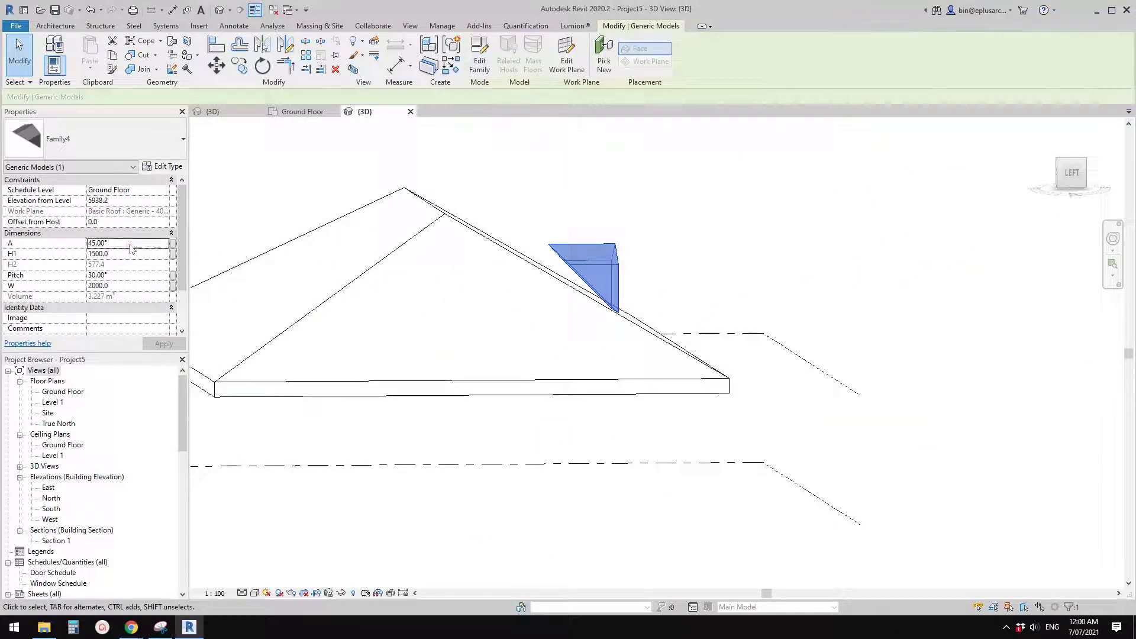
text(30)
key(Return)
shift+middle_drag(687, 243, 657, 327)
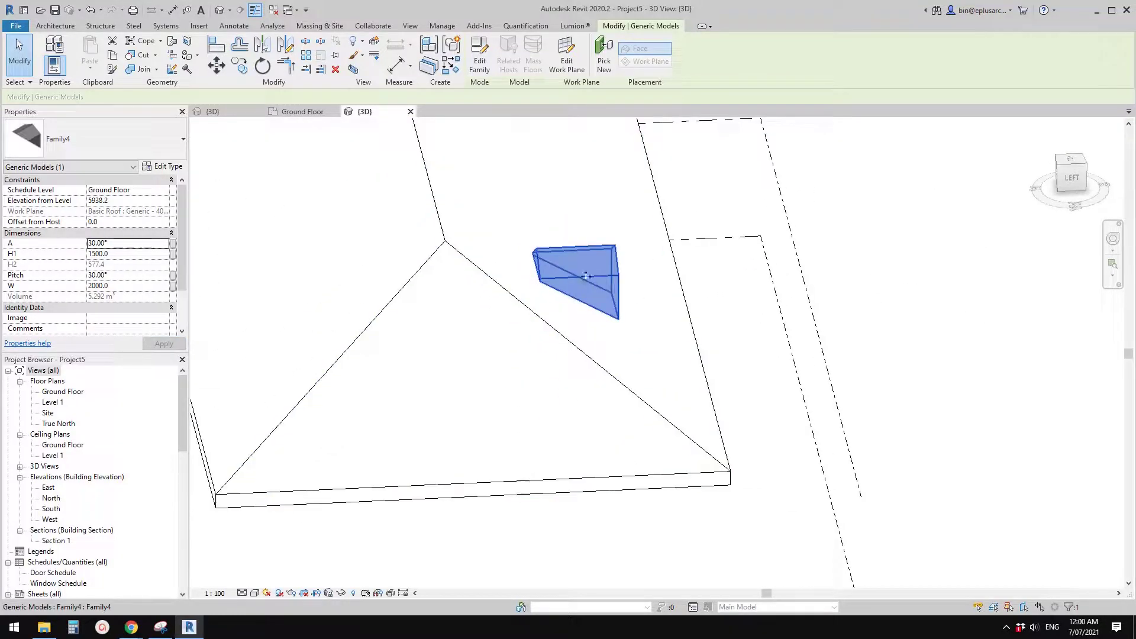
shift+middle_drag(538, 266, 574, 289)
key(Escape)
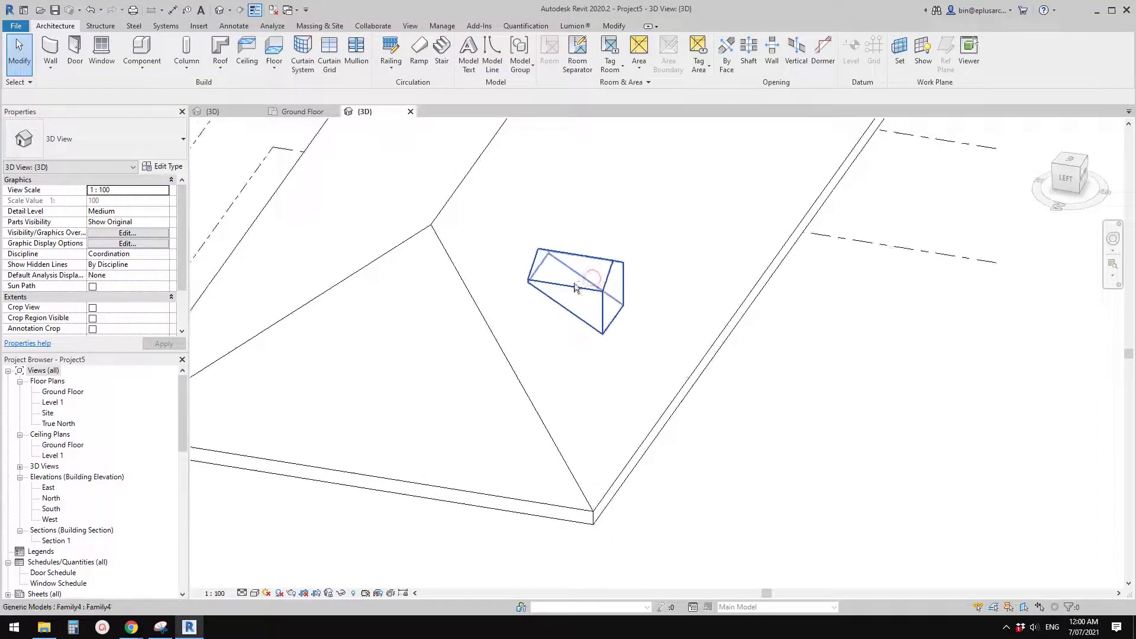
Edit the dormer family, stretch its solid extrusion to an extrusion end of -4962.5, and reload it into the project, overwriting the existing version.
click(583, 286)
click(481, 59)
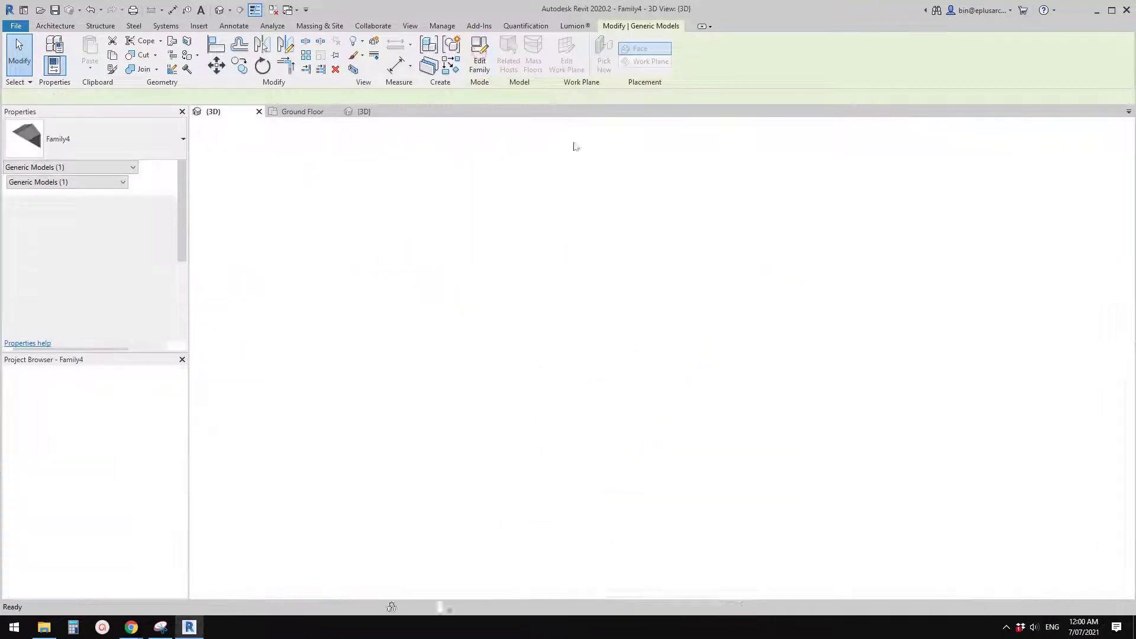
shift+middle_drag(665, 327, 744, 325)
click(662, 310)
scroll(646, 336, down, 1)
drag(650, 313, 504, 297)
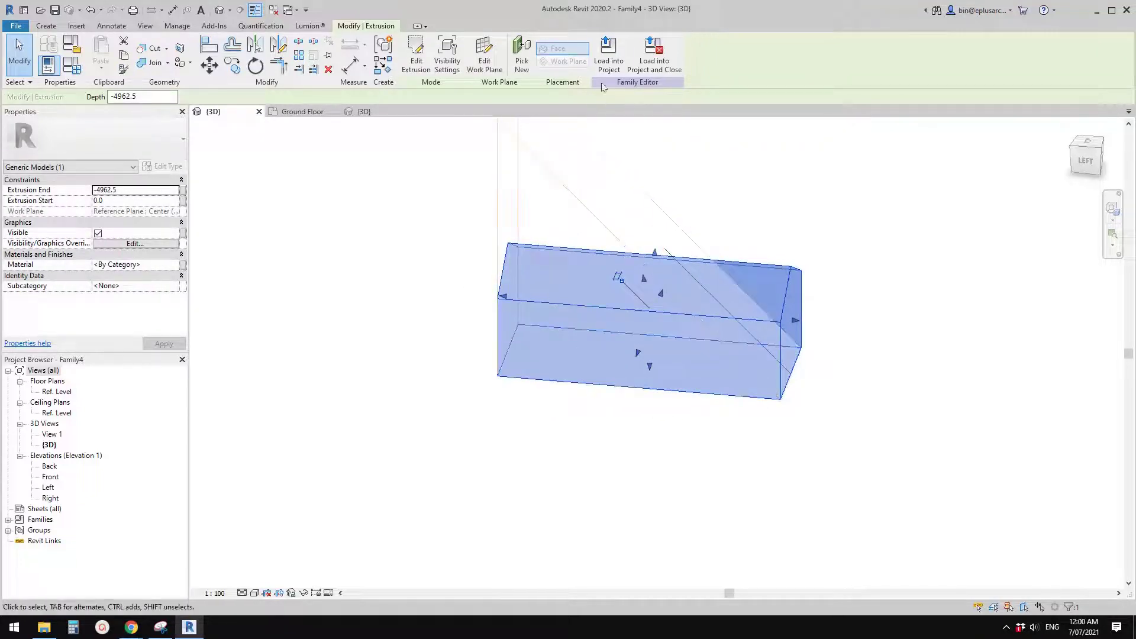
click(608, 54)
click(604, 277)
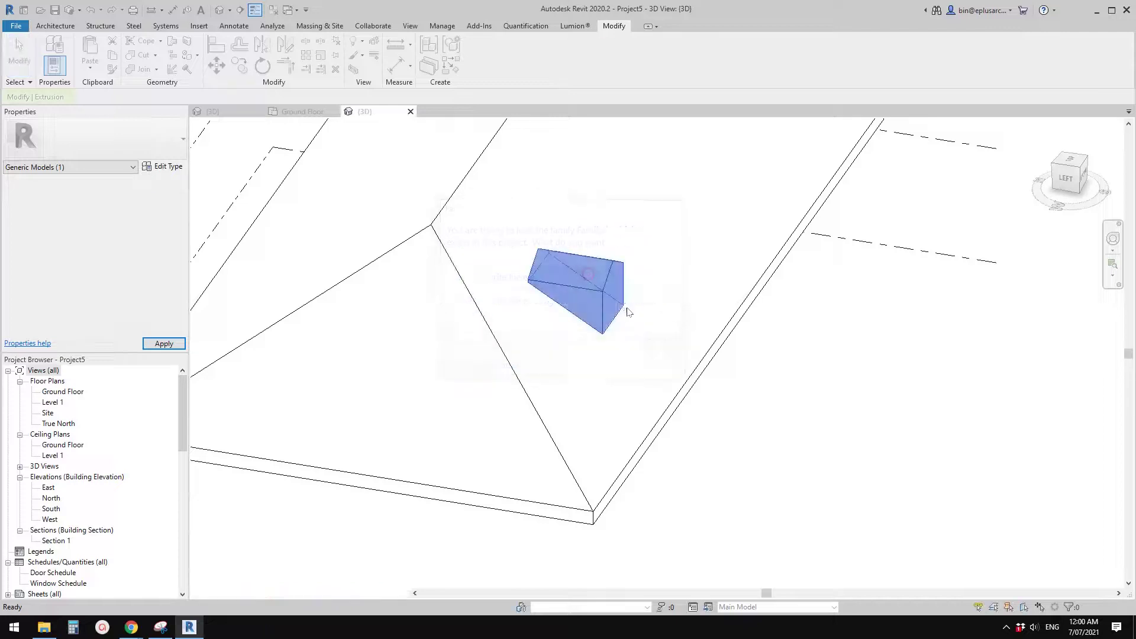
Move the dormer around on the front roof face and check how it meets the roof from several angles.
shift+middle_drag(588, 299, 619, 231)
shift+middle_drag(720, 283, 627, 314)
drag(625, 318, 642, 355)
shift+middle_drag(642, 356, 646, 329)
drag(615, 325, 595, 279)
drag(629, 339, 566, 317)
drag(610, 347, 633, 342)
shift+middle_drag(710, 332, 654, 375)
key(Escape)
scroll(654, 373, up, 1)
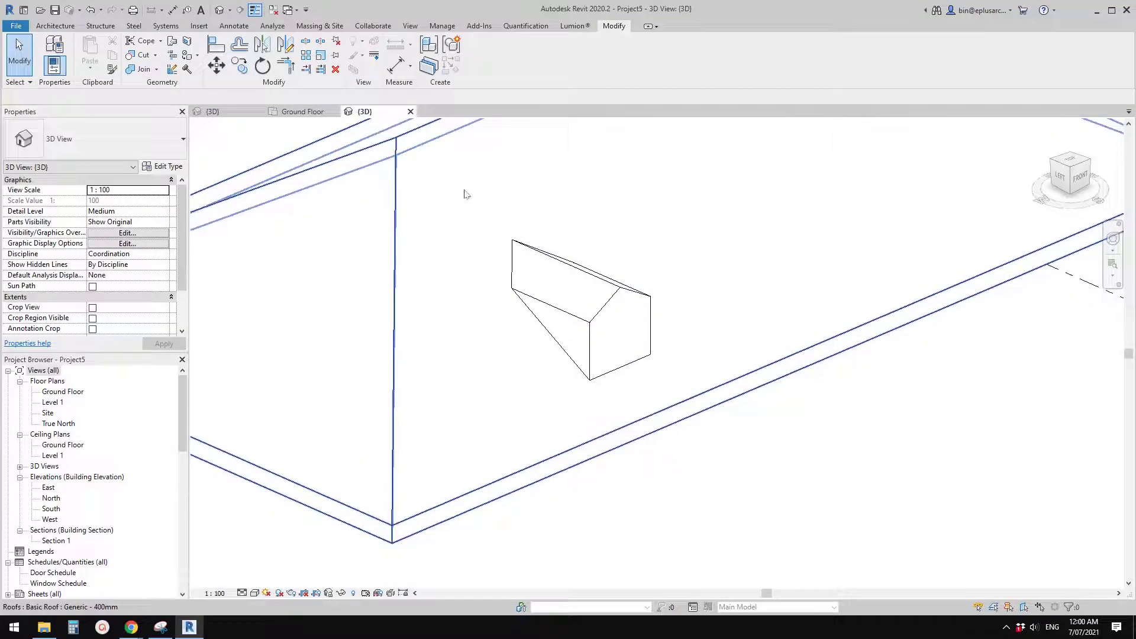
Create Generic 100mm walls by picking the front and side faces of the dormer mass.
click(55, 26)
click(50, 66)
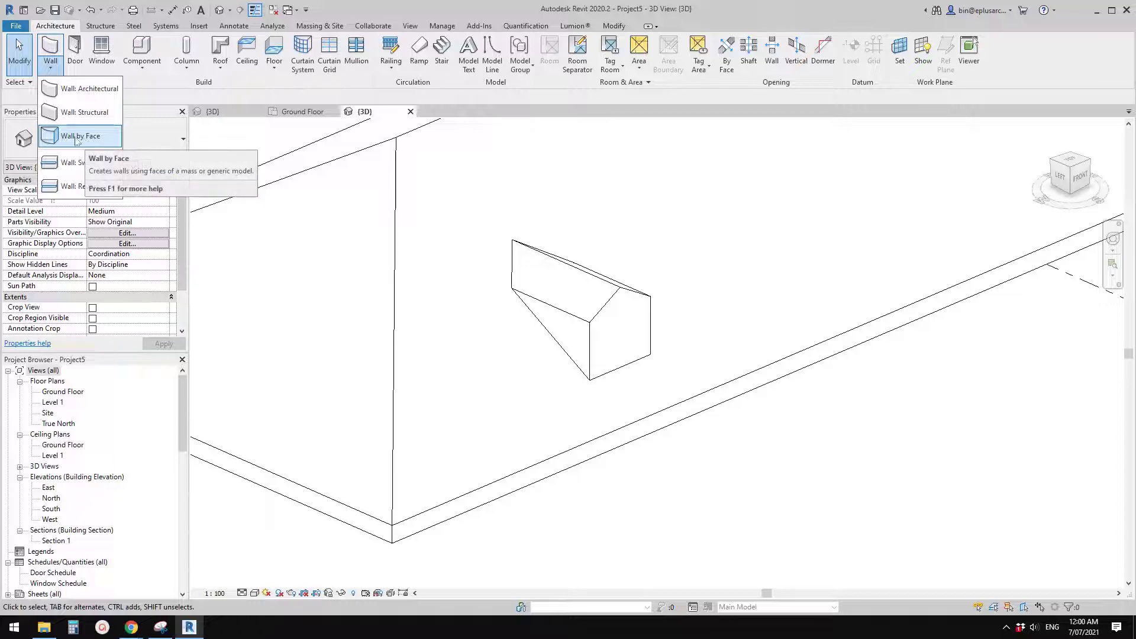
click(89, 88)
click(95, 139)
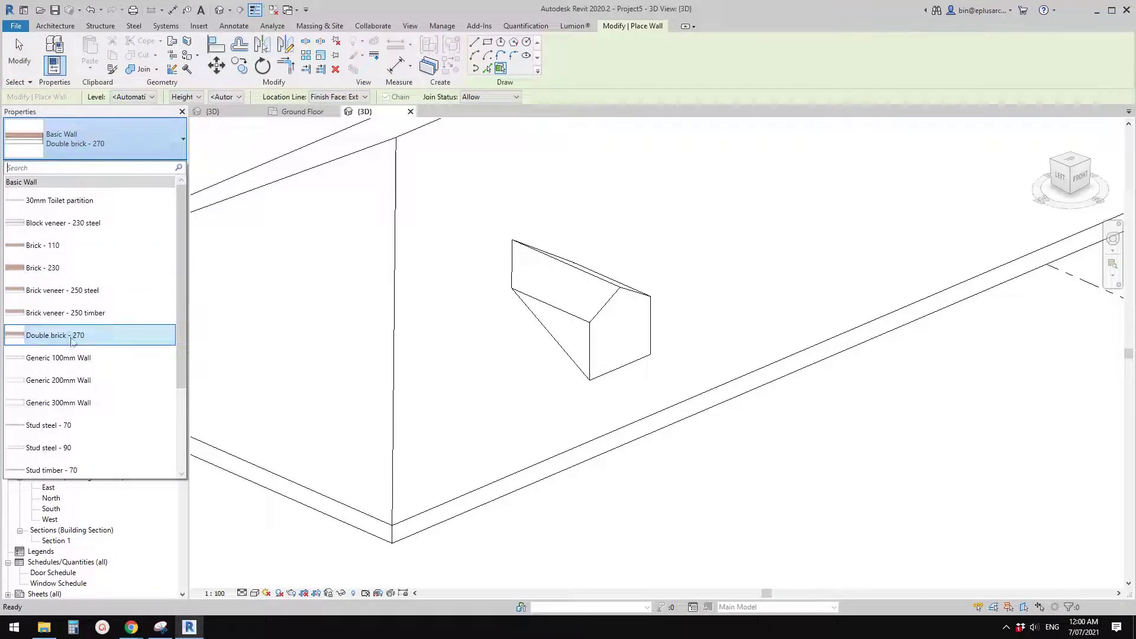
click(76, 358)
shift+middle_drag(530, 347, 592, 331)
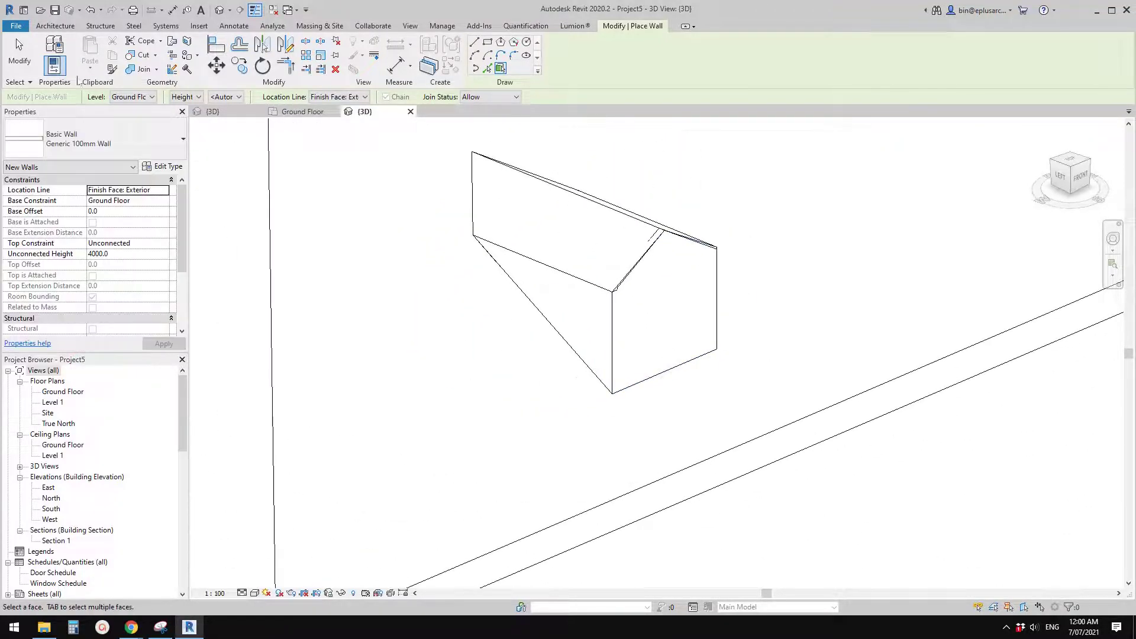
Create a Generic - 125mm roof by face on the two sloping top faces of the dormer mass.
click(54, 26)
click(220, 70)
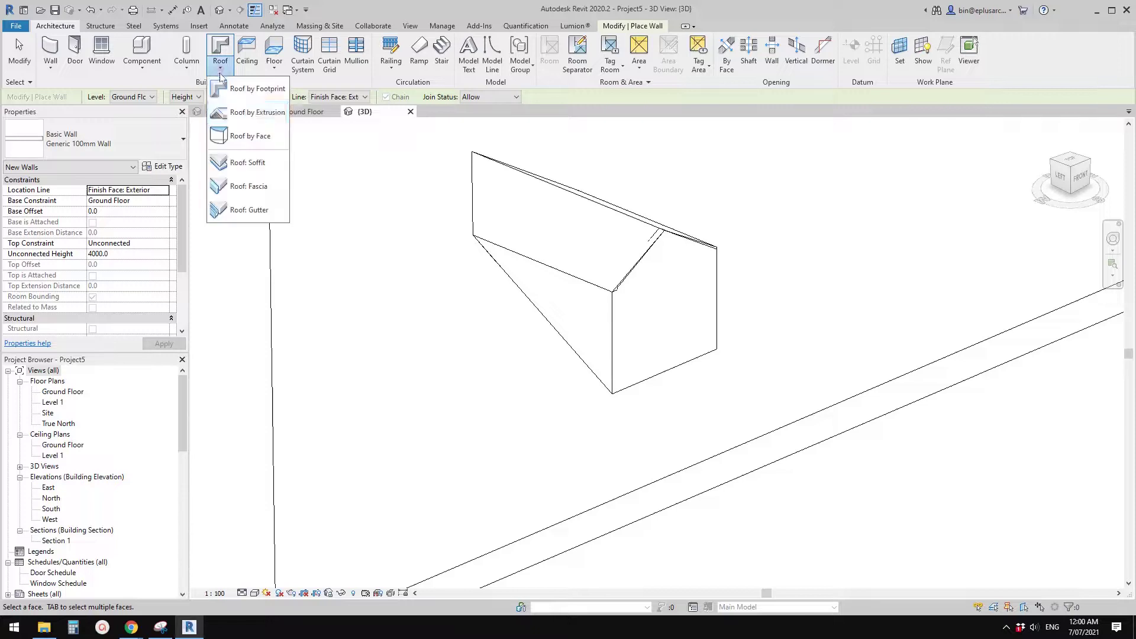
click(248, 136)
shift+middle_drag(613, 261, 539, 255)
click(536, 251)
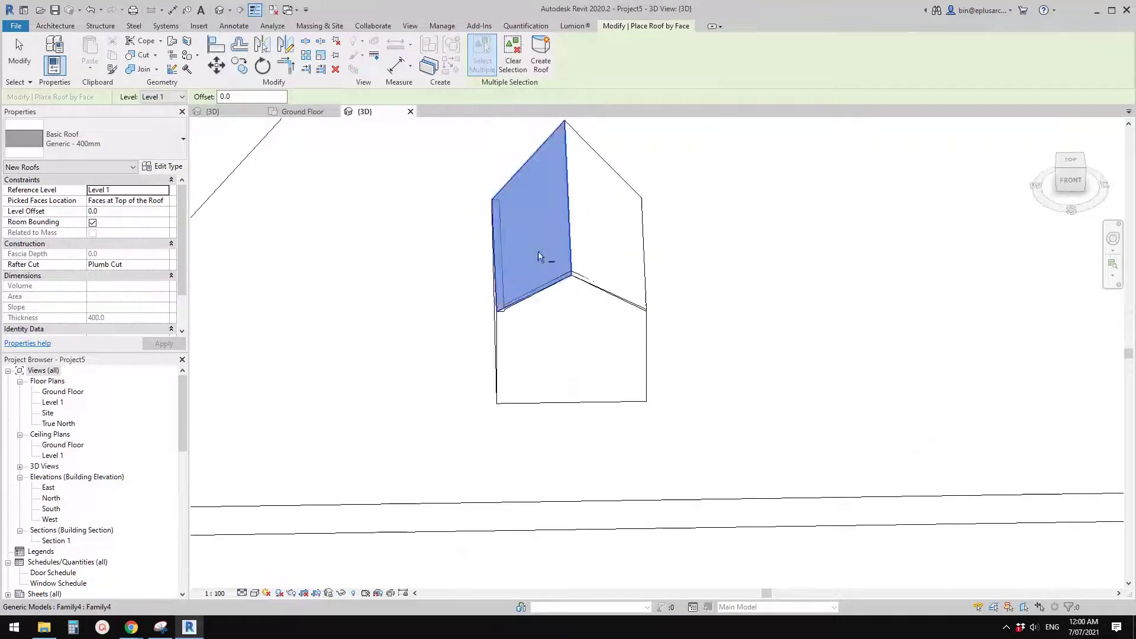
click(604, 244)
click(115, 137)
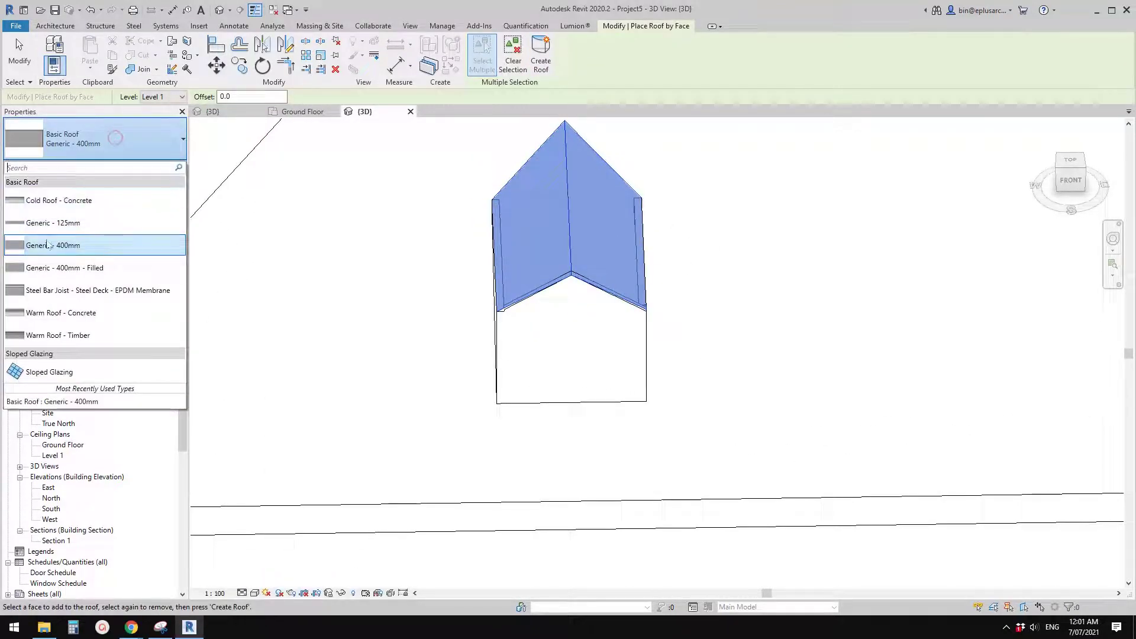
click(51, 225)
click(540, 57)
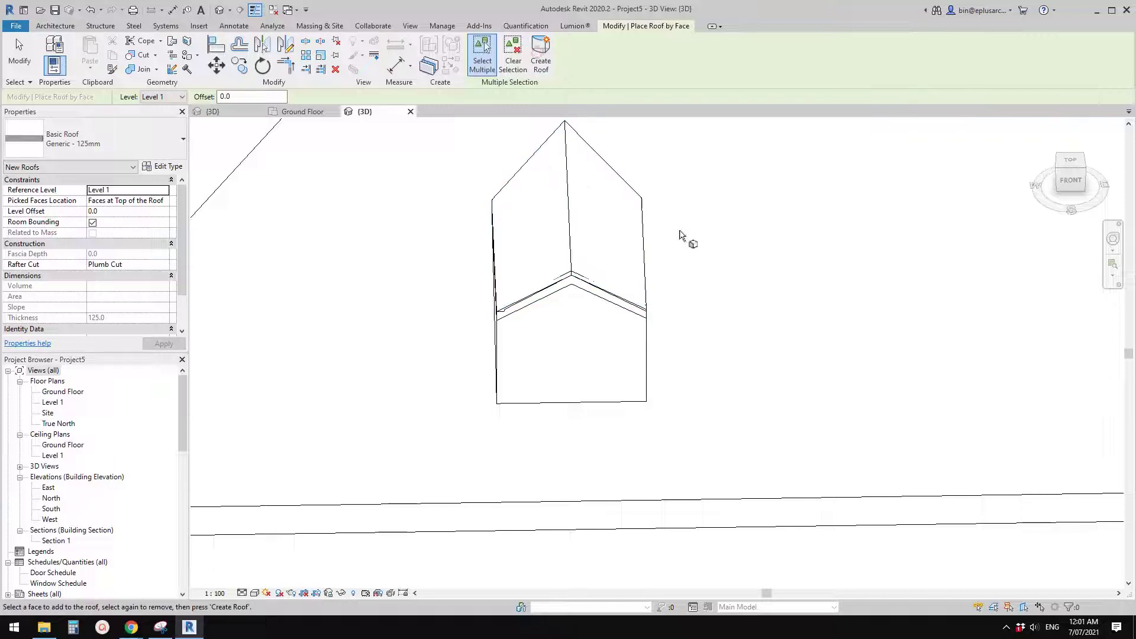
key(Escape)
Move the dormer mass sideways along the roof, clear of the new walls and roof, and inspect those elements.
shift+middle_drag(685, 233, 639, 288)
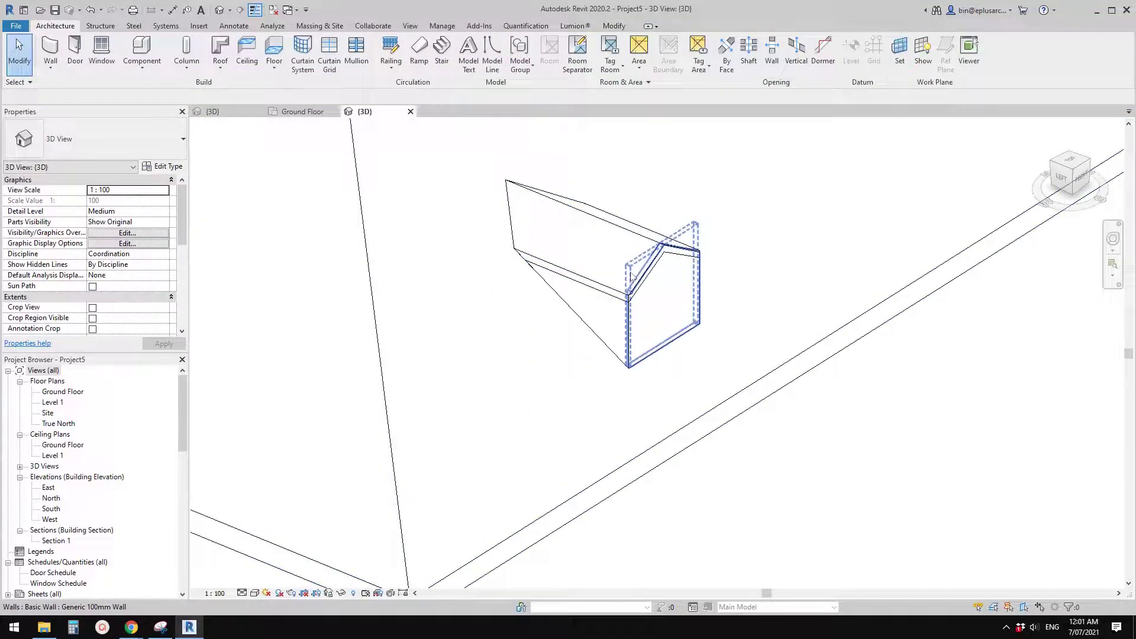
drag(631, 276, 789, 208)
click(596, 246)
scroll(646, 271, up, 2)
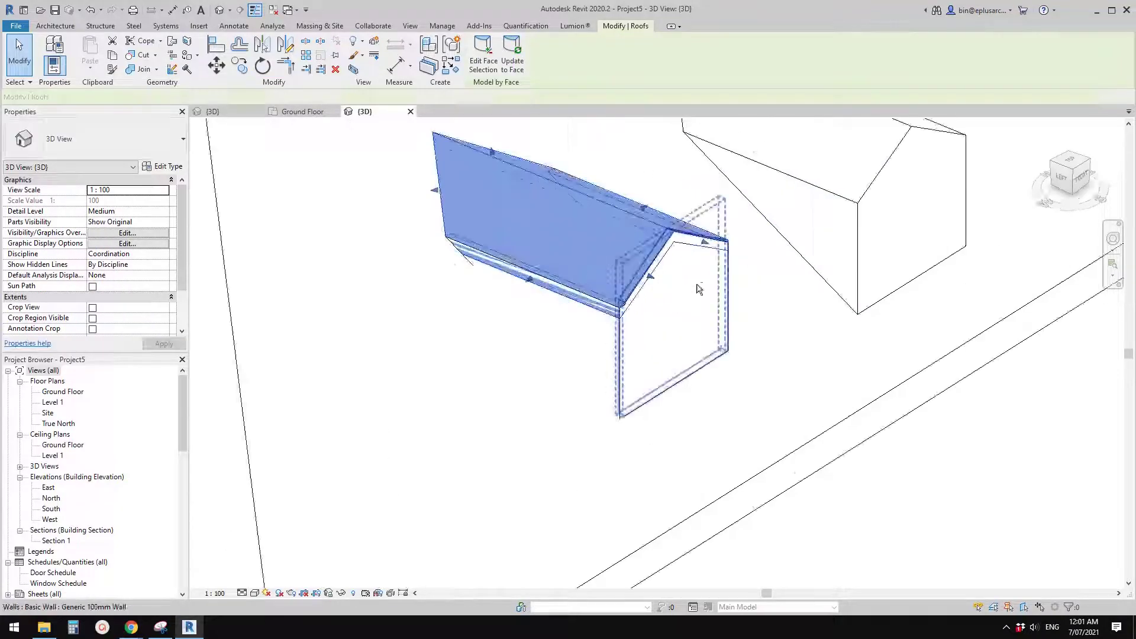
shift+middle_drag(697, 289, 697, 183)
scroll(707, 237, up, 1)
shift+middle_drag(698, 251, 613, 274)
click(641, 302)
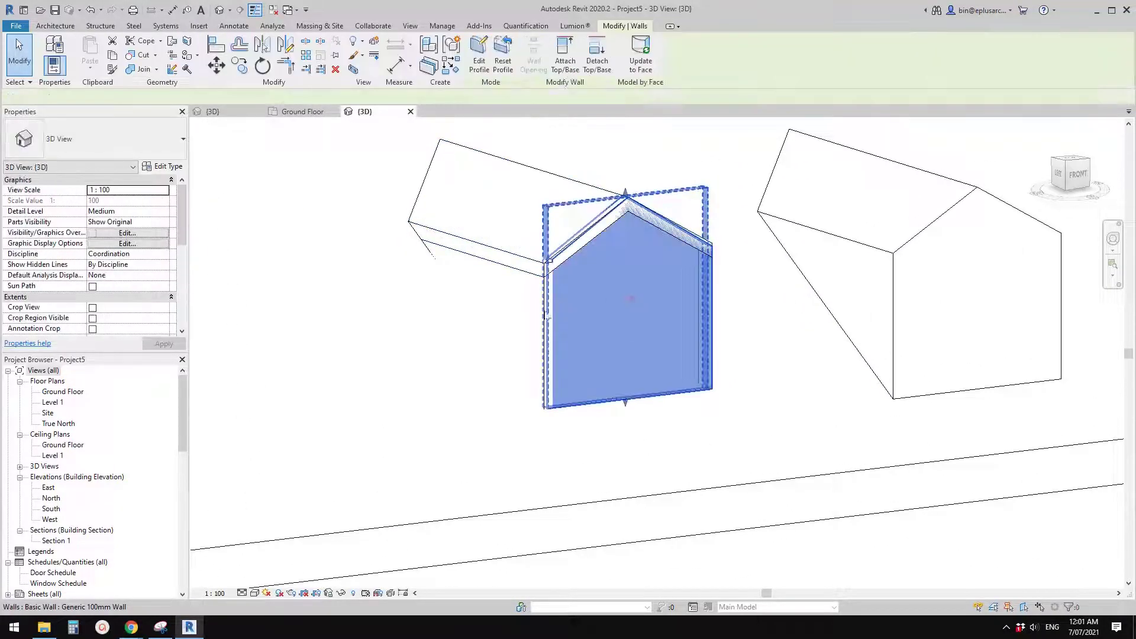
key(Escape)
Attach the tops of the dormer's front and side walls to the dormer roof, unjoining the conflicting elements.
click(579, 287)
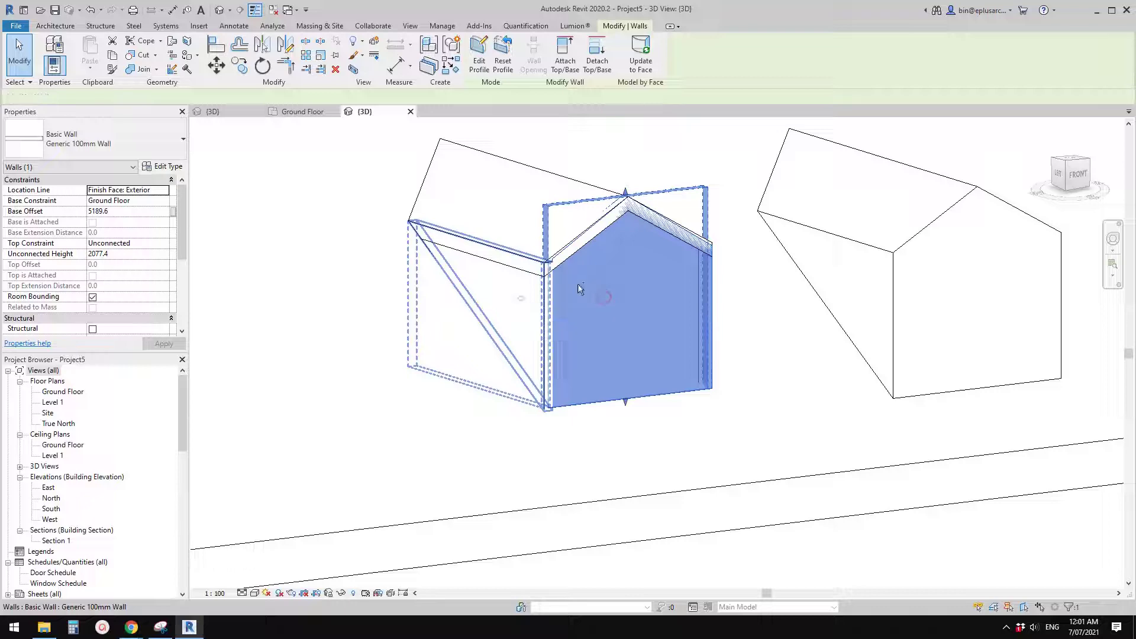
ctrl+click(521, 298)
click(564, 55)
click(525, 198)
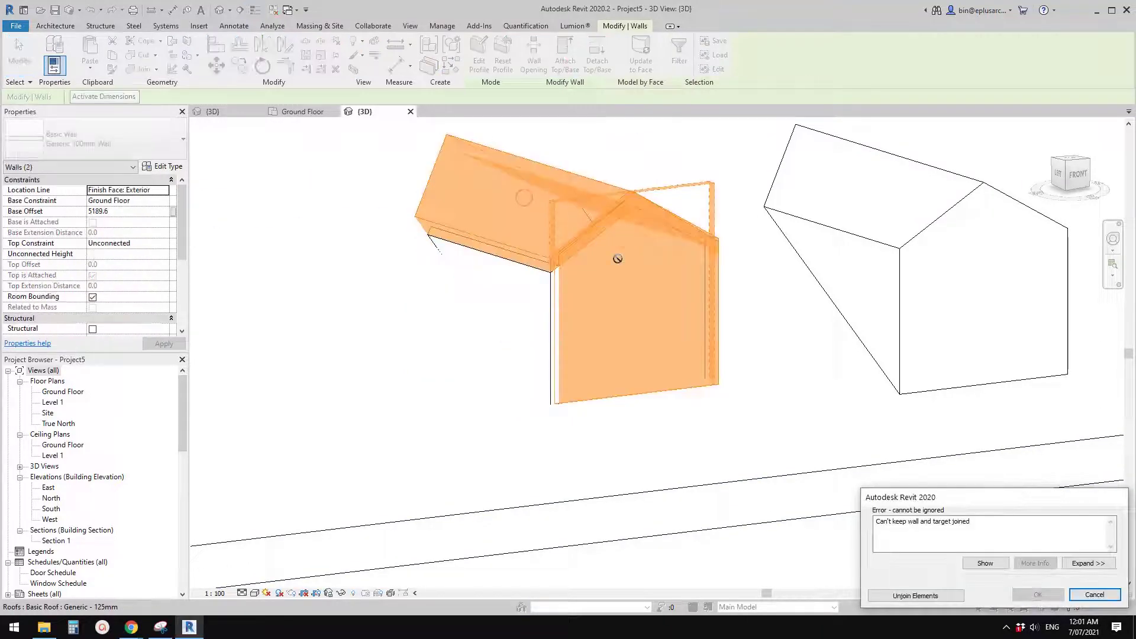
click(951, 597)
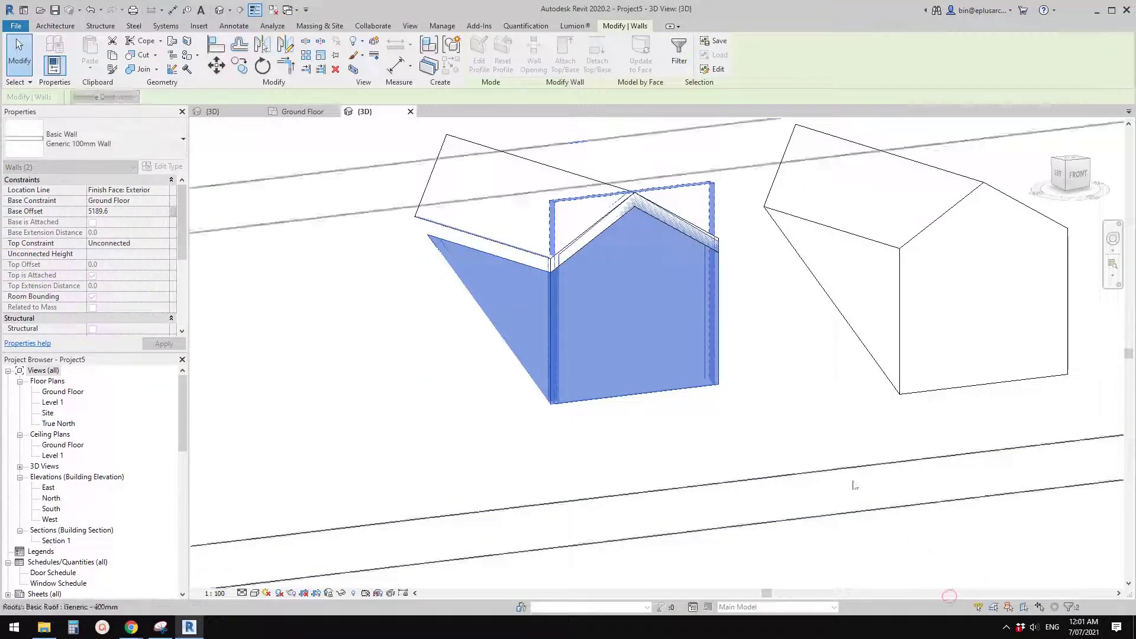
shift+middle_drag(855, 483, 629, 396)
key(Escape)
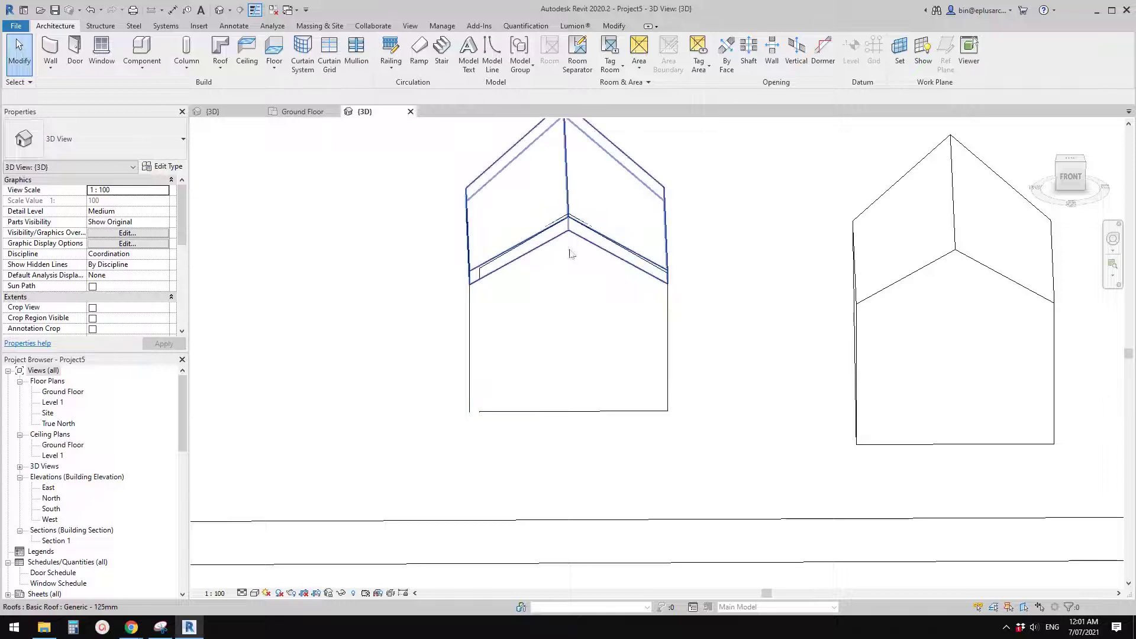
Reset the dormer front wall's profile and attach its top to the dormer roof.
click(586, 276)
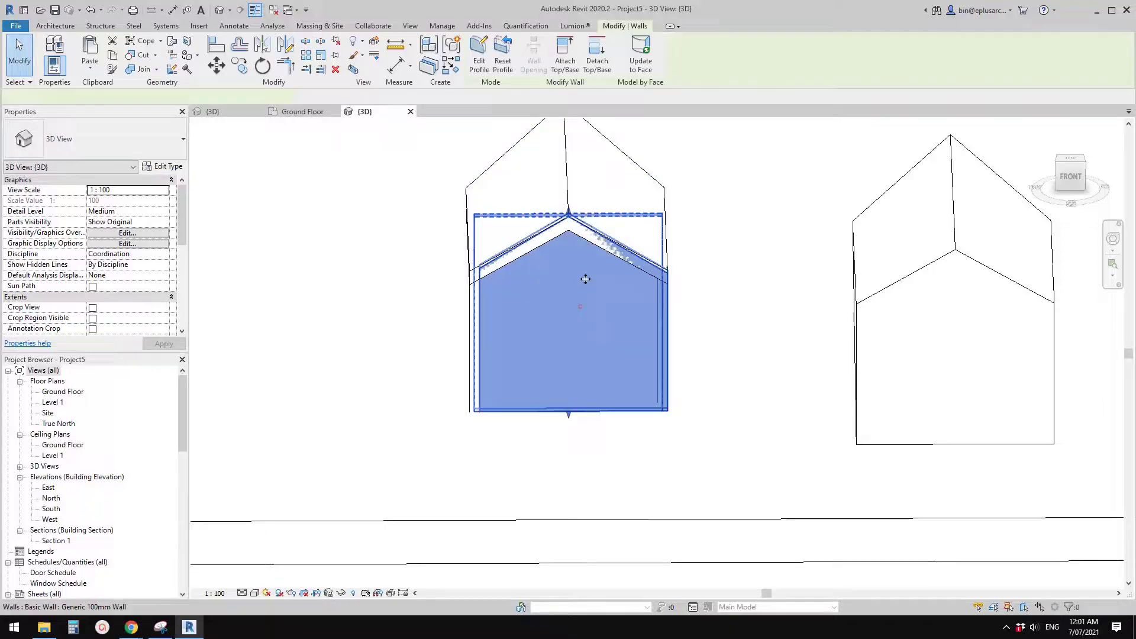
click(504, 66)
click(565, 59)
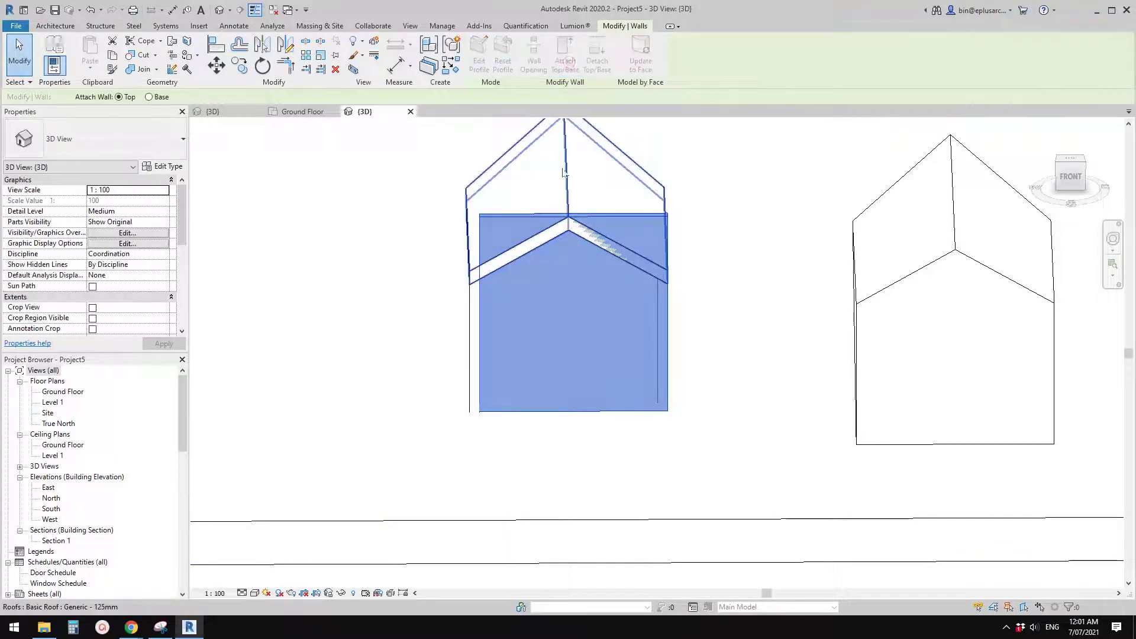
click(562, 159)
shift+middle_drag(713, 244, 625, 226)
key(Escape)
Reposition the dormer mass on the main roof face beside the modelled dormer.
shift+middle_drag(690, 284, 687, 373)
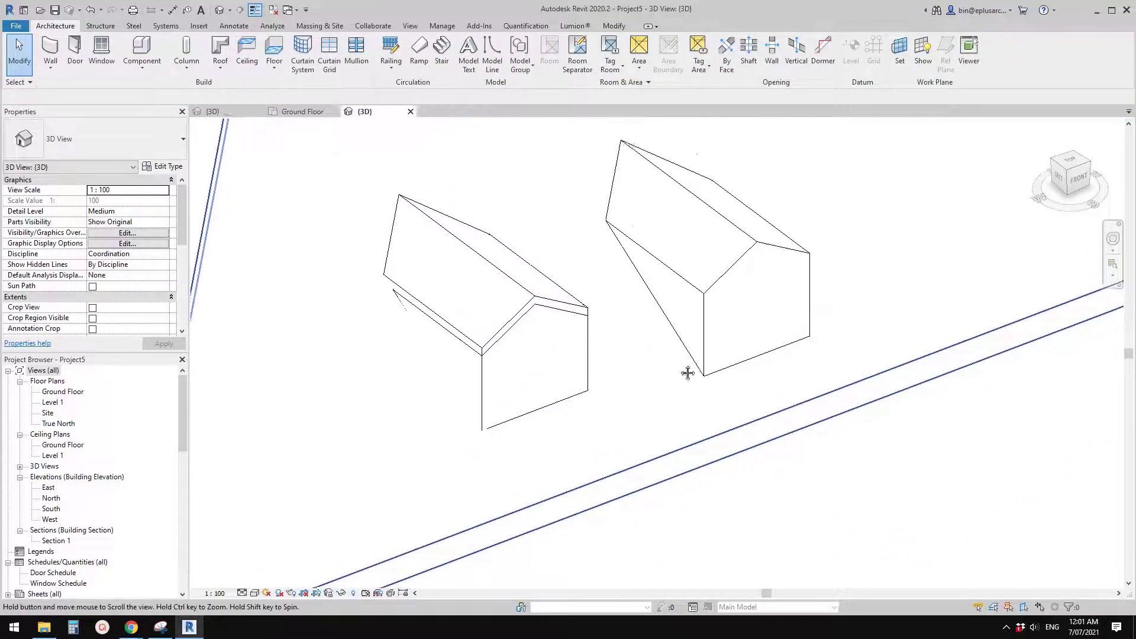
click(735, 276)
middle_drag(736, 278, 699, 320)
drag(681, 326, 685, 261)
scroll(717, 313, down, 1)
middle_drag(717, 313, 704, 318)
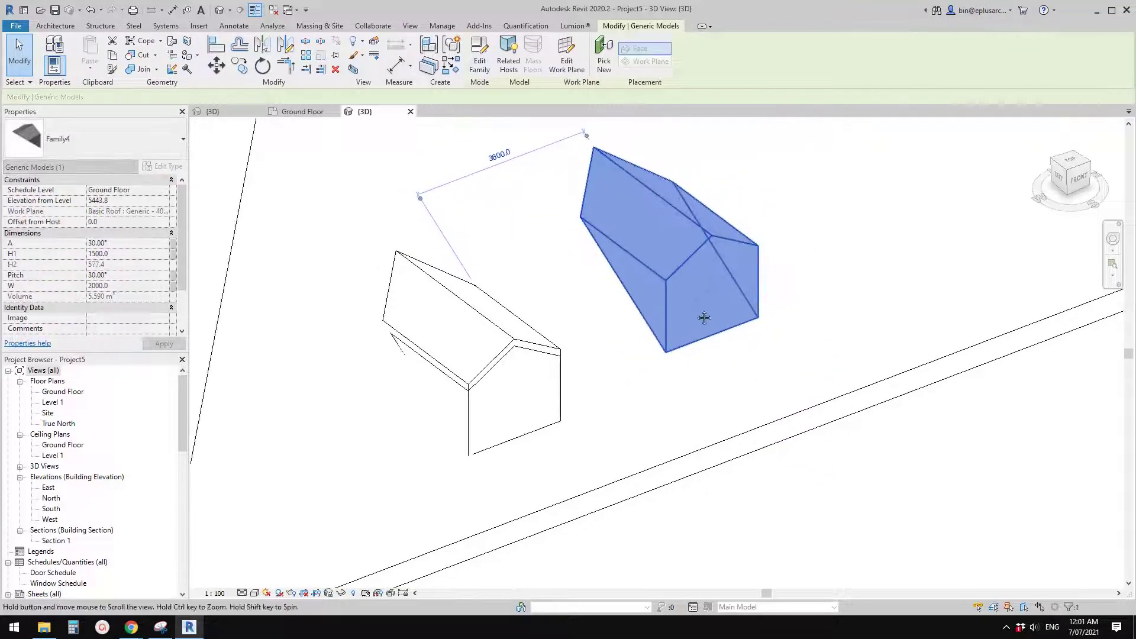
drag(693, 302, 687, 320)
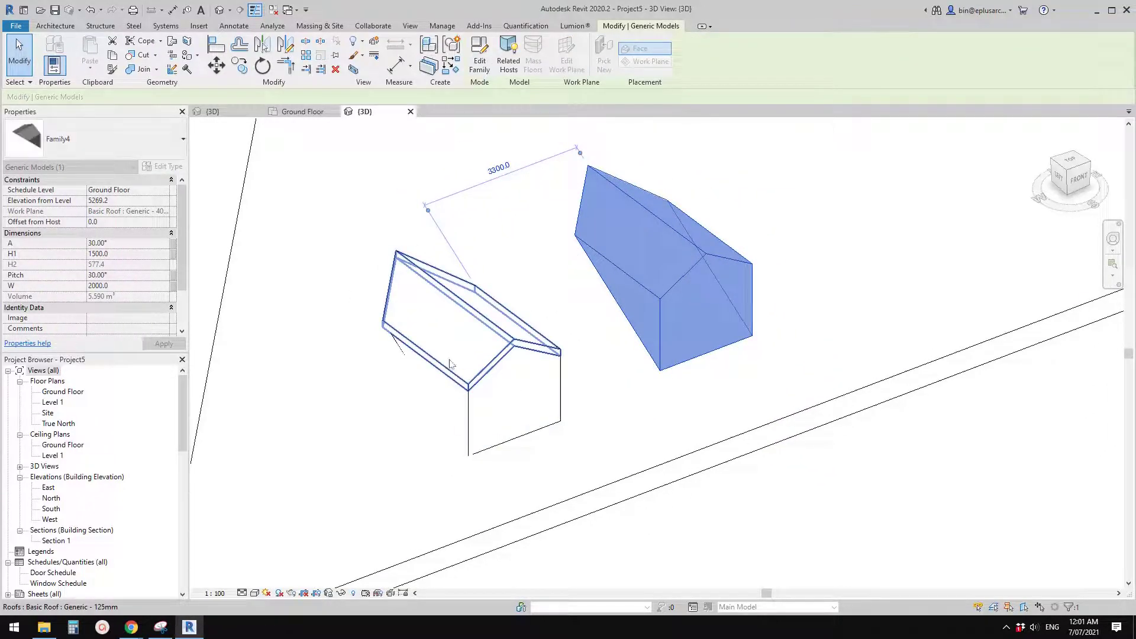
shift+middle_drag(521, 362, 444, 350)
scroll(446, 350, down, 1)
shift+middle_drag(633, 319, 684, 329)
scroll(684, 315, down, 2)
scroll(684, 328, down, 3)
scroll(653, 315, up, 6)
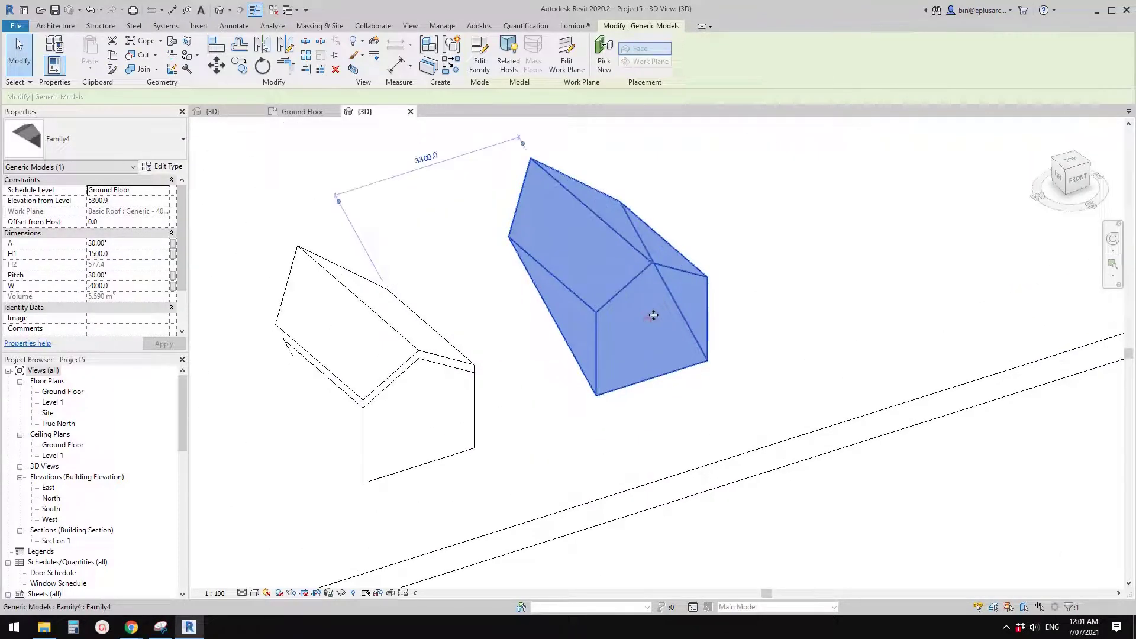
scroll(650, 297, up, 1)
drag(636, 340, 643, 372)
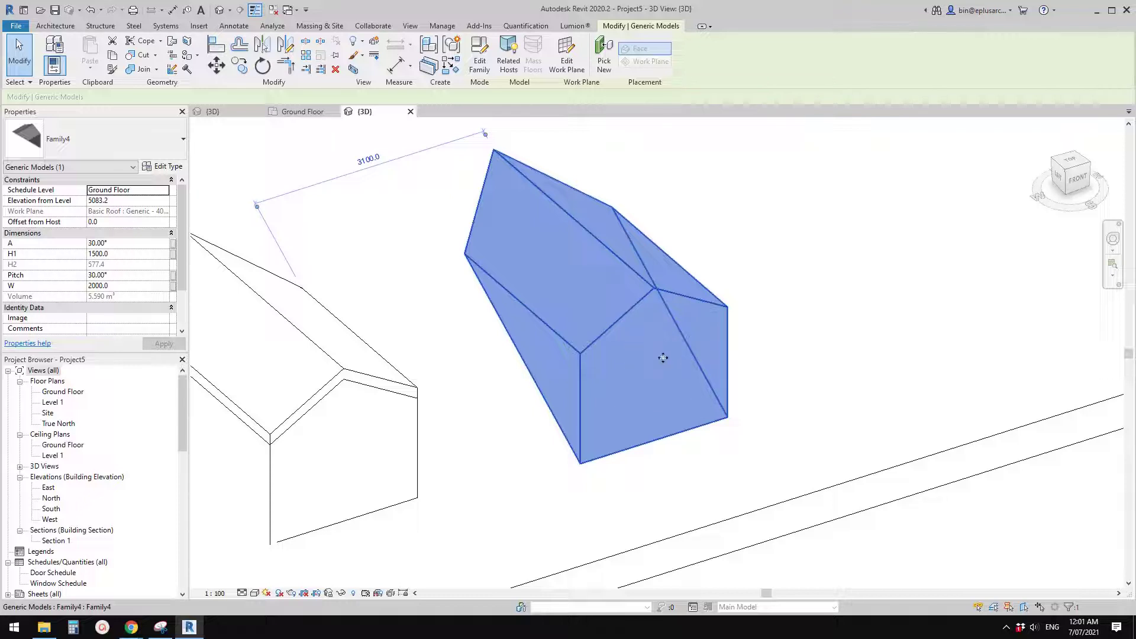
scroll(636, 355, down, 3)
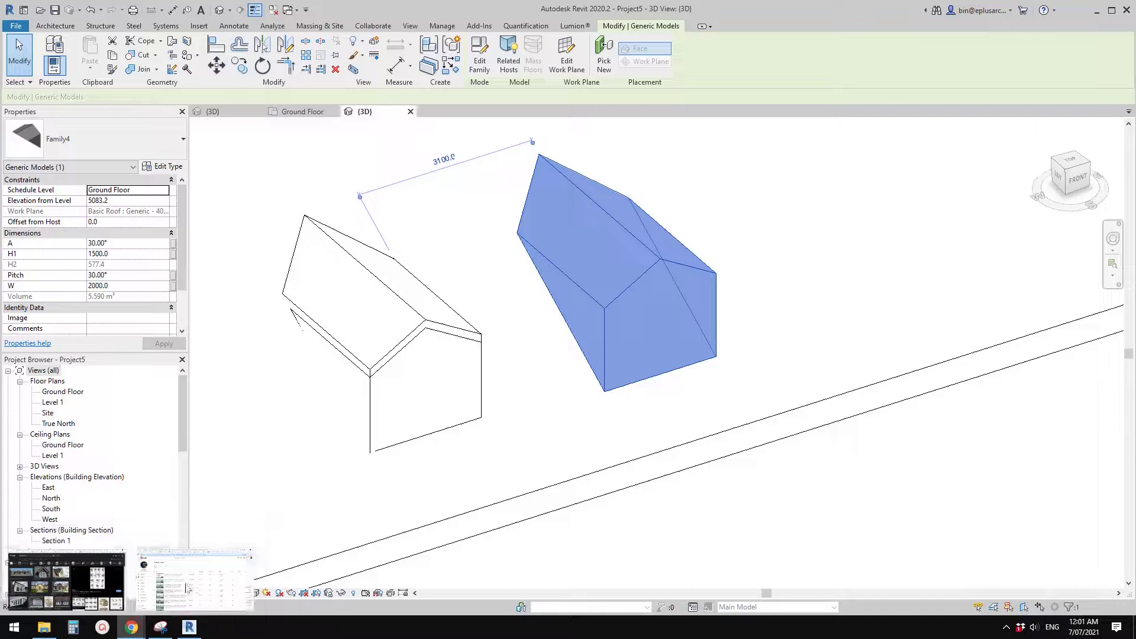
Switch to Chrome to look at the dormer windows image results for reference, and return to Revit.
mouse_move(133, 632)
click(93, 579)
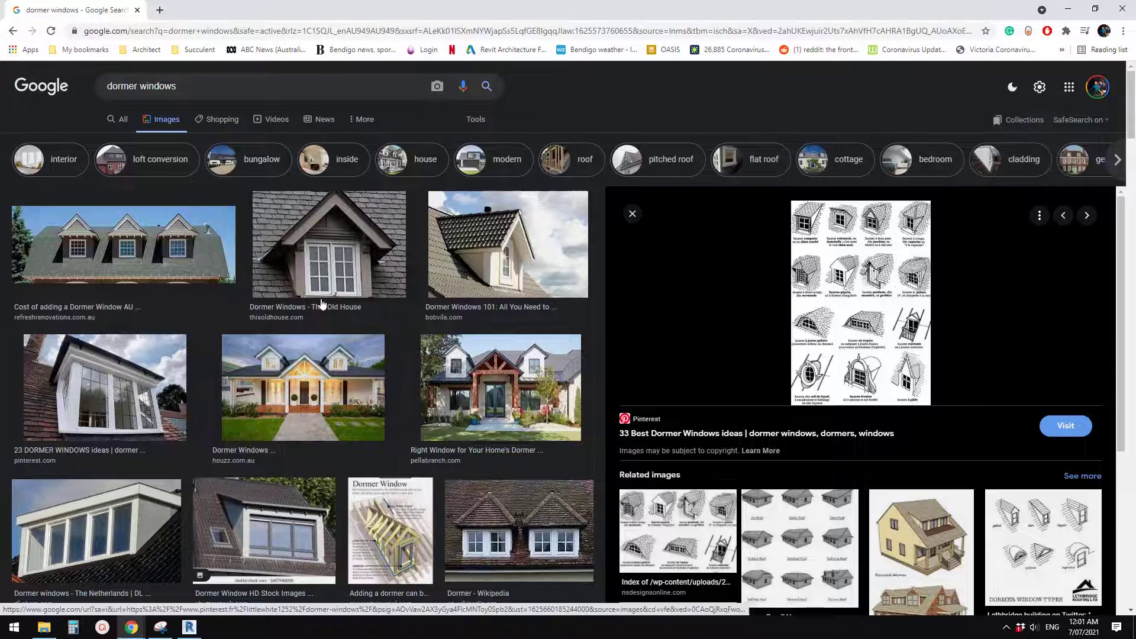
click(137, 631)
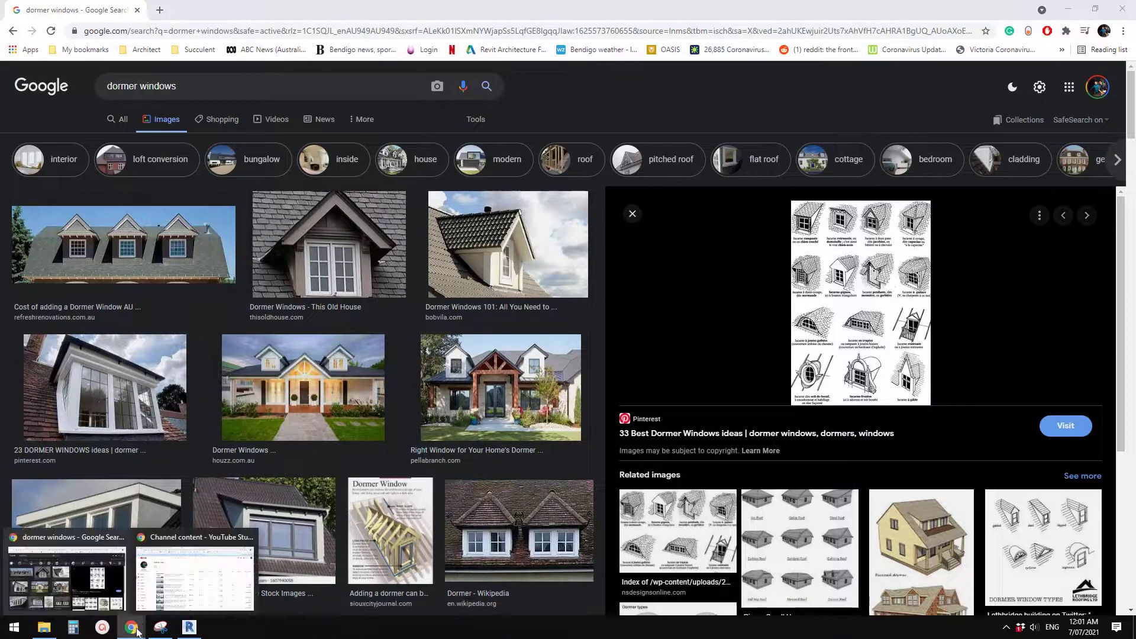
click(368, 5)
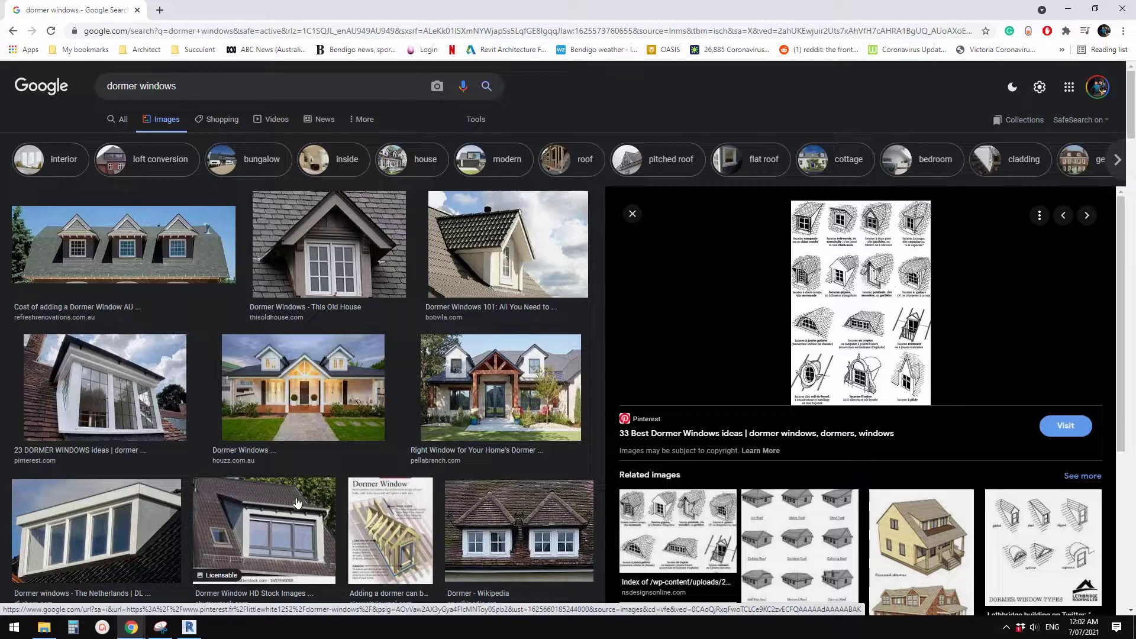
click(189, 627)
shift+middle_drag(608, 305, 746, 362)
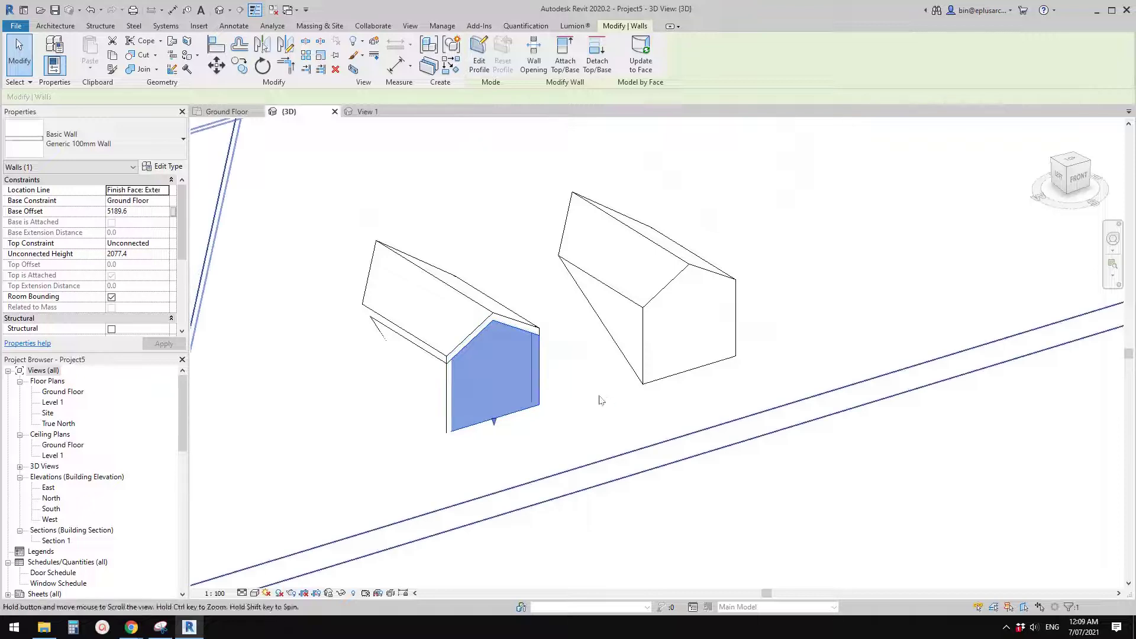
middle_drag(620, 400, 598, 399)
click(623, 382)
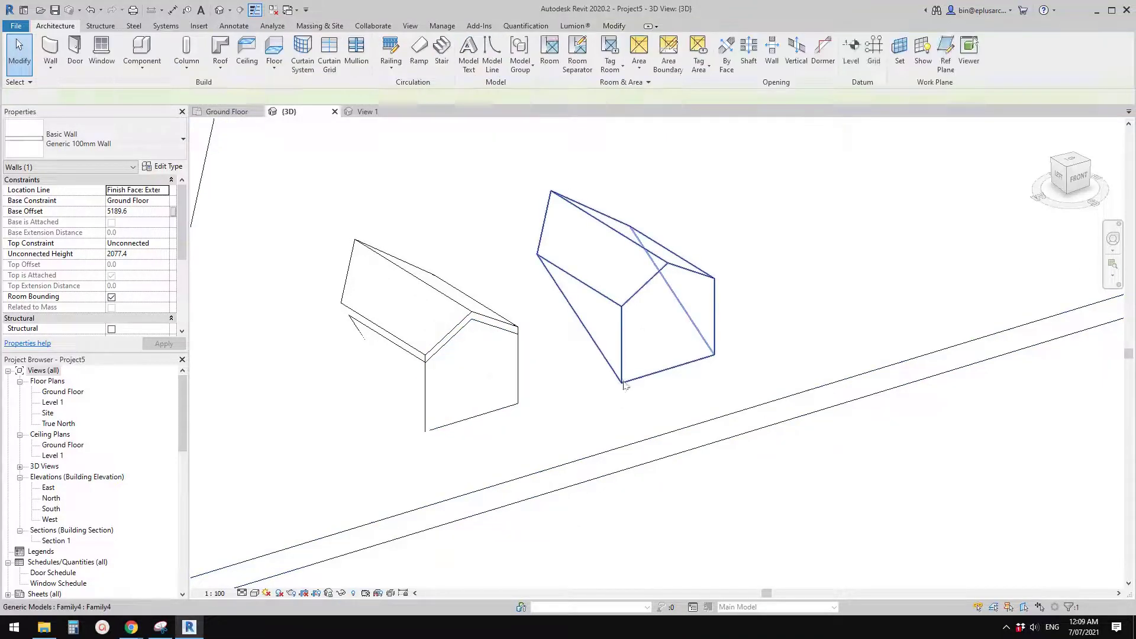
middle_drag(499, 360, 601, 348)
scroll(568, 330, up, 1)
click(522, 315)
middle_drag(522, 314, 586, 272)
key(Escape)
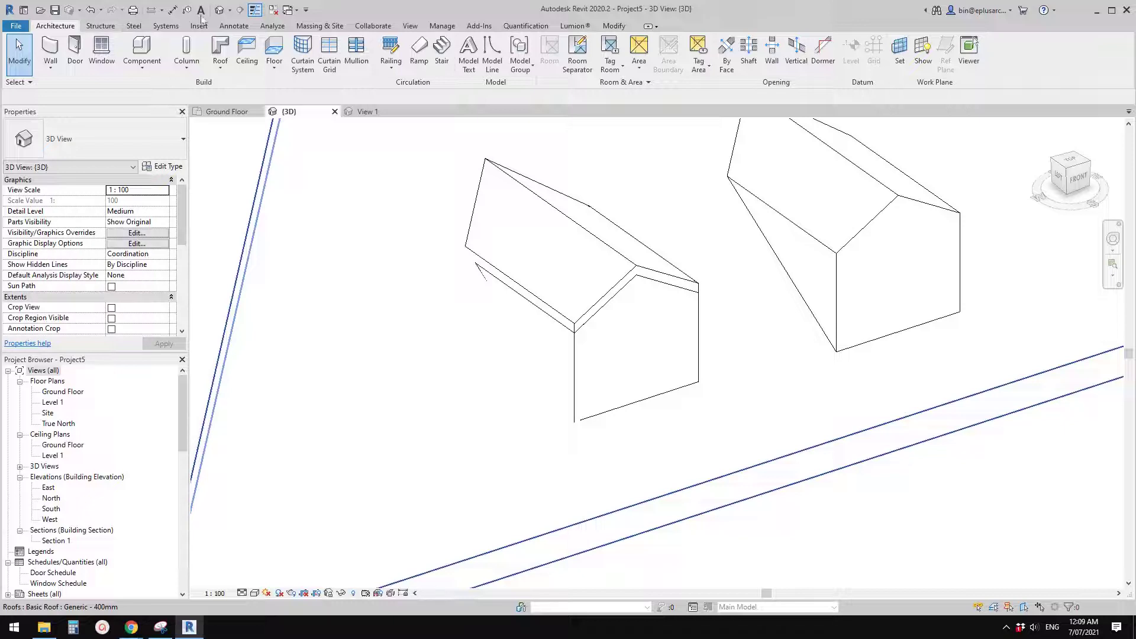
click(825, 52)
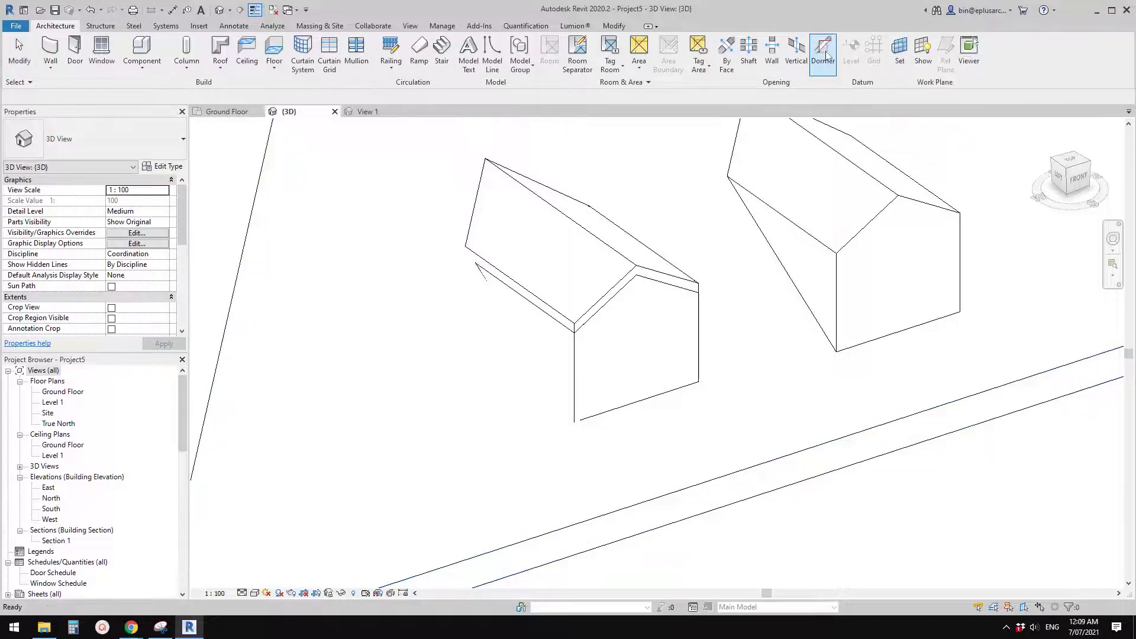
middle_drag(755, 393, 738, 400)
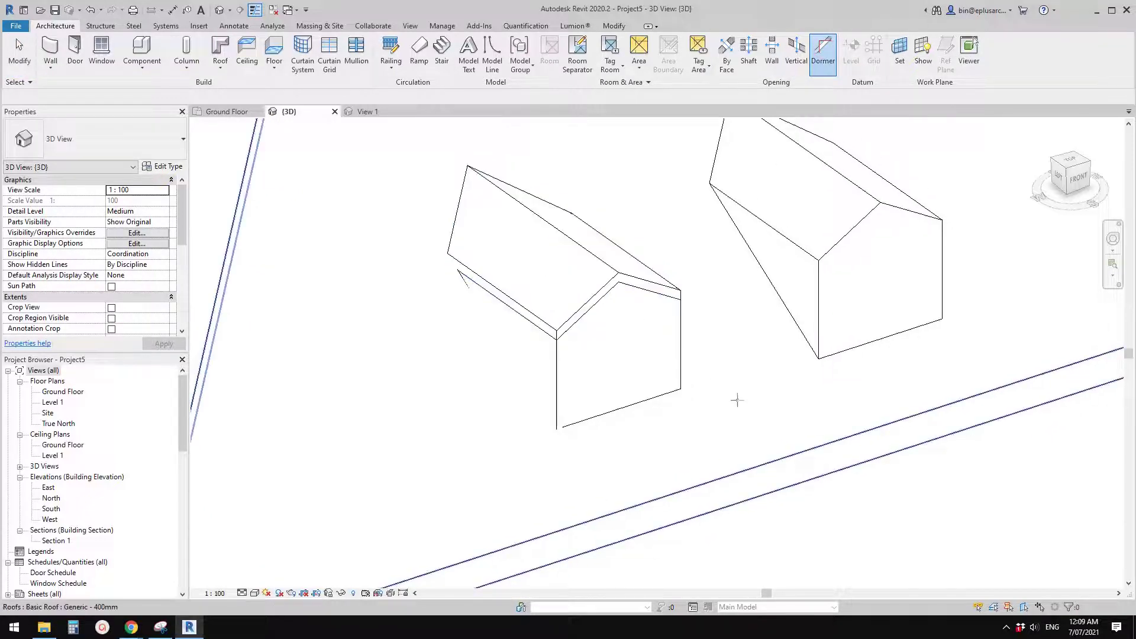
scroll(709, 334, down, 2)
middle_drag(709, 334, 684, 339)
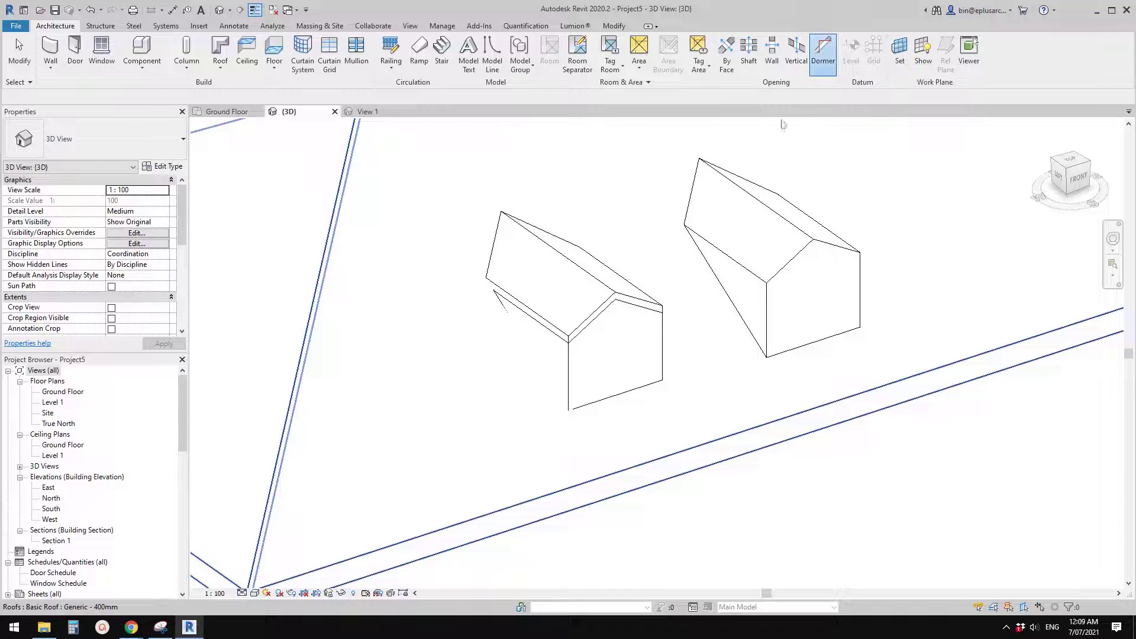
middle_drag(575, 283, 558, 278)
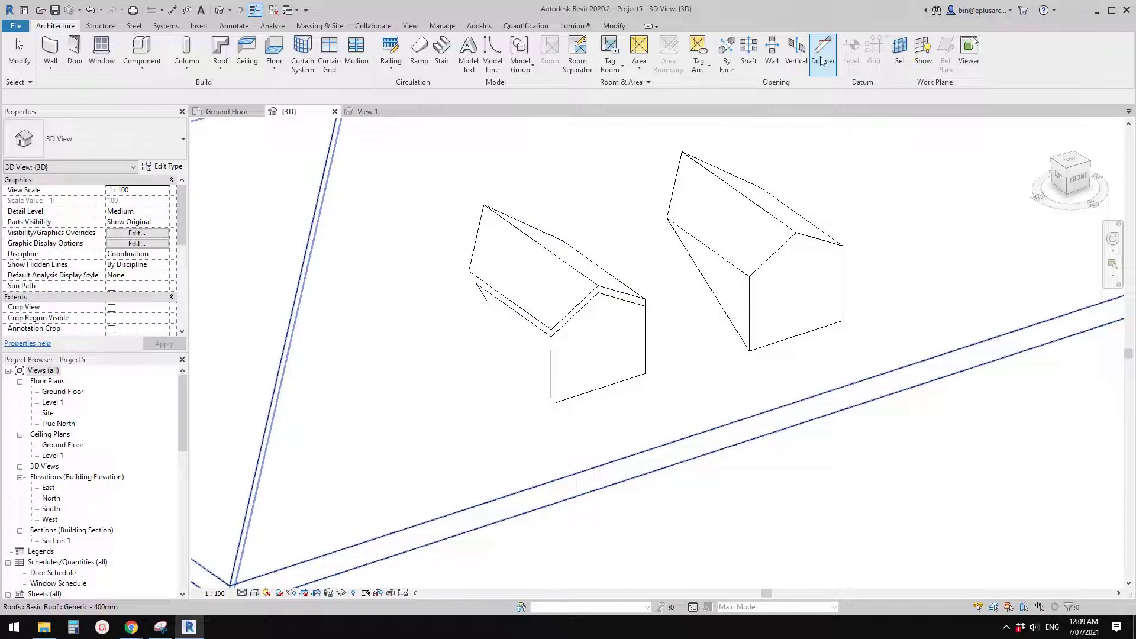
click(697, 392)
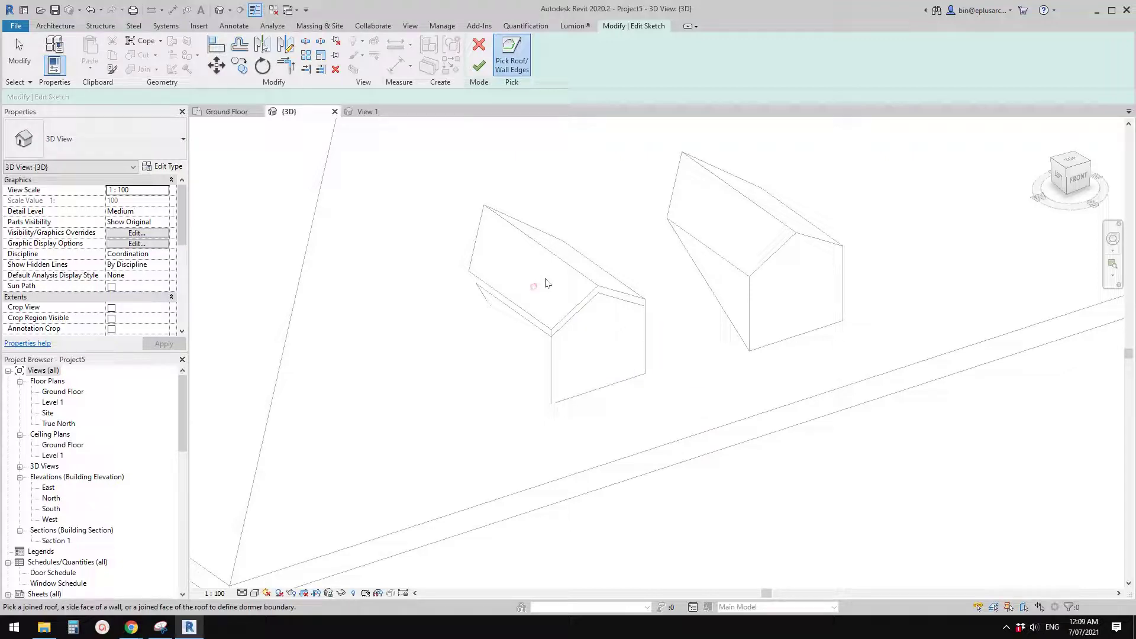
middle_drag(564, 259, 562, 258)
key(Escape)
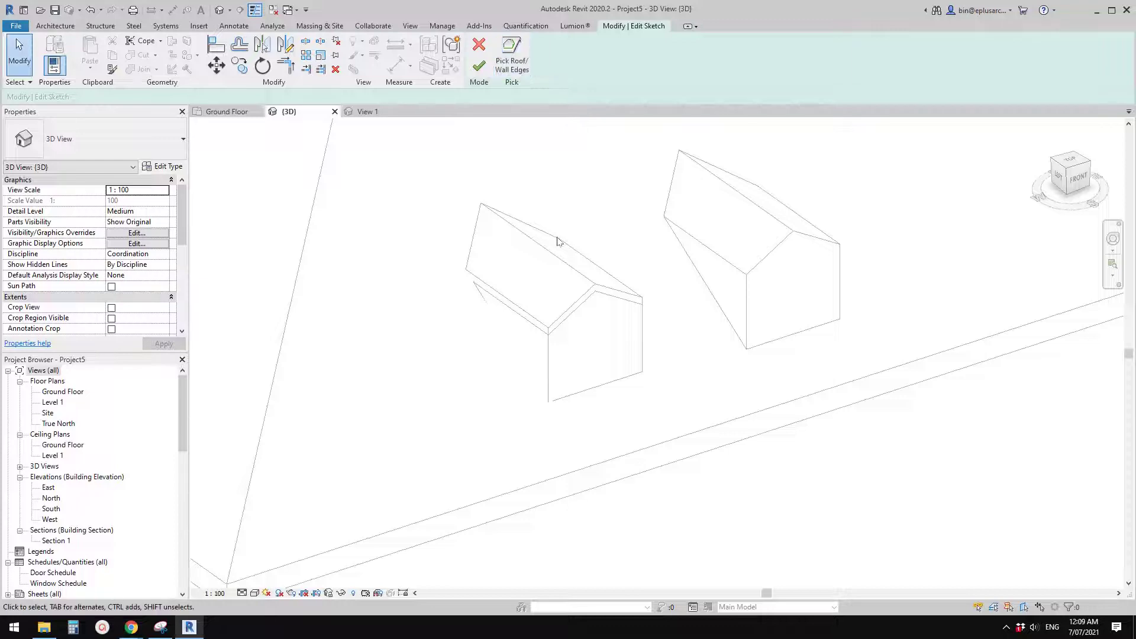
click(479, 65)
Delete the dormer roof made by face and undo the deletion.
click(558, 283)
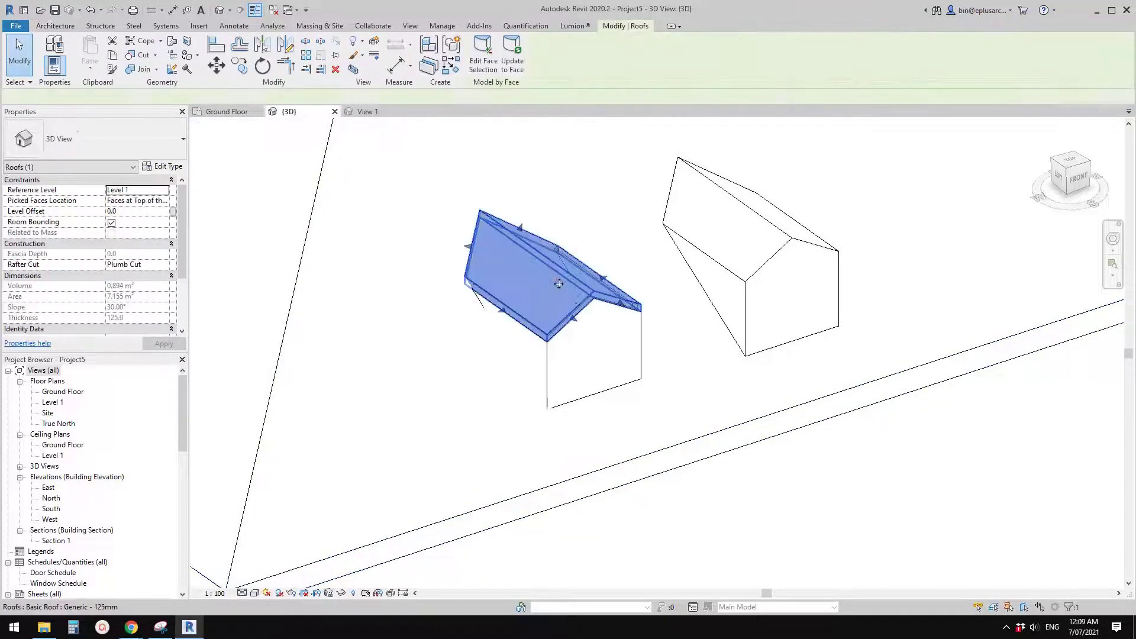
middle_drag(693, 306, 682, 312)
shift+middle_drag(766, 302, 557, 303)
key(Delete)
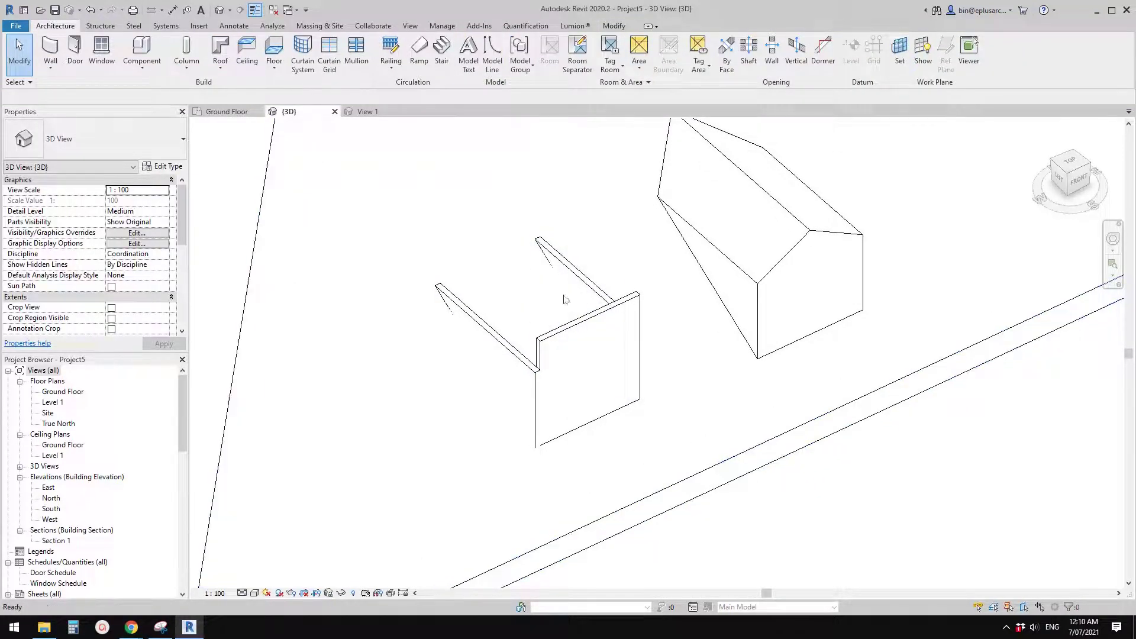
key(ctrl+z)
middle_drag(543, 285, 552, 294)
click(543, 281)
key(Escape)
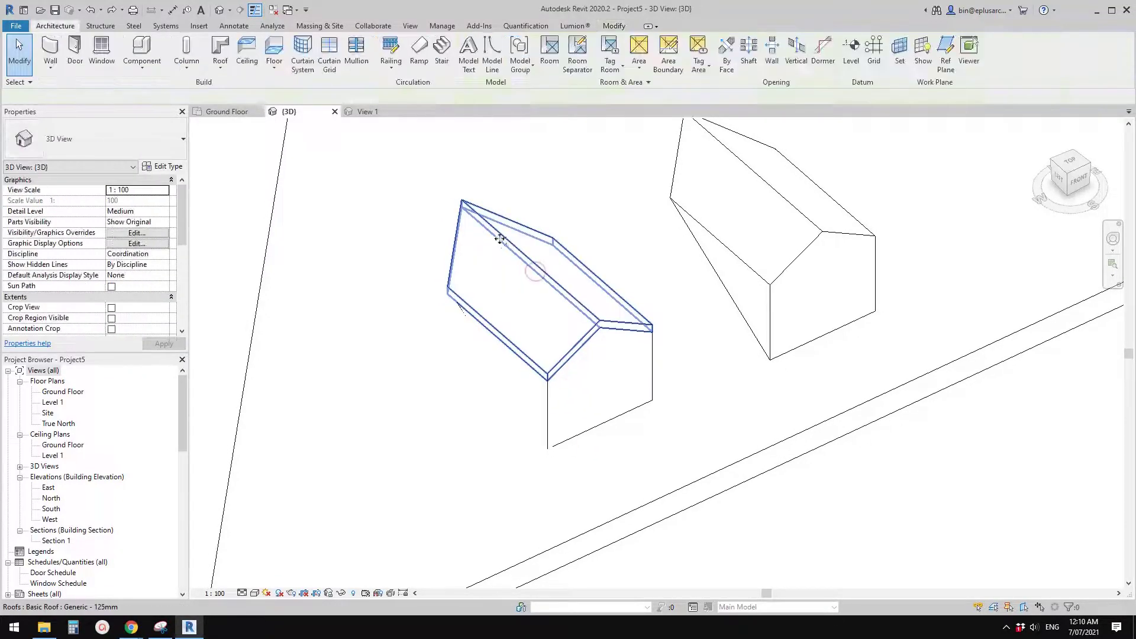
Start a roof by footprint, picking the dormer's front and side walls as boundaries and closing the back with a straight line.
click(220, 48)
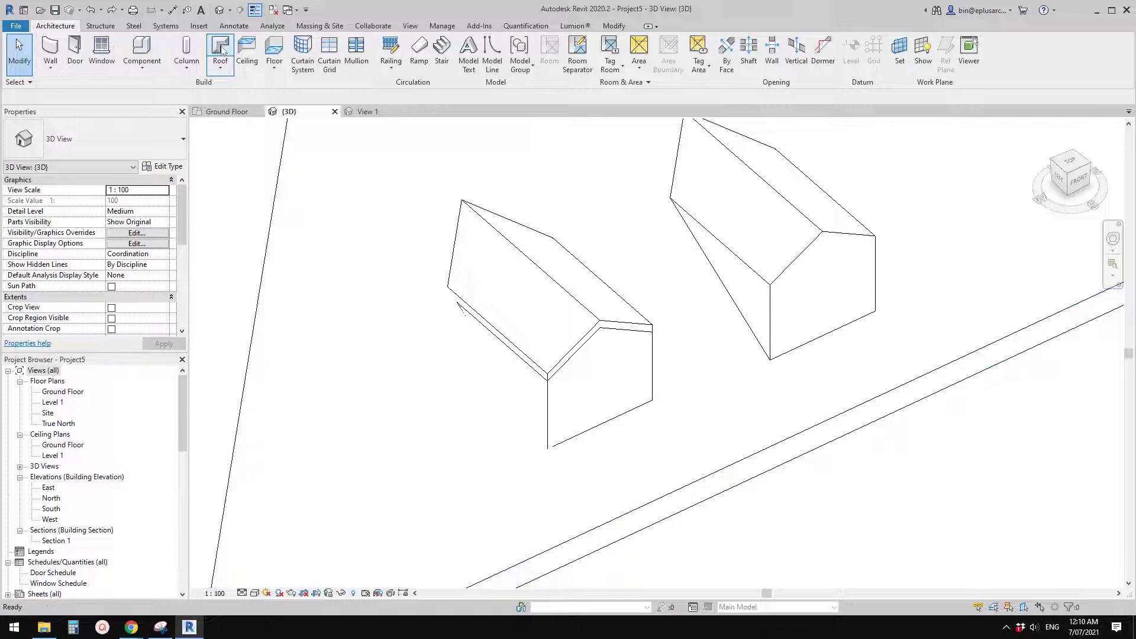
click(563, 343)
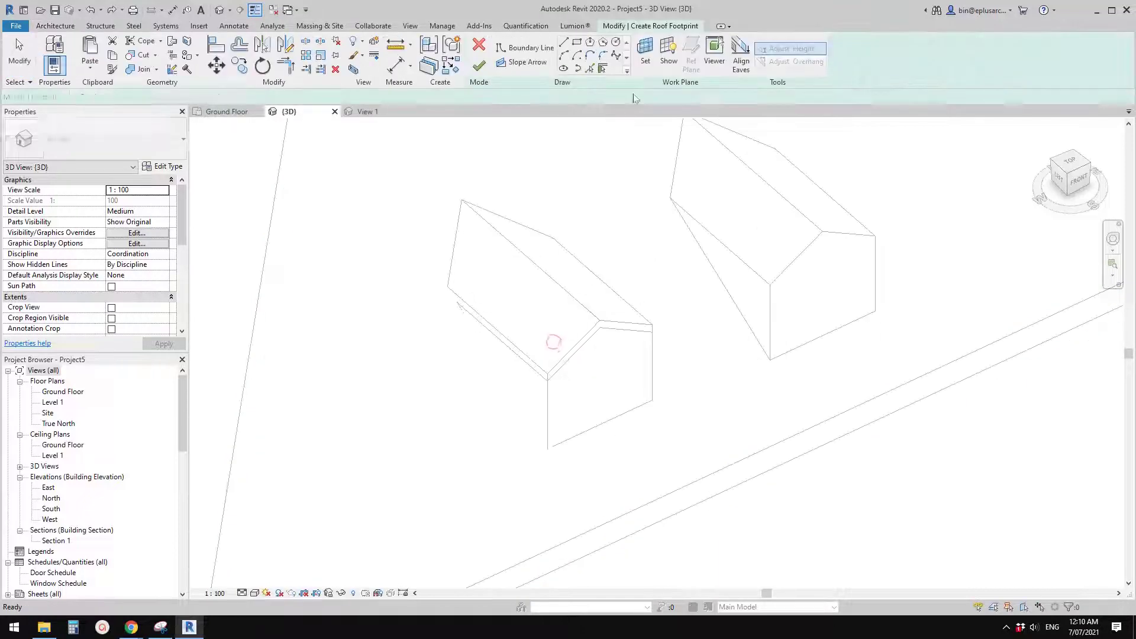
click(522, 377)
shift+middle_drag(584, 385, 665, 355)
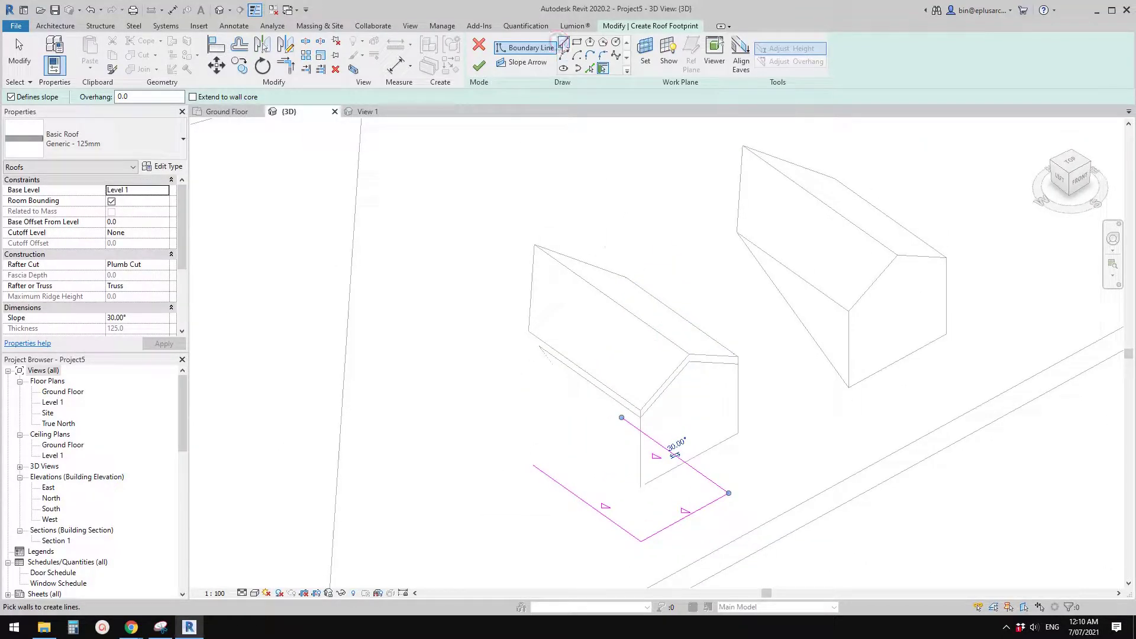
click(563, 42)
click(621, 417)
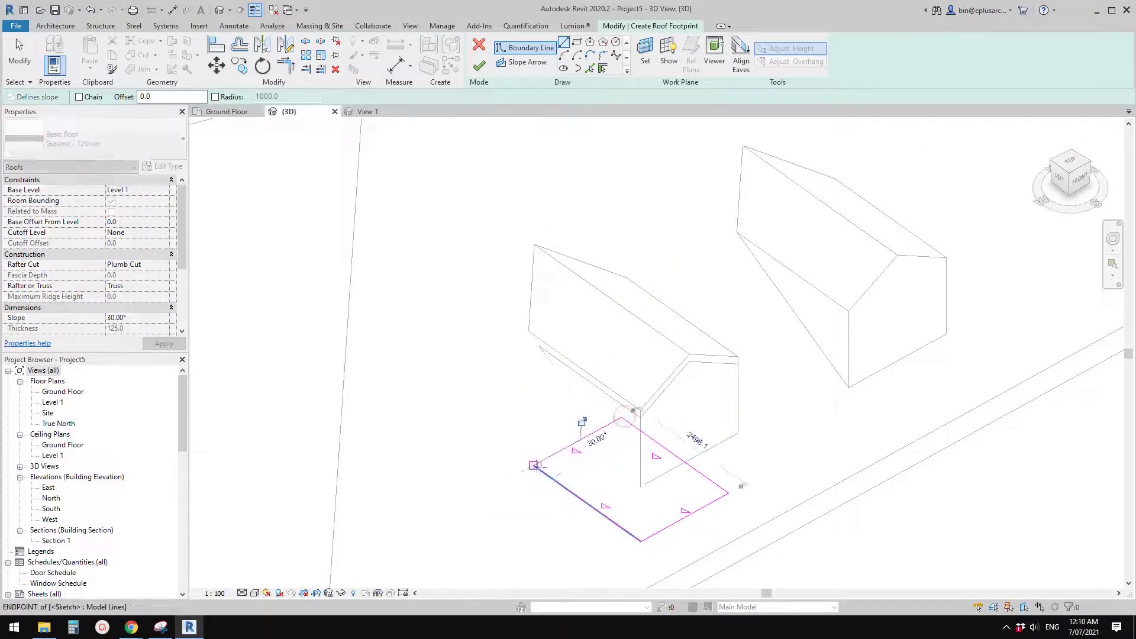
click(533, 465)
key(Escape)
Turn off Defines Slope for the front and back boundary lines and finish the footprint roof.
drag(694, 411, 562, 497)
click(722, 523)
drag(610, 467, 533, 416)
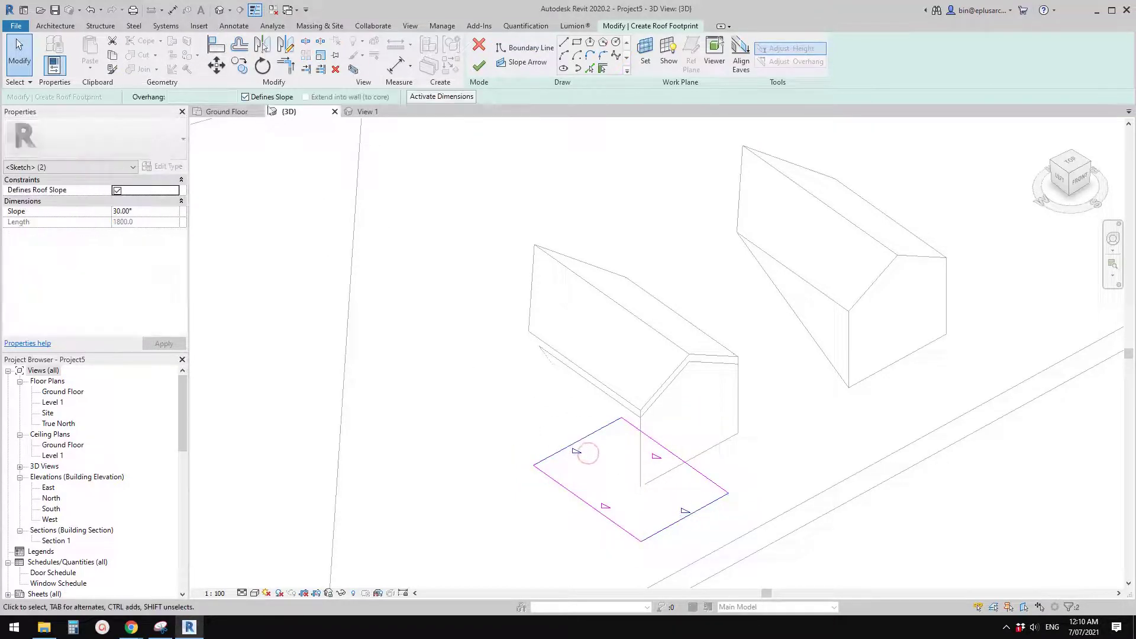
click(478, 66)
Move the new footprint roof up from its ridge point to the ridge of the existing dormer roof.
mouse_move(759, 349)
shift+middle_down()
mouse_move(738, 338)
mouse_move(733, 144)
mouse_move(680, 399)
mouse_move(620, 331)
mouse_move(625, 366)
shift+middle_up()
shift+middle_drag(651, 305, 654, 322)
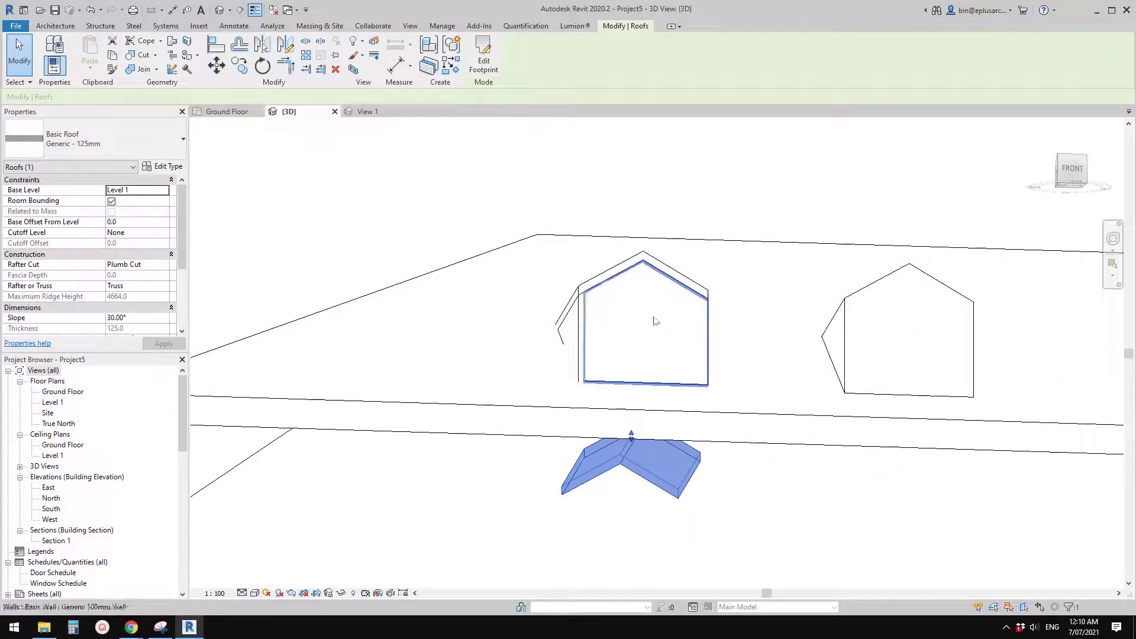
click(1057, 178)
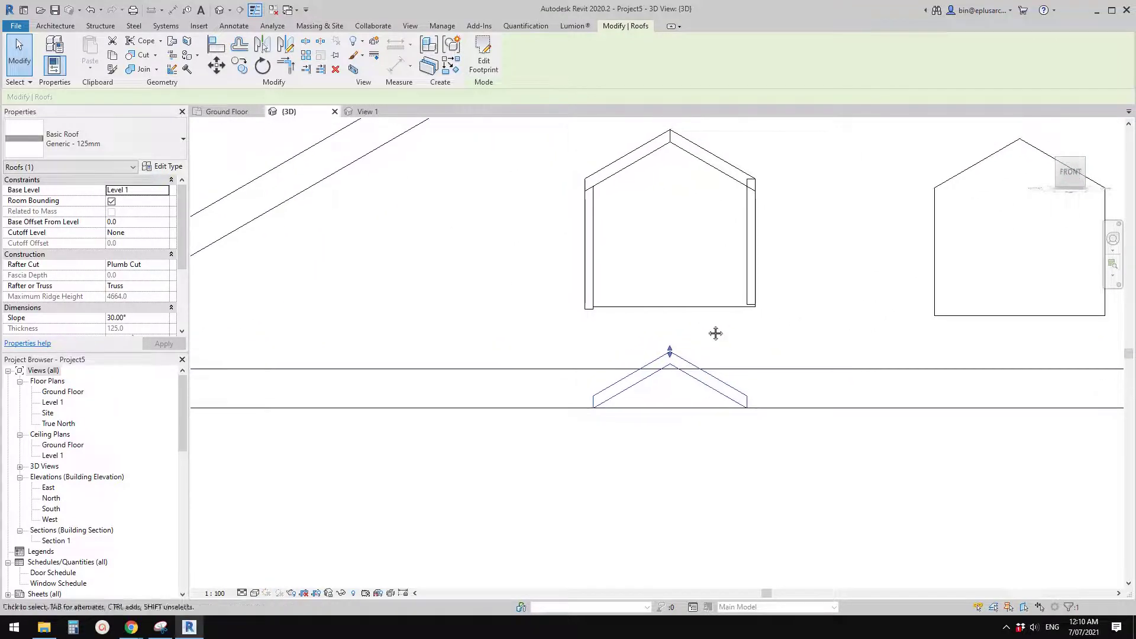
key(m)
key(v)
click(670, 354)
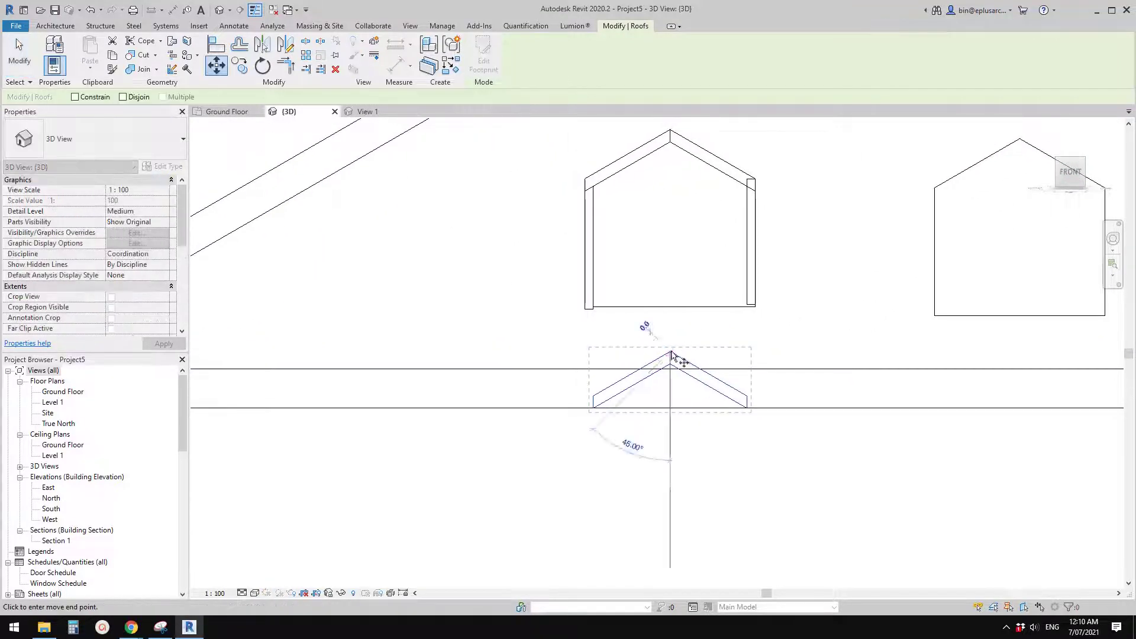
click(670, 130)
Edit the new roof's footprint with a 100 mm overhang on its sloped sides, finish it, and attach the highlighted walls.
shift+middle_drag(698, 296, 779, 320)
click(747, 282)
shift+middle_drag(746, 284, 645, 208)
double_click(597, 184)
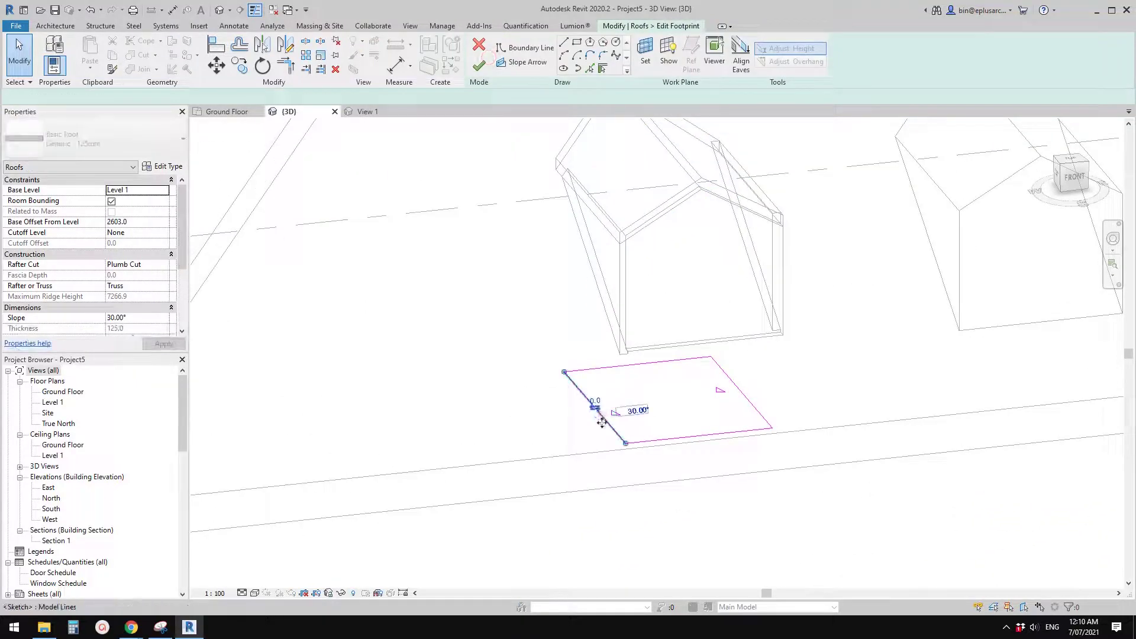
click(601, 422)
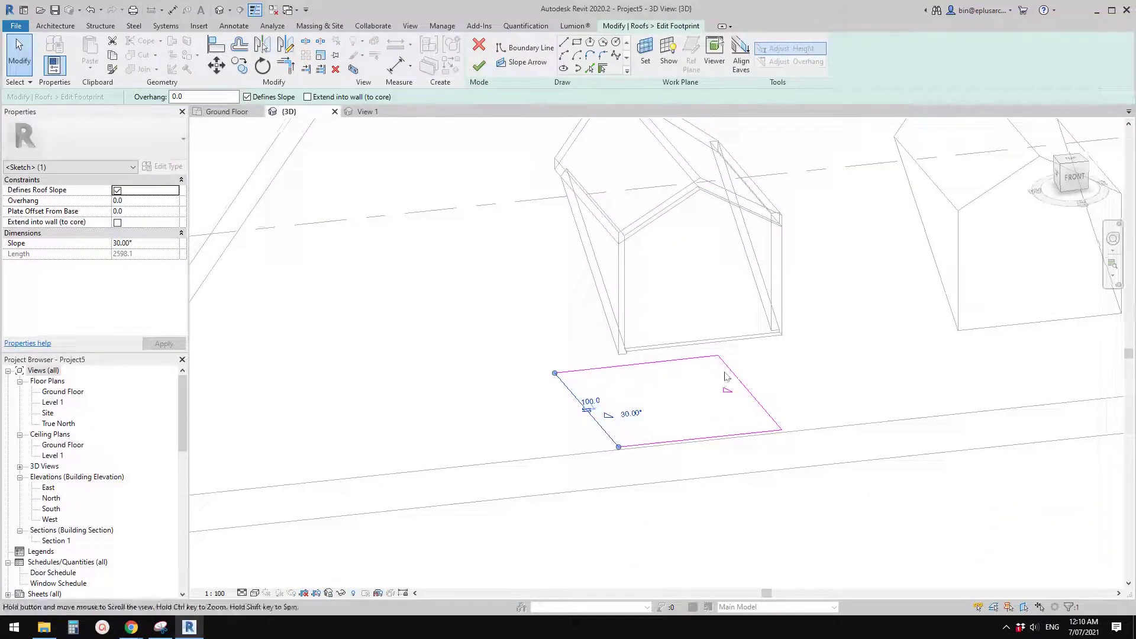
click(478, 65)
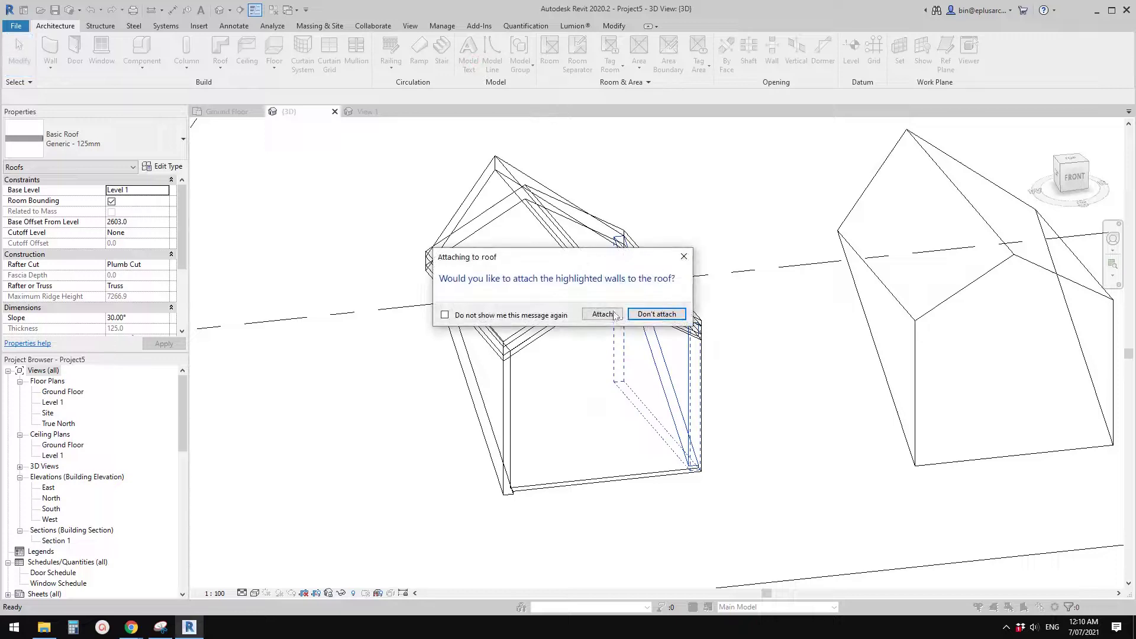
click(602, 315)
Move the footprint roof down so its ridge aligns with the ridge of the by-face dormer roof.
click(1072, 177)
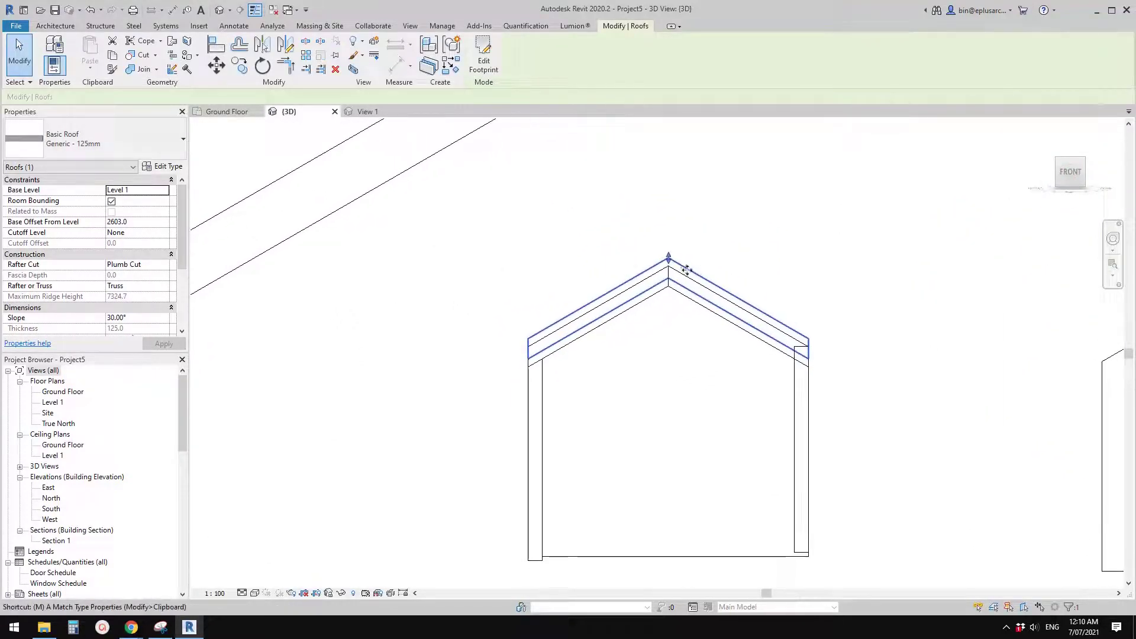
key(m)
key(v)
scroll(686, 270, up, 1)
click(667, 268)
mouse_move(809, 177)
shift+middle_down()
mouse_move(802, 362)
mouse_move(781, 322)
mouse_move(767, 341)
shift+middle_up()
key(Escape)
scroll(772, 330, down, 1)
mouse_move(740, 301)
middle_down()
mouse_move(710, 317)
mouse_move(665, 309)
middle_up()
Delete the by-face dormer roof that overlaps the new footprint roof.
key(s)
key(d)
key(w)
key(f)
click(597, 222)
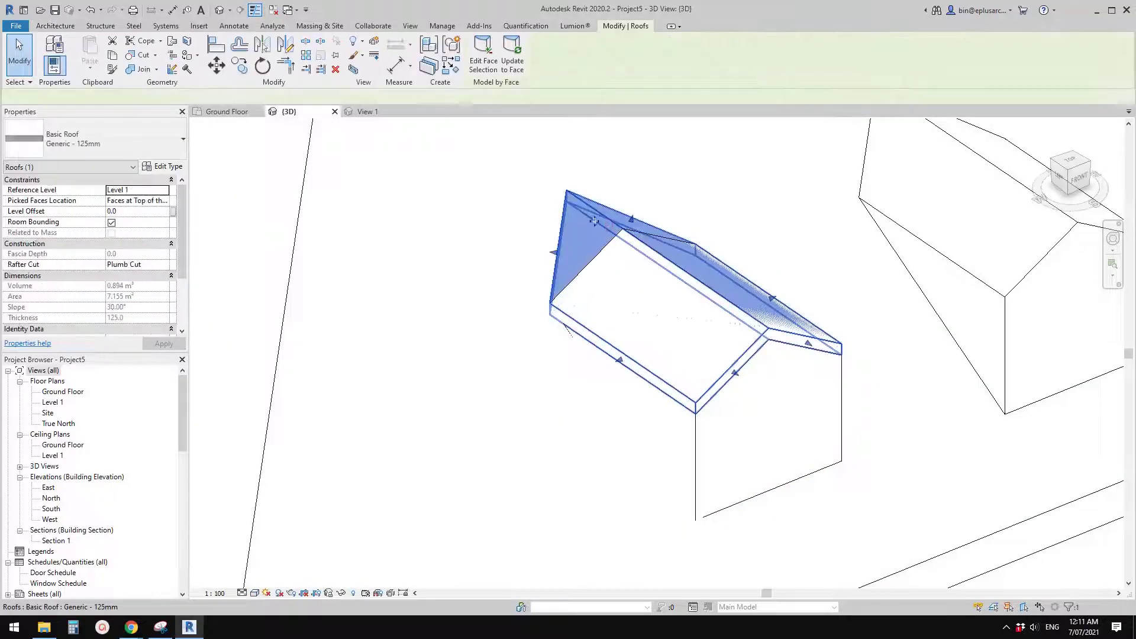
key(e)
Join the back edge of the footprint dormer roof to the main roof face with Join/Unjoin Roof.
click(616, 247)
shift+middle_drag(616, 247, 828, 273)
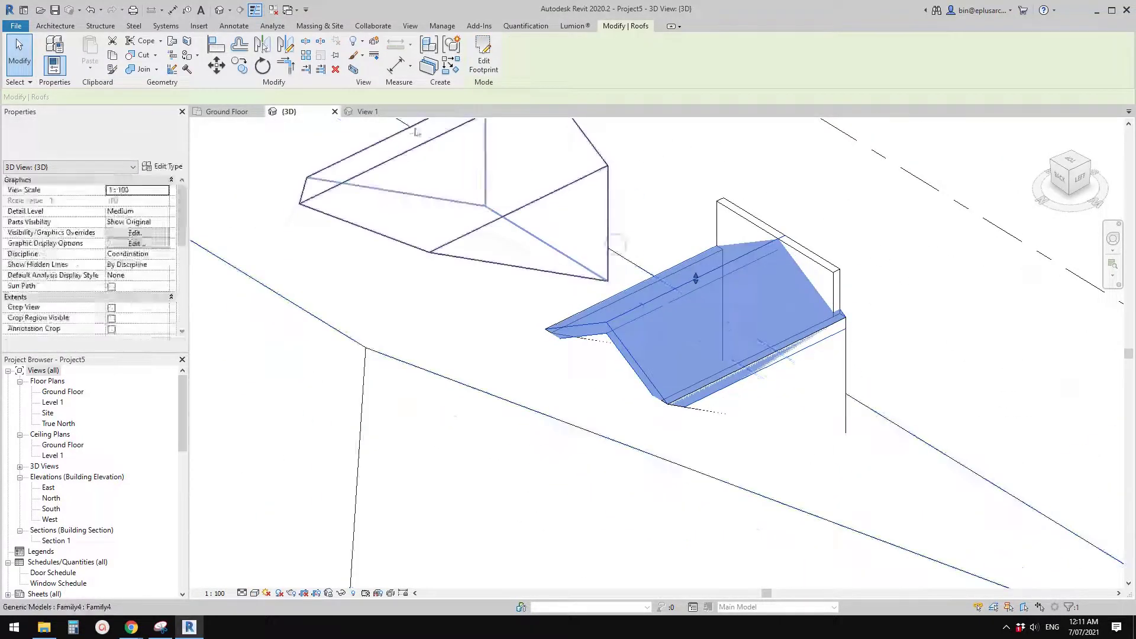
click(173, 42)
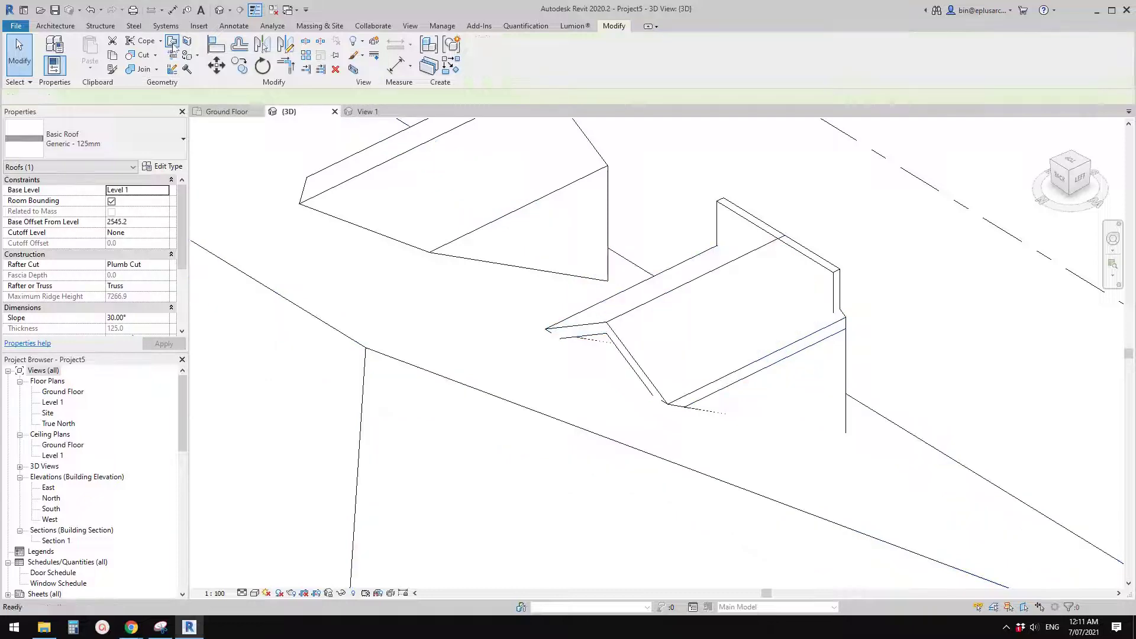
click(616, 338)
click(527, 371)
Attach the top of the dormer's front wall to the new dormer roof.
shift+middle_drag(701, 381, 667, 329)
click(709, 336)
click(565, 61)
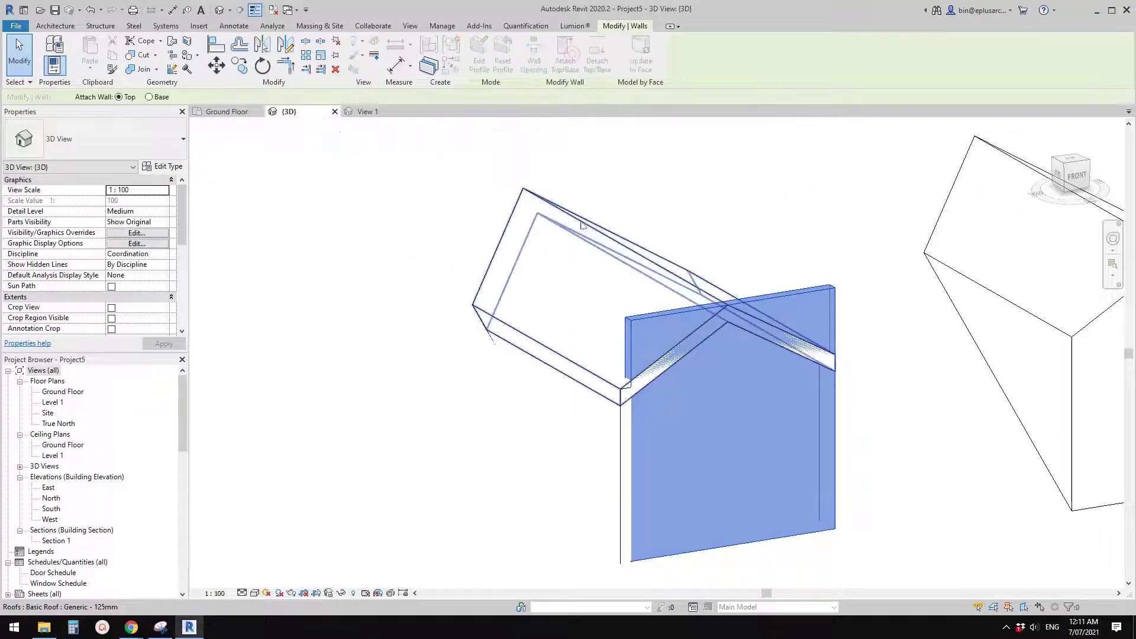
click(588, 284)
scroll(666, 274, down, 2)
Start a Dormer opening in the main roof, picking the dormer roof and the faces of the front and side walls as boundaries.
shift+middle_drag(667, 274, 379, 195)
click(64, 28)
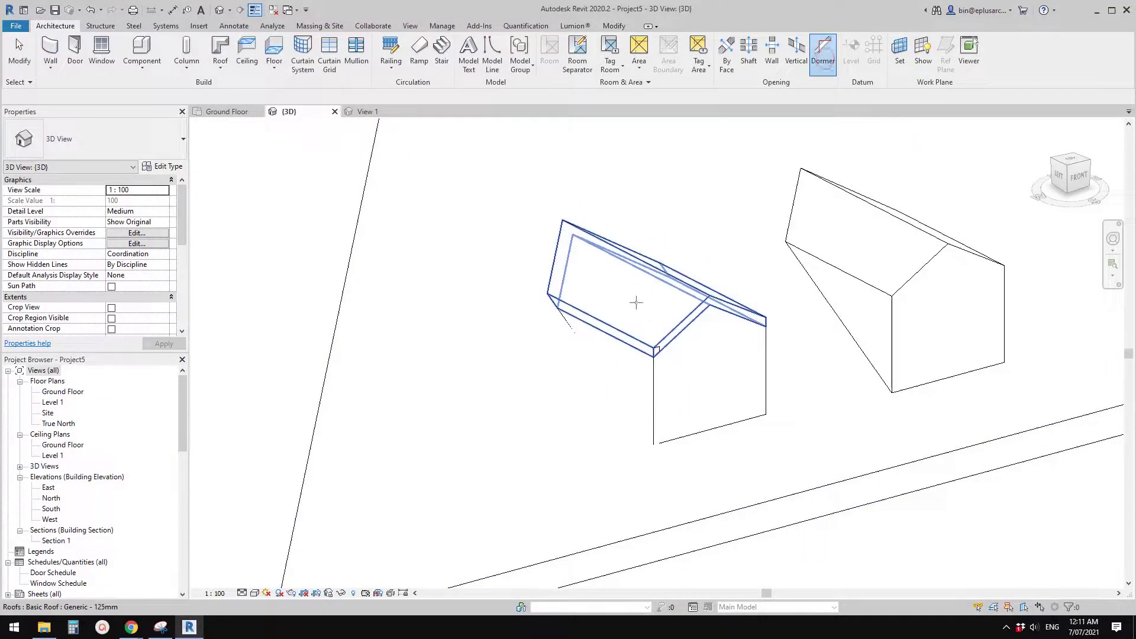
click(647, 325)
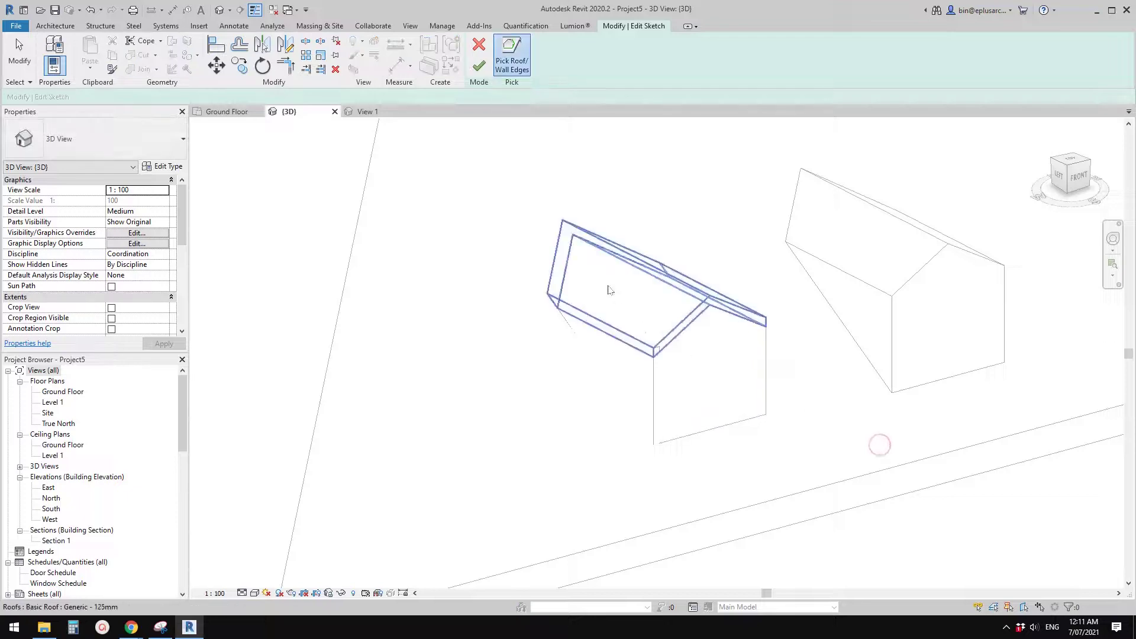
mouse_move(552, 132)
shift+middle_down()
mouse_move(549, 332)
mouse_move(609, 398)
mouse_move(624, 325)
mouse_move(626, 342)
mouse_move(610, 331)
mouse_move(655, 352)
mouse_move(598, 347)
shift+middle_up()
click(596, 349)
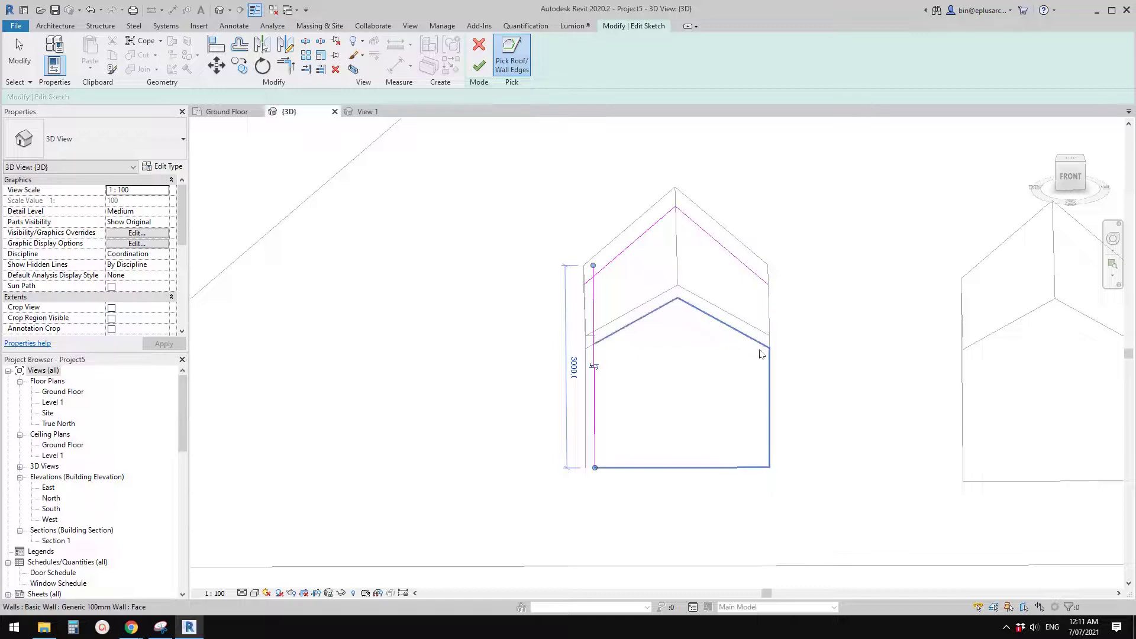
mouse_move(743, 347)
shift+middle_down()
mouse_move(771, 365)
mouse_move(546, 361)
shift+middle_up()
click(770, 366)
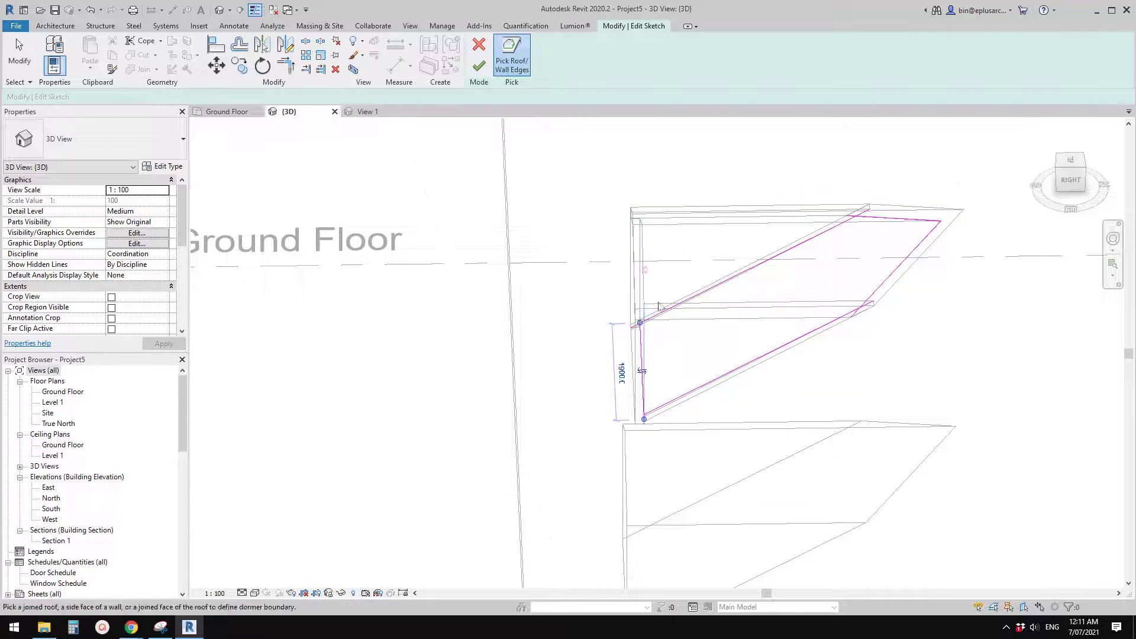
Trim the dormer opening's boundary lines into a closed loop at their corners and finish the sketch.
shift+middle_drag(648, 275, 615, 331)
key(t)
key(r)
click(637, 358)
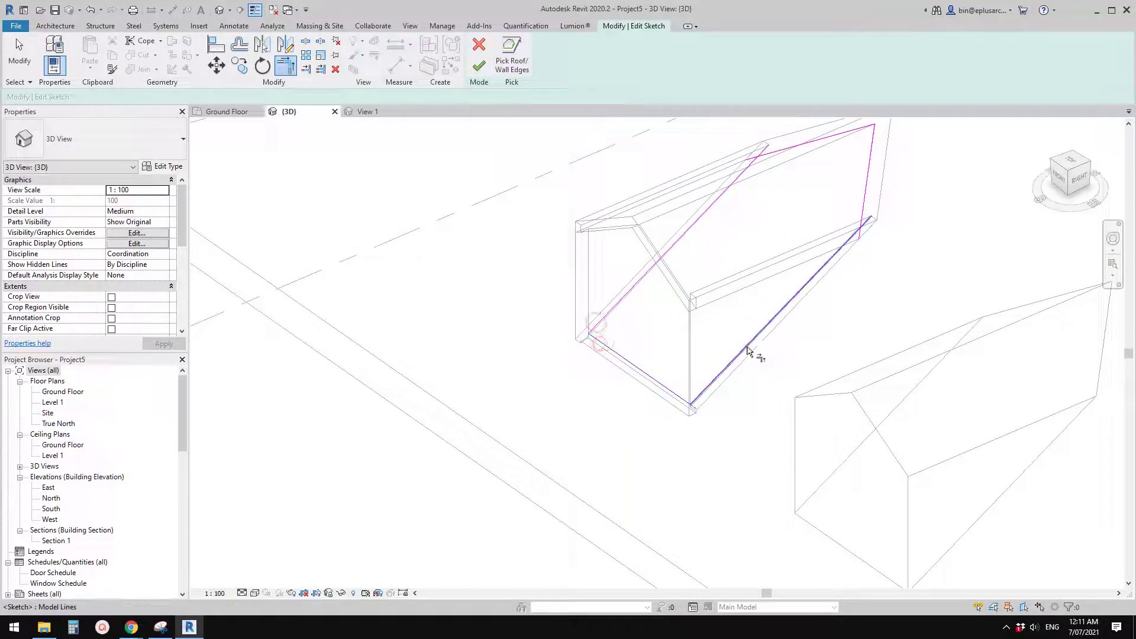
middle_drag(859, 201, 828, 270)
click(831, 265)
click(836, 256)
click(784, 211)
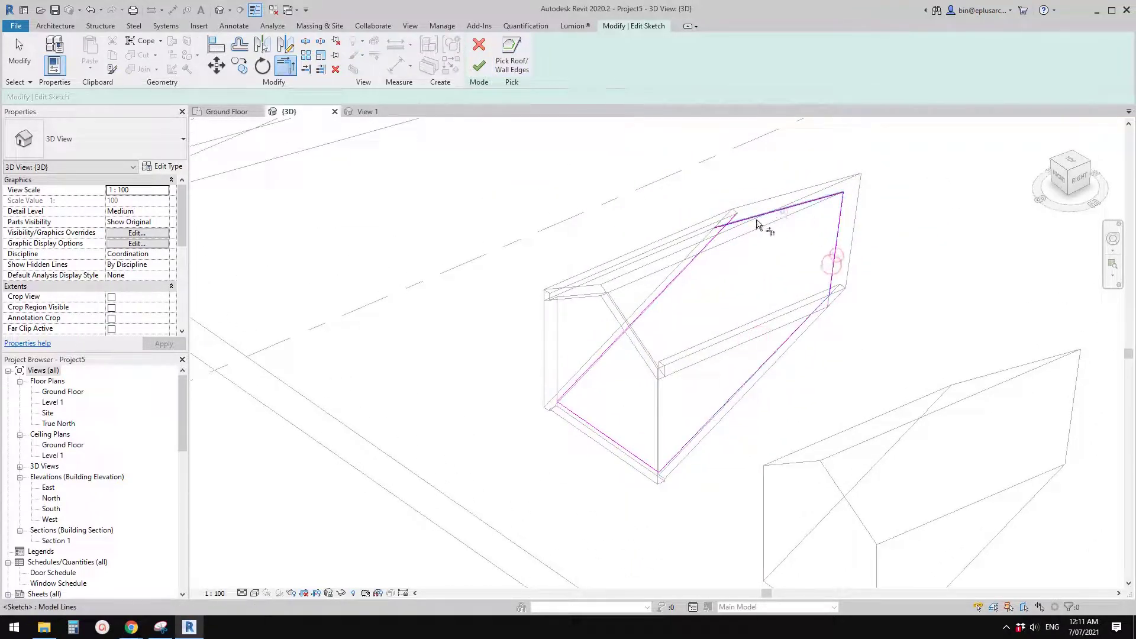
click(720, 231)
key(Escape)
click(480, 66)
Set the 3D view to the Shaded visual style and examine the finished dormer and the neighbouring dormer mass.
scroll(732, 273, down, 1)
mouse_move(741, 290)
shift+middle_down()
mouse_move(862, 339)
mouse_move(741, 312)
mouse_move(743, 355)
mouse_move(798, 250)
mouse_move(961, 330)
mouse_move(800, 440)
mouse_move(601, 464)
mouse_move(633, 420)
mouse_move(779, 507)
shift+middle_up()
key(s)
key(d)
scroll(634, 420, down, 2)
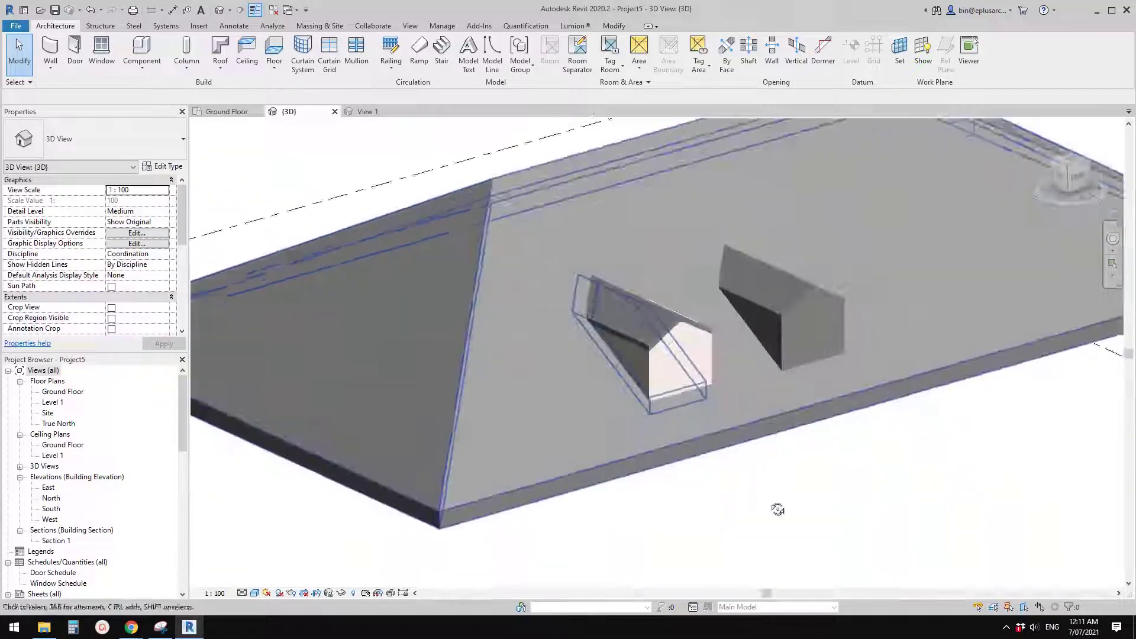
scroll(745, 386, up, 1)
scroll(753, 335, up, 1)
shift+middle_drag(693, 323, 675, 370)
scroll(769, 319, up, 1)
click(864, 234)
middle_drag(874, 248, 649, 412)
scroll(763, 336, down, 1)
scroll(733, 353, down, 1)
scroll(733, 353, up, 2)
scroll(628, 350, up, 2)
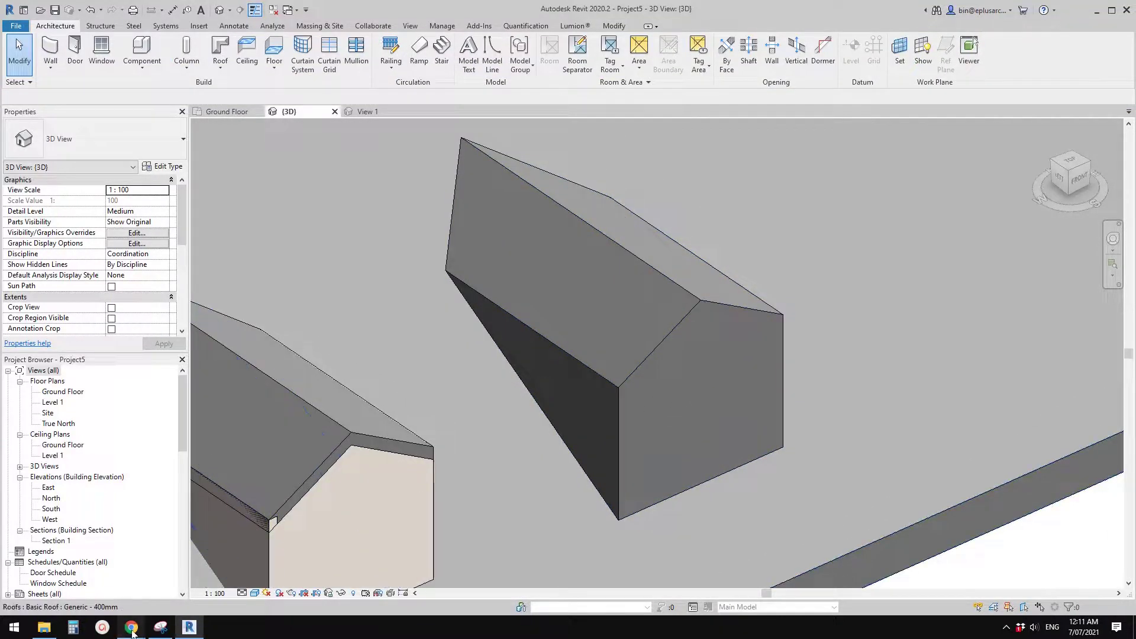
Switch to Chrome to examine the dormer types in the image results, and return to Revit.
mouse_move(127, 633)
click(112, 550)
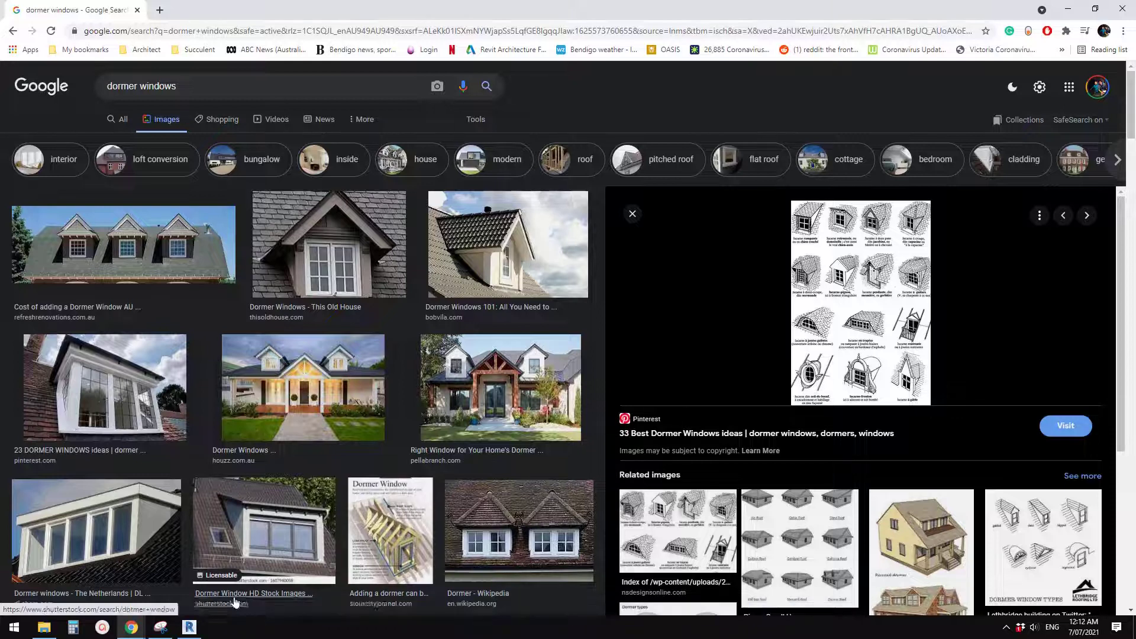
click(191, 627)
Open the dormer mass family for editing and change its family category to Windows.
scroll(845, 286, down, 2)
middle_drag(845, 285, 720, 369)
middle_drag(800, 285, 789, 336)
click(568, 385)
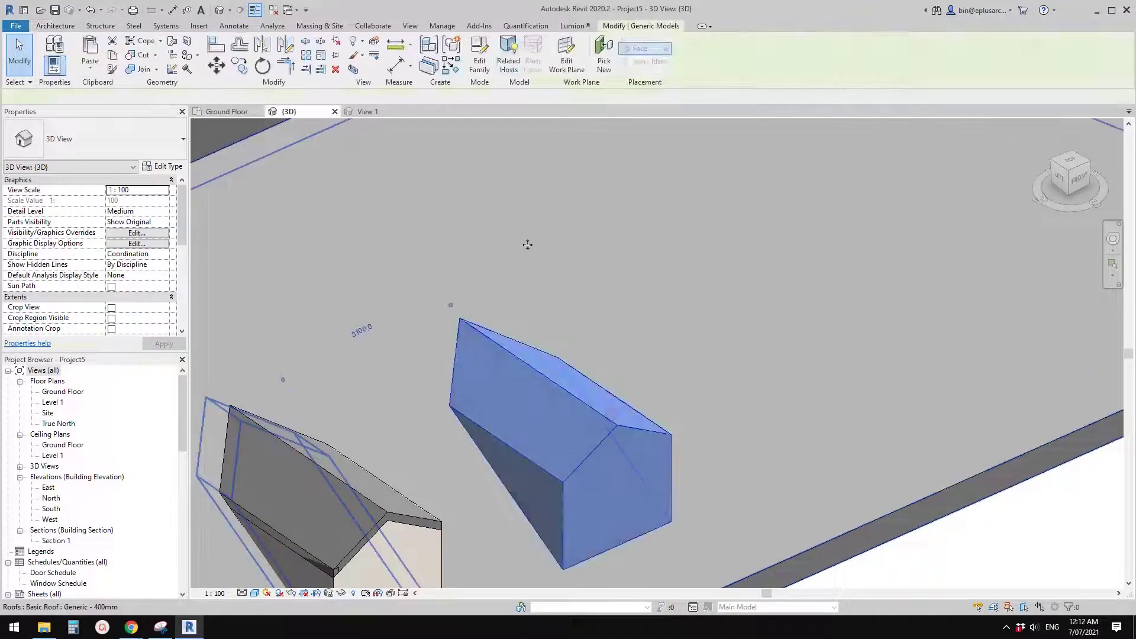
click(480, 59)
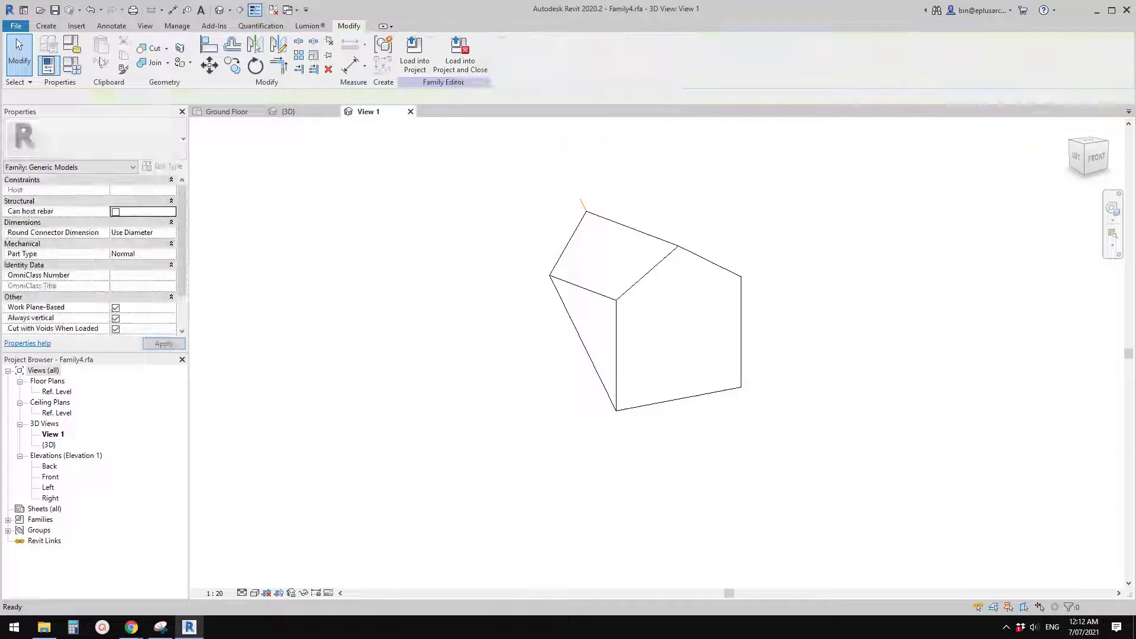
click(71, 44)
key(w)
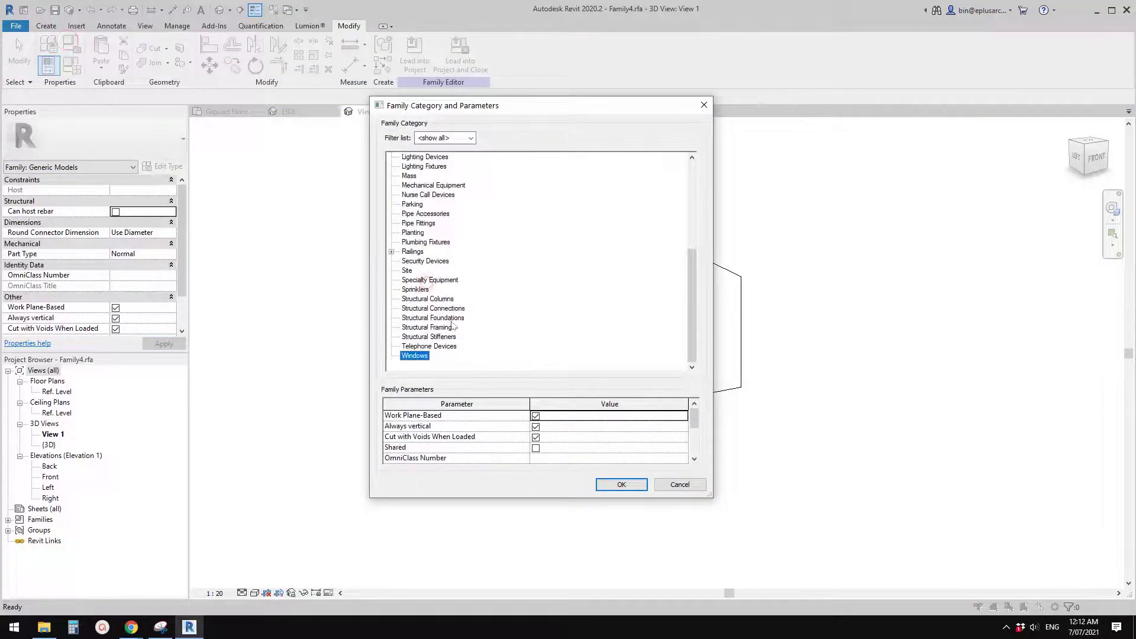
click(621, 485)
Return from the family to the project's 3D view to look at the two dormers.
middle_drag(528, 223, 576, 231)
click(246, 116)
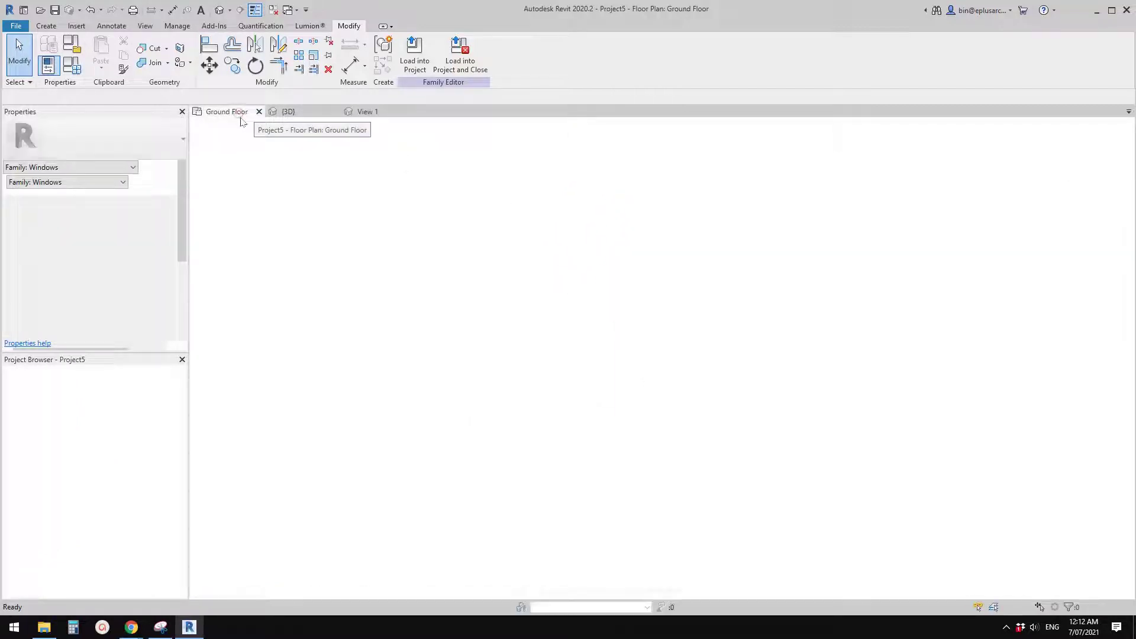
click(286, 112)
middle_drag(349, 155, 749, 343)
scroll(749, 342, up, 2)
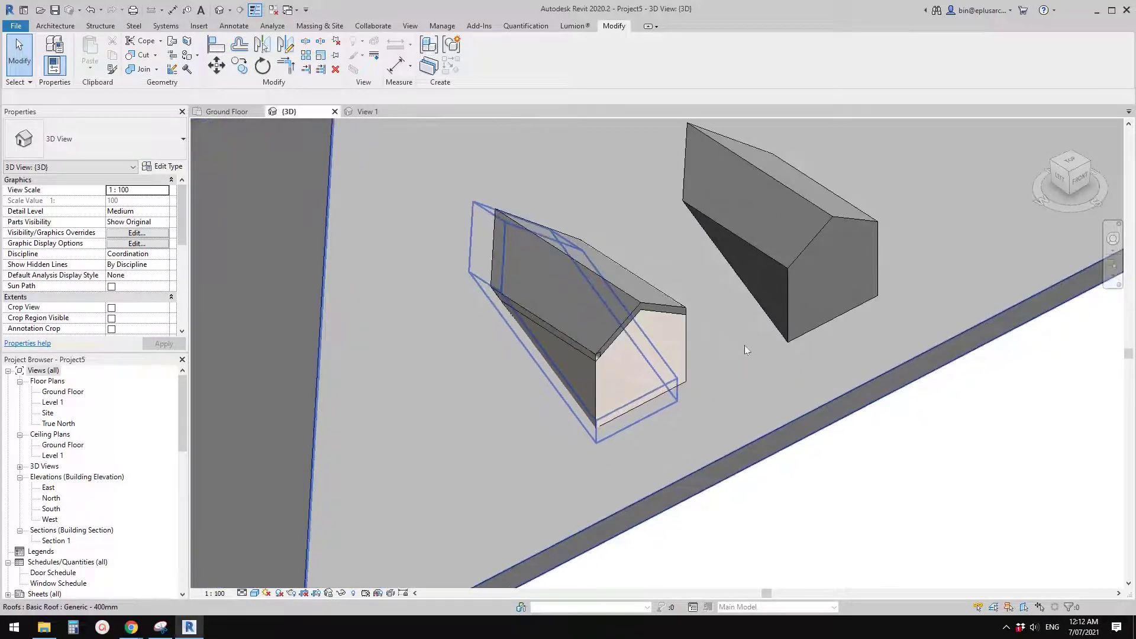